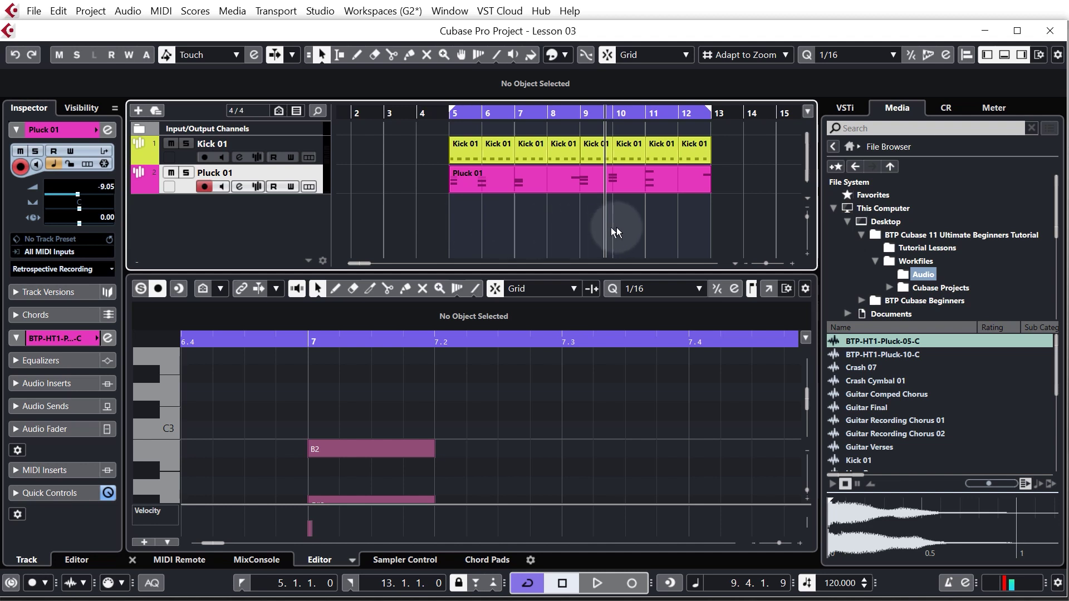
# Open the GA SE Library from the Loops & Samples section of the media browser.
pyautogui.click(1023, 54)
pyautogui.click(1024, 55)
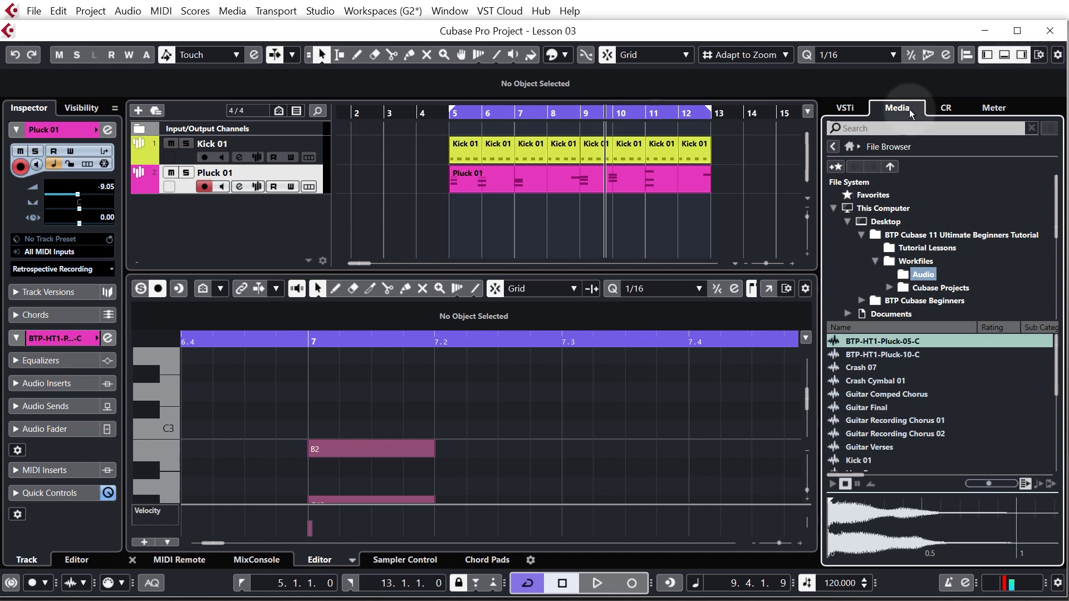
pyautogui.click(850, 148)
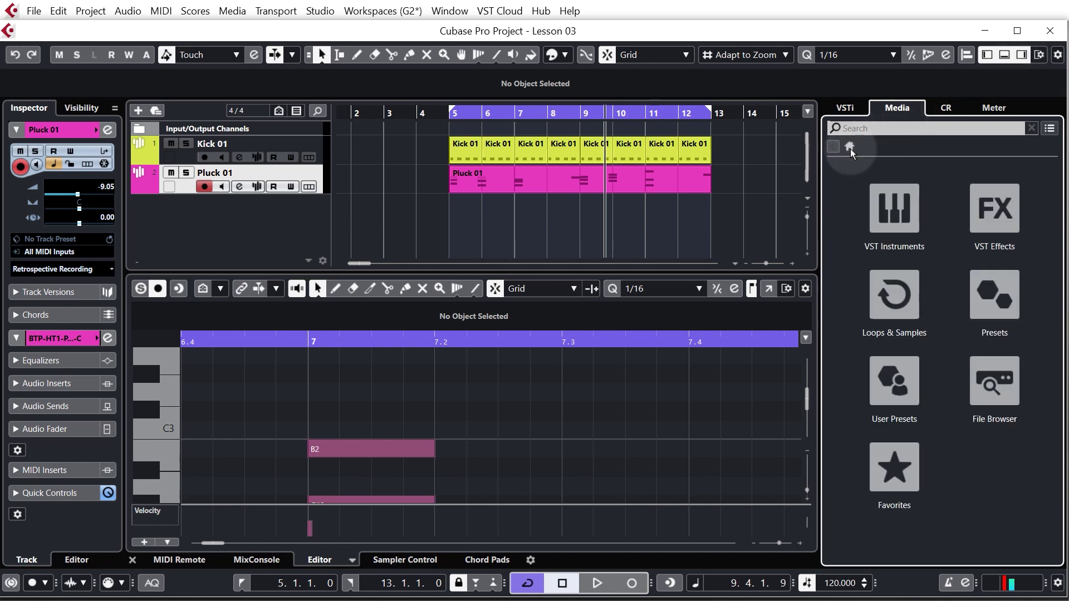
pyautogui.click(894, 304)
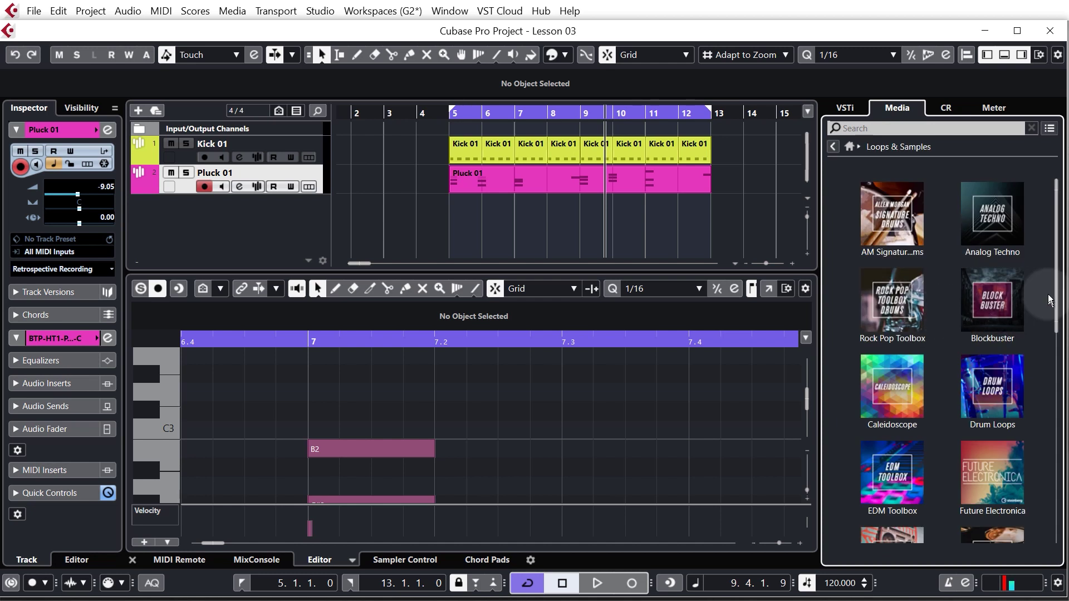
pyautogui.moveTo(1058, 300); pyautogui.dragTo(1060, 412)
pyautogui.click(891, 382)
pyautogui.click(891, 384)
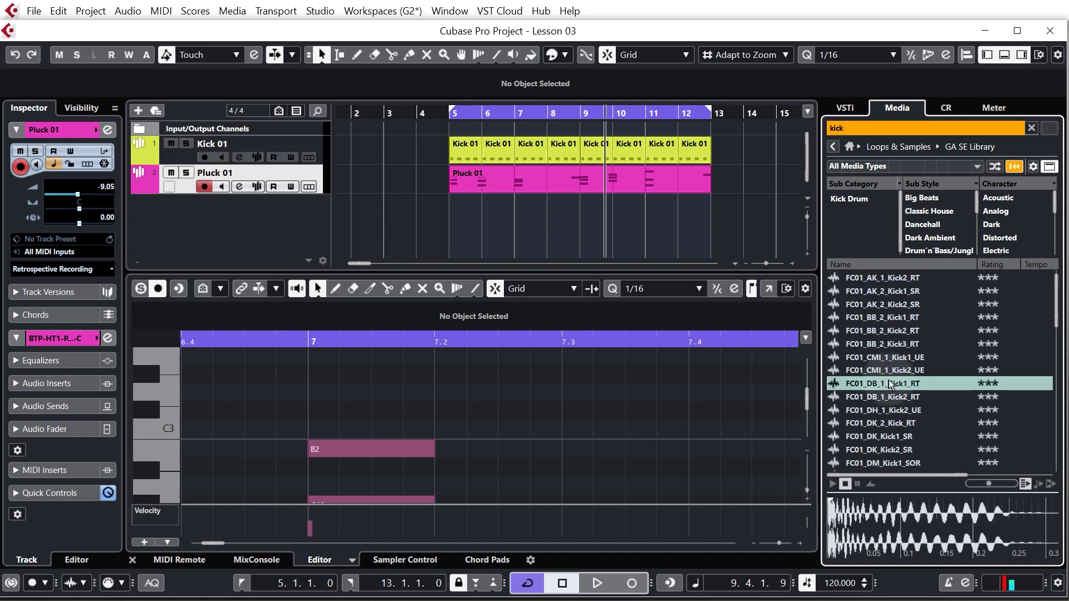
# Audition the FC01_DB_1_Crash_RT and FC01_DB_1_Kick2_RT samples in the unfiltered GA SE Library.
pyautogui.click(885, 236)
pyautogui.click(891, 289)
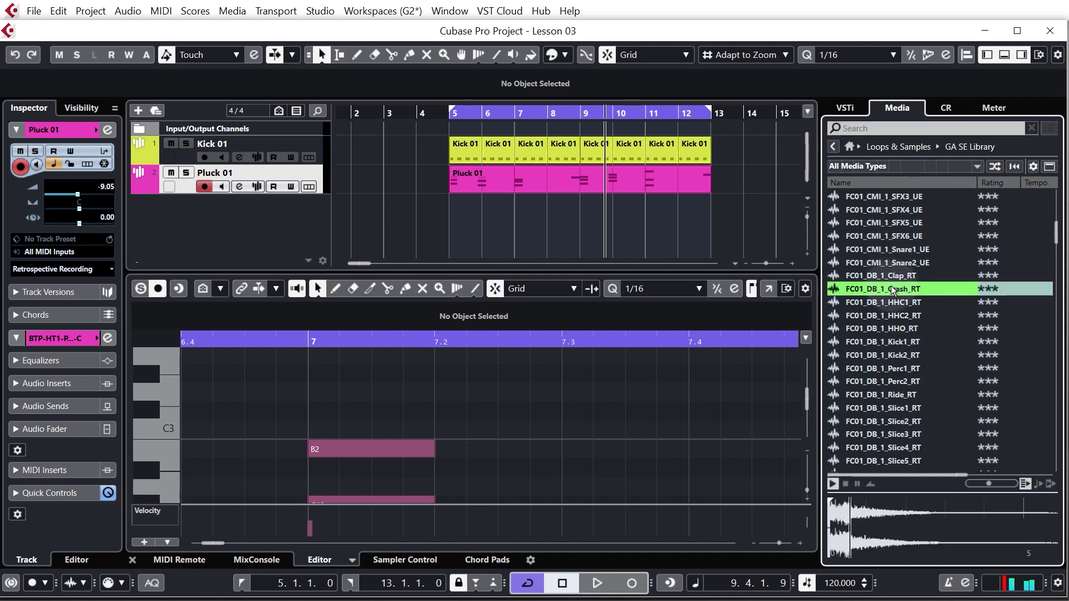
pyautogui.click(898, 355)
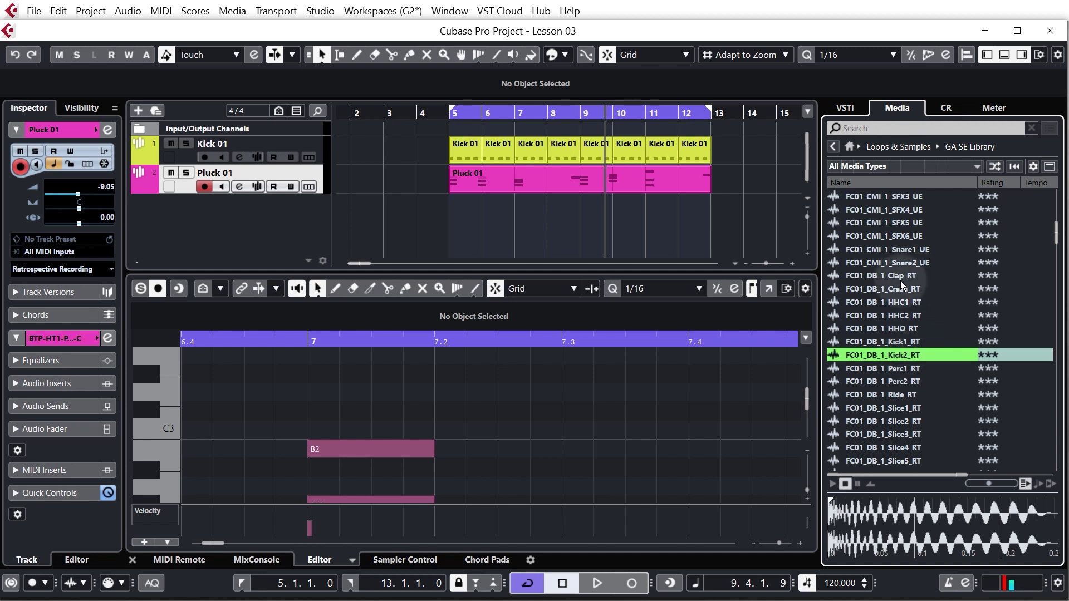
pyautogui.moveTo(1057, 240)
pyautogui.mouseDown()
pyautogui.moveTo(1058, 376)
pyautogui.moveTo(1058, 247)
pyautogui.mouseUp()
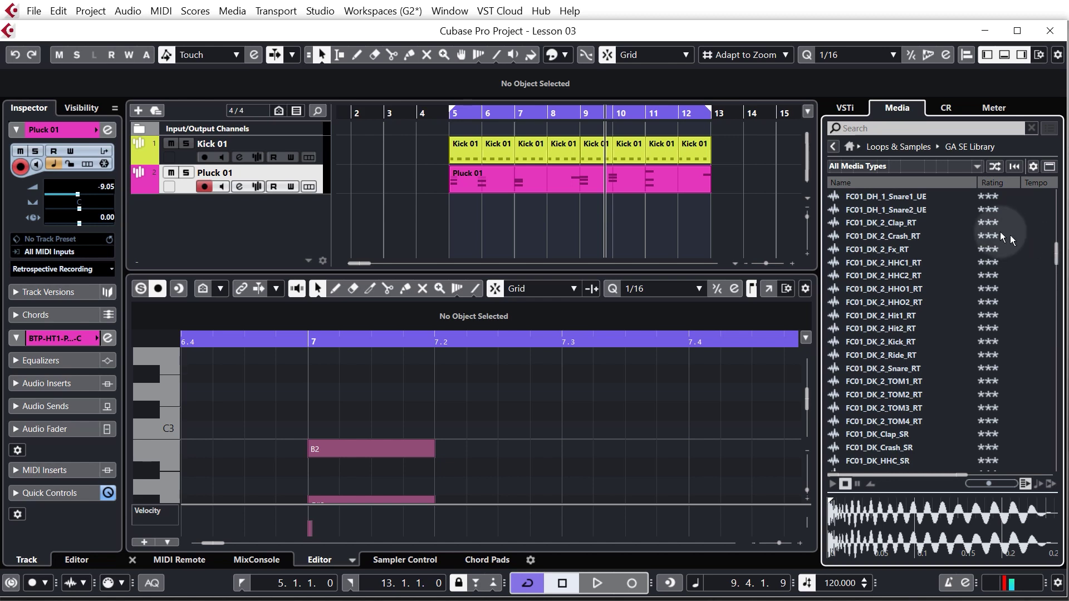
# Search the GA SE Library for "hat" and audition several hi-hat samples, including FC01_DB_1_HHO_RT and FC01_DK_2_HHC2_RT.
pyautogui.click(877, 130)
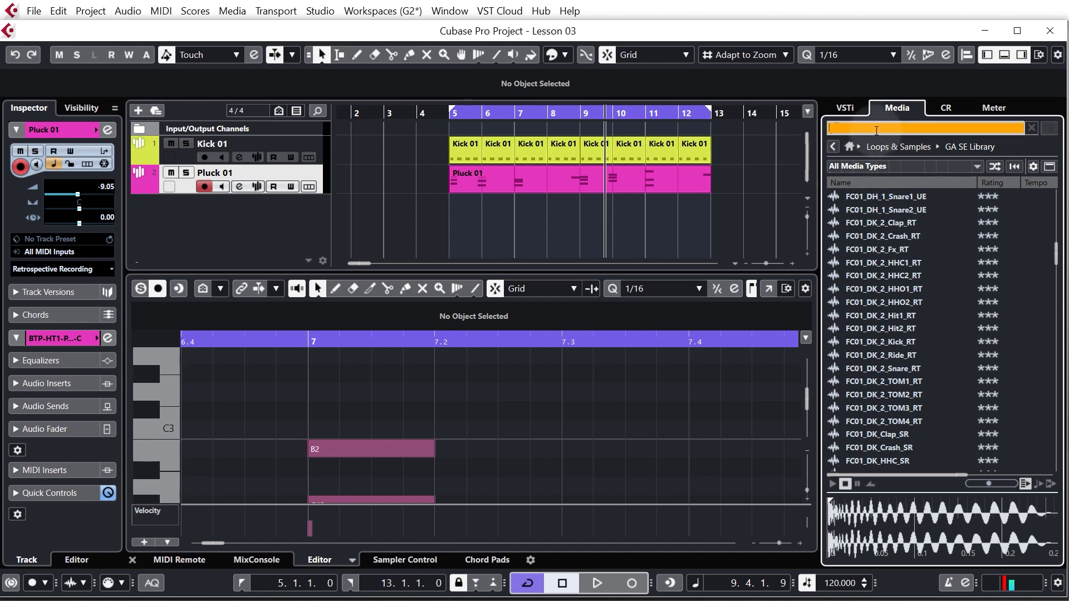
pyautogui.write('hat')
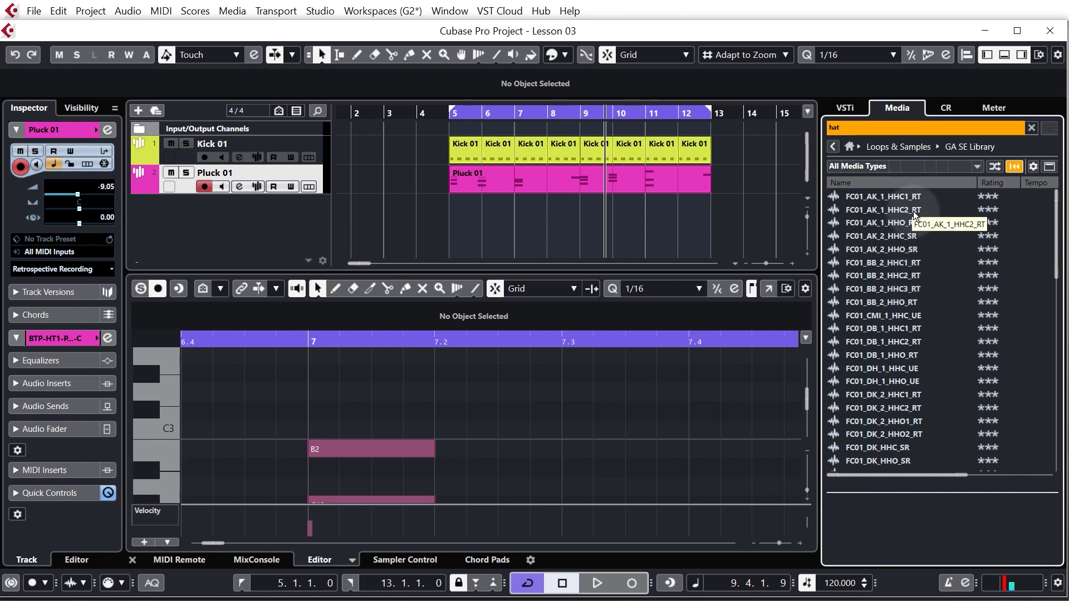
pyautogui.scroll(-2, 891, 251)
pyautogui.click(874, 277)
pyautogui.click(875, 304)
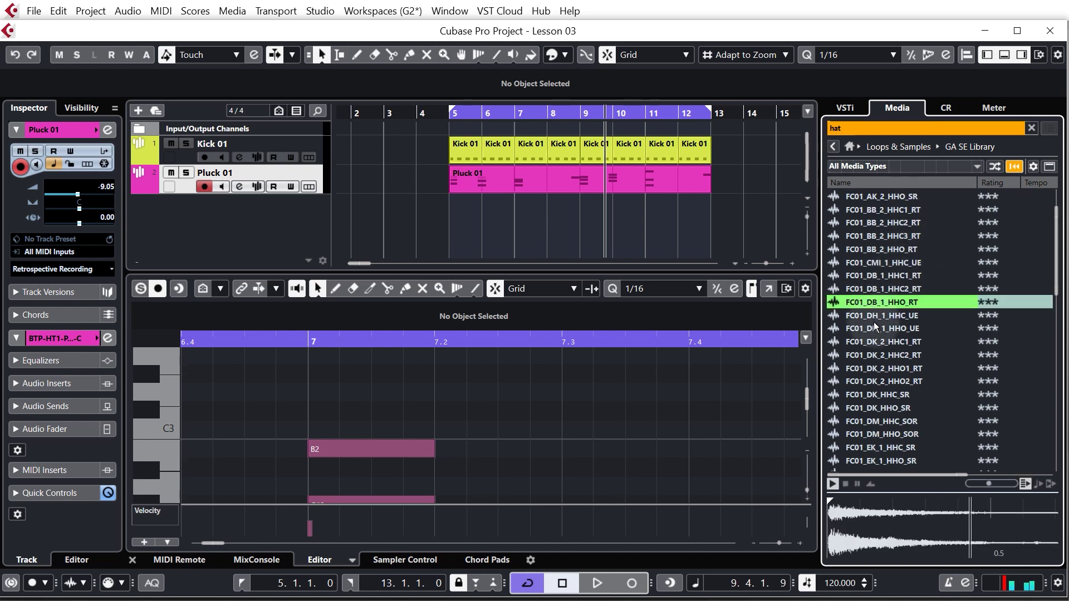
pyautogui.click(876, 328)
pyautogui.click(877, 355)
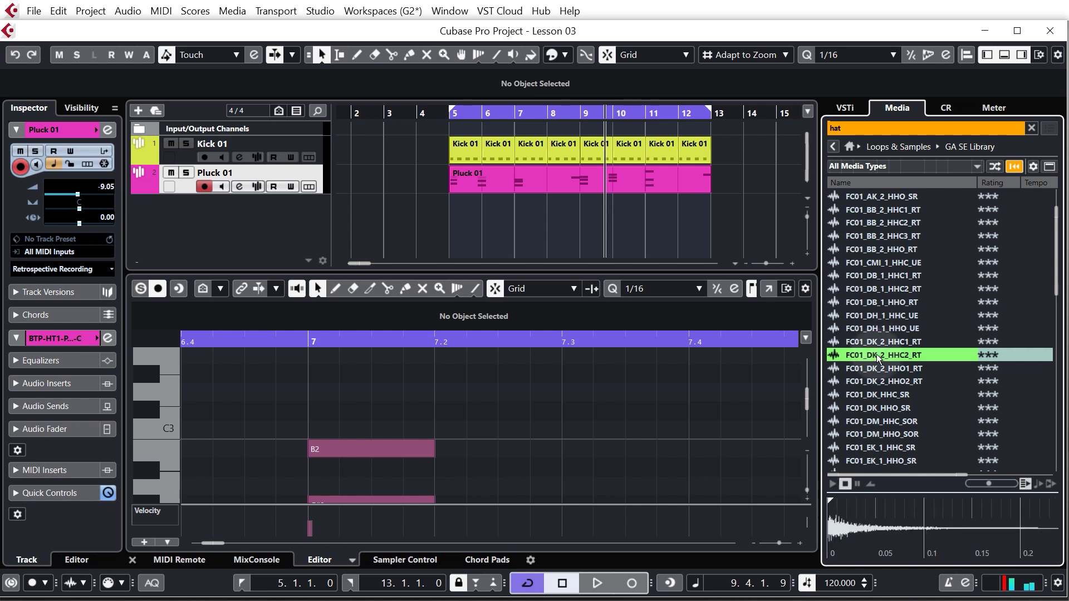
# Audition the FC01_DK_HHO_SR sample and create a sampler track from it.
pyautogui.click(894, 409)
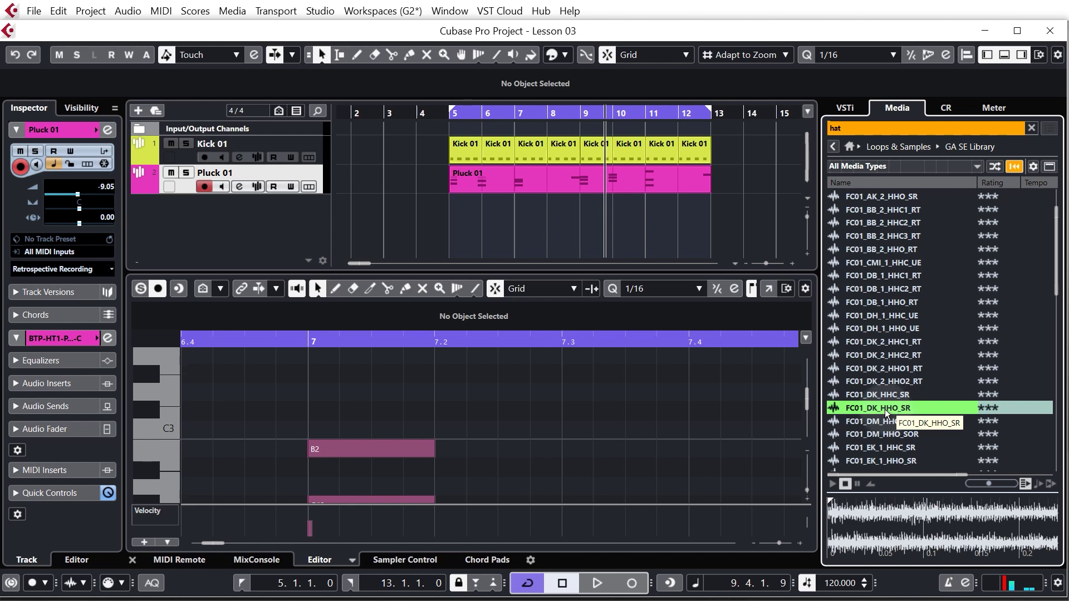
pyautogui.rightClick(890, 408)
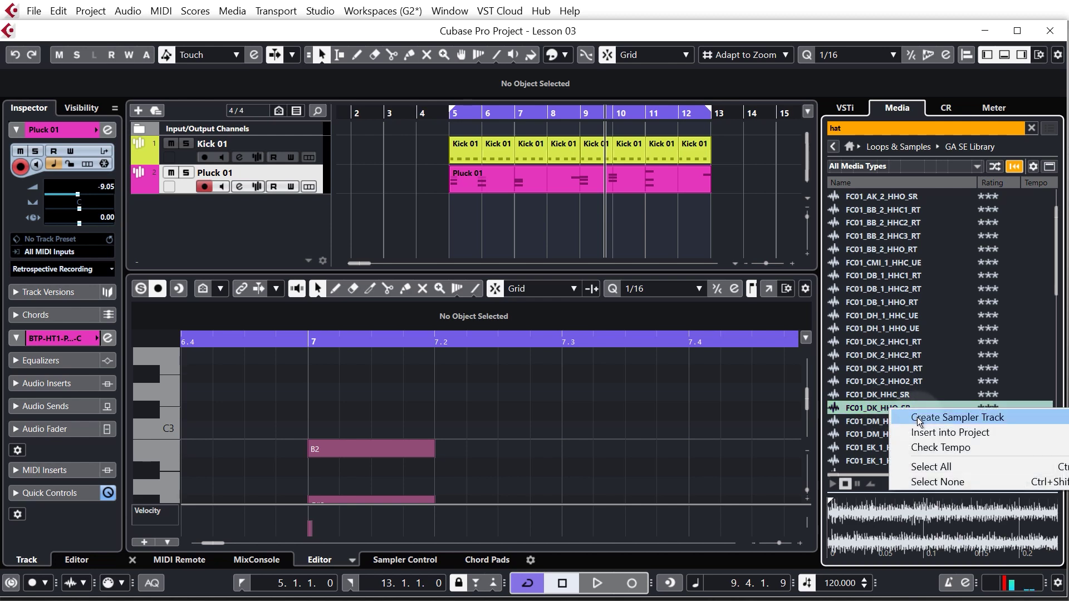
pyautogui.click(917, 416)
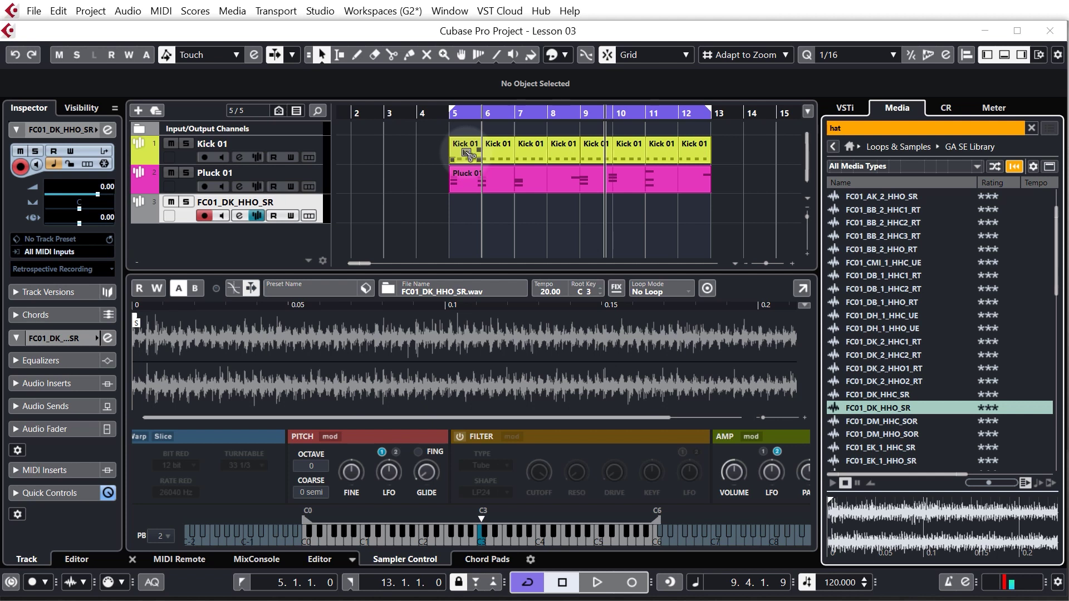
# Copy the first Kick 01 clip onto the hi-hat sampler track at bar 5 and open the copy in the note editor.
pyautogui.moveTo(466, 152); pyautogui.dragTo(470, 206)
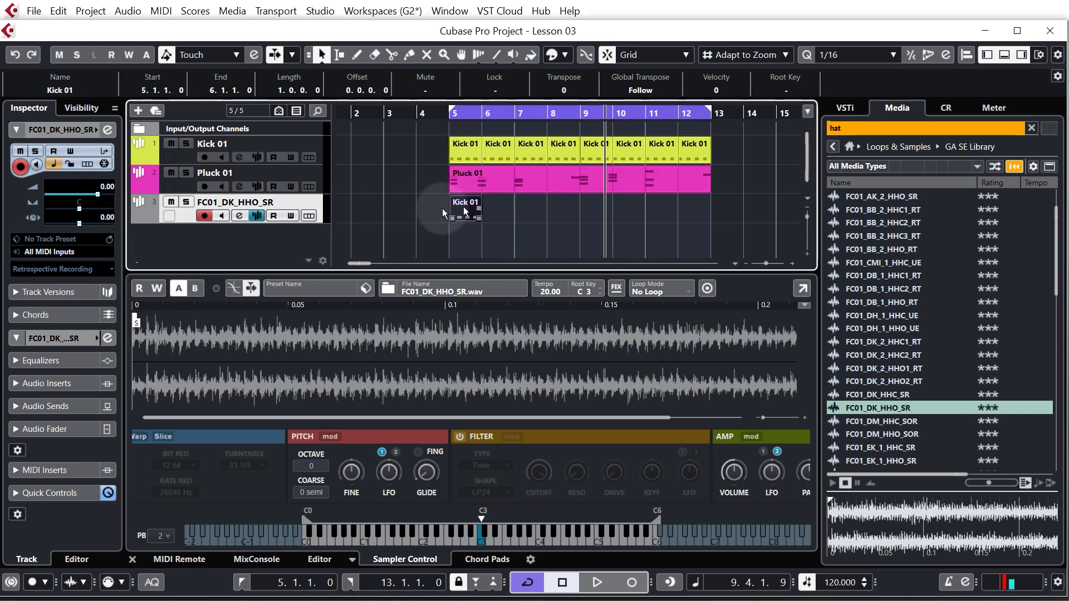
pyautogui.doubleClick(476, 206)
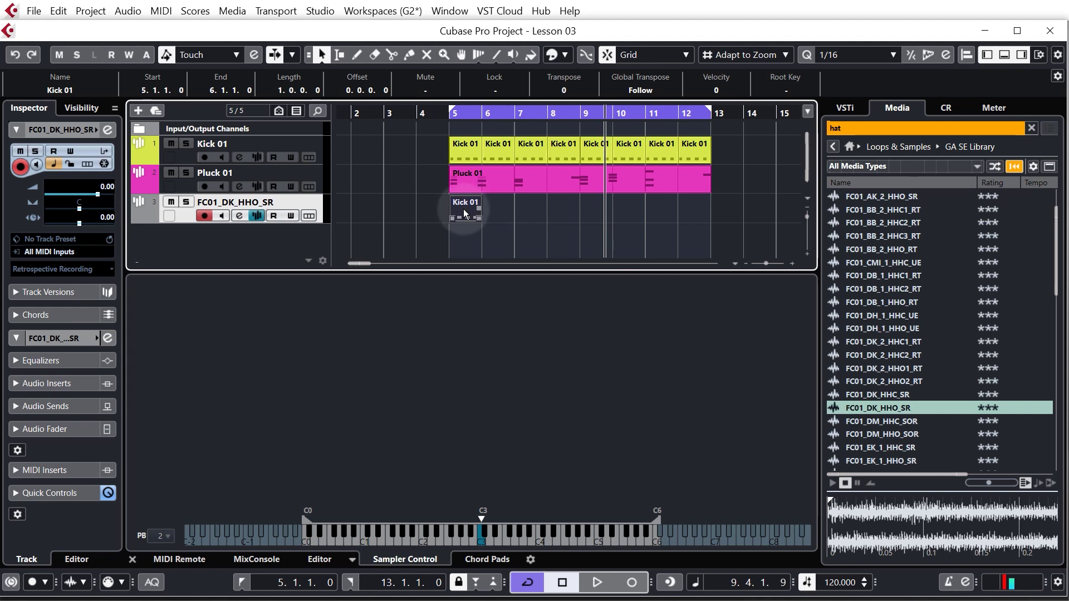
pyautogui.keyDown('ctrl'); pyautogui.scroll(-2, 626, 404); pyautogui.keyUp('ctrl')
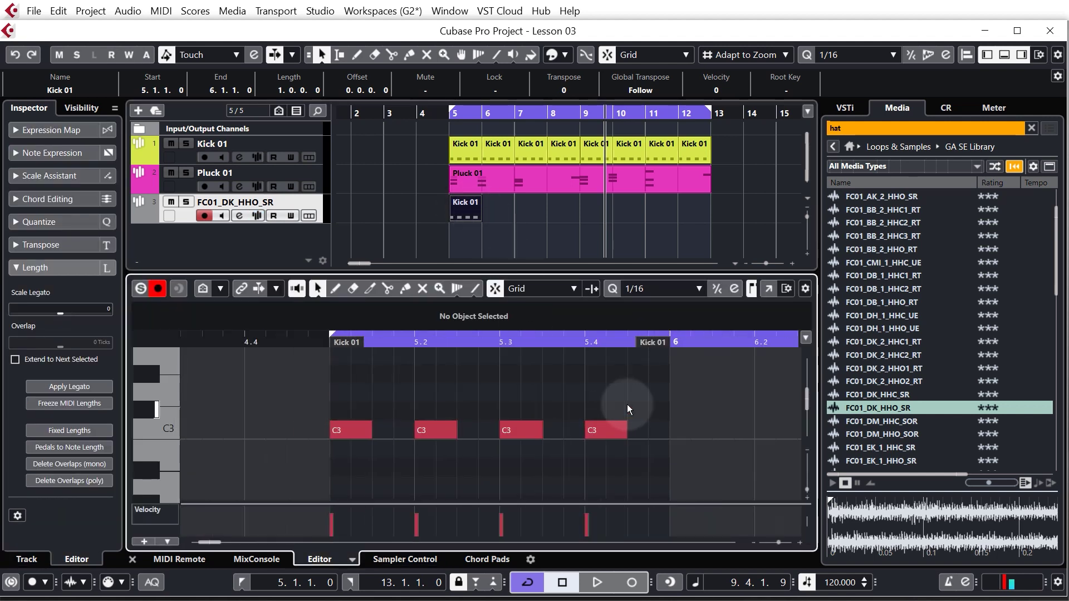
pyautogui.click(327, 342)
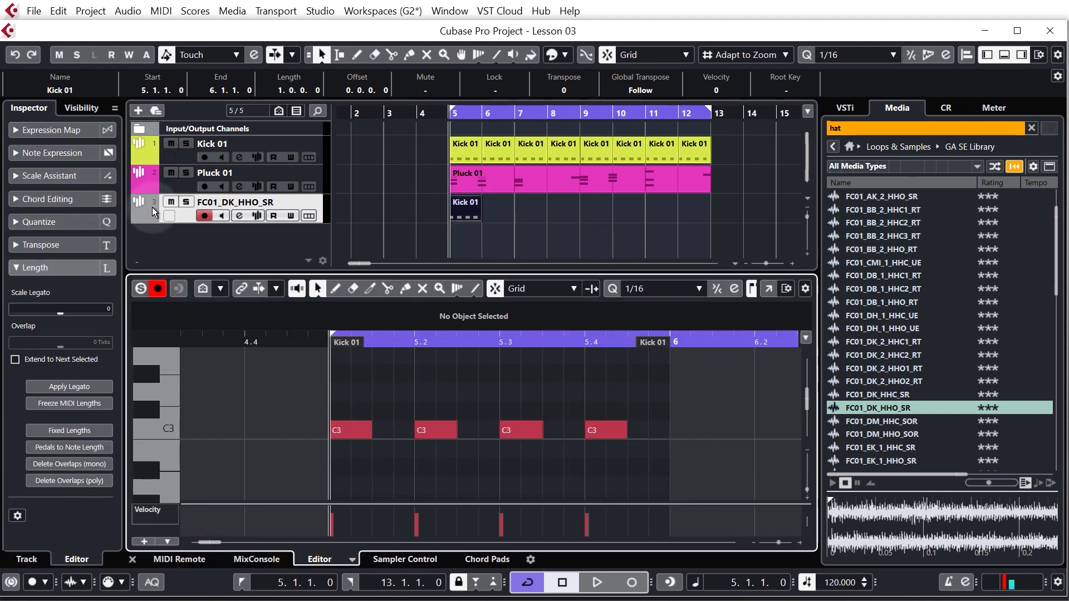
# Lower the hi-hat track's volume to about -14.1 dB and play the pattern from bar 5.
pyautogui.click(185, 216)
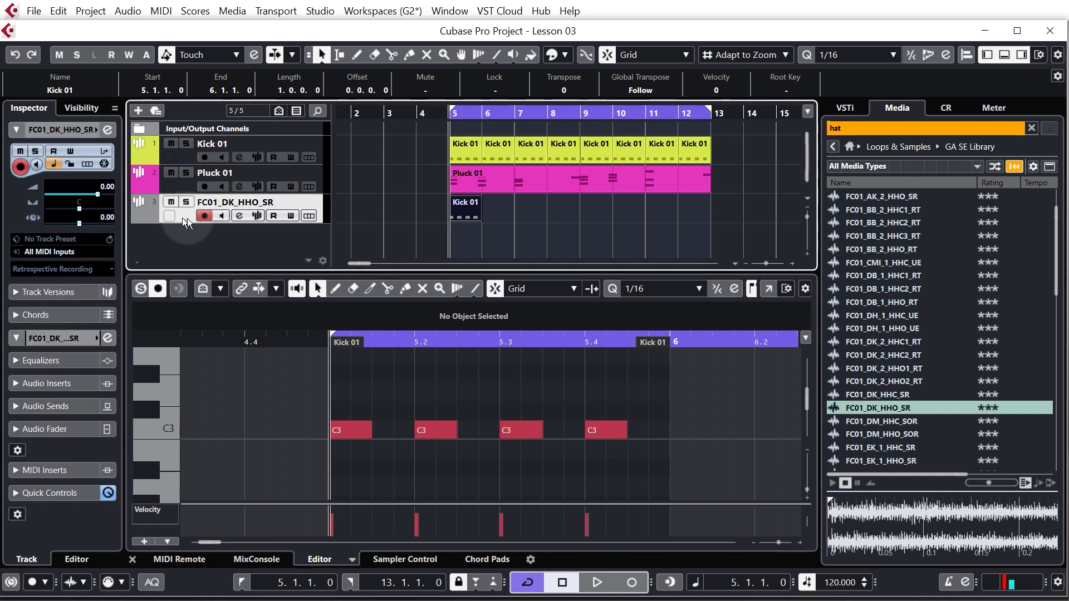
pyautogui.moveTo(106, 195); pyautogui.dragTo(115, 275)
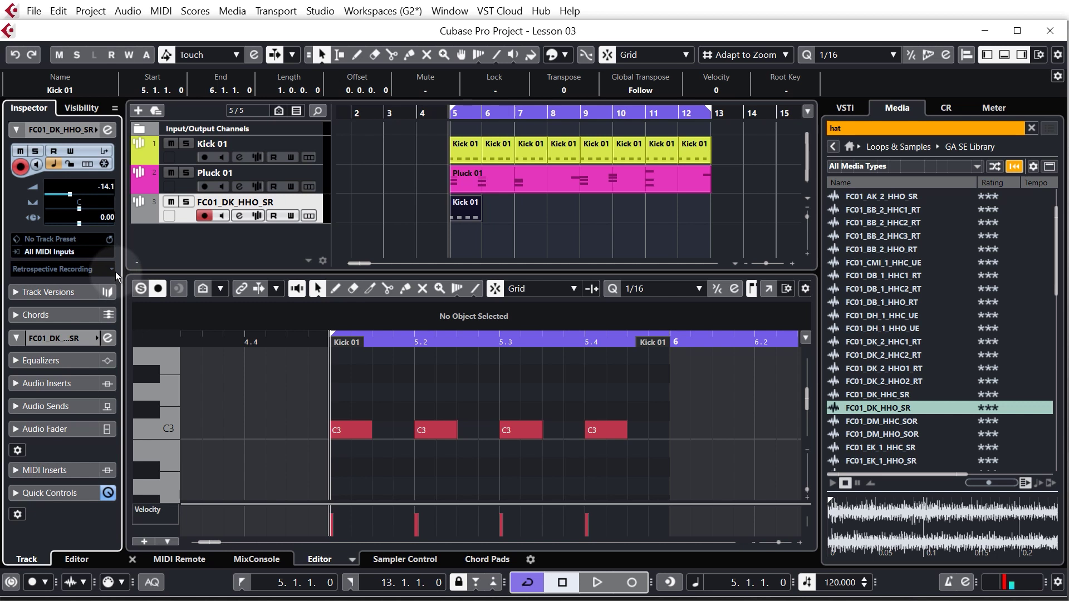
pyautogui.click(460, 373)
pyautogui.press('space')
pyautogui.click(647, 381)
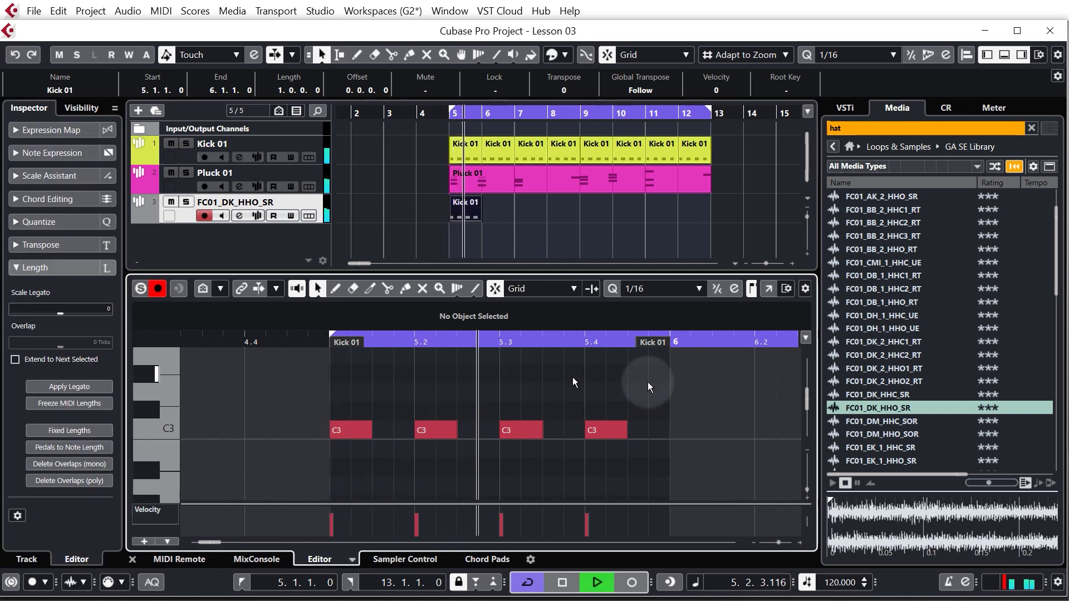
pyautogui.press('space')
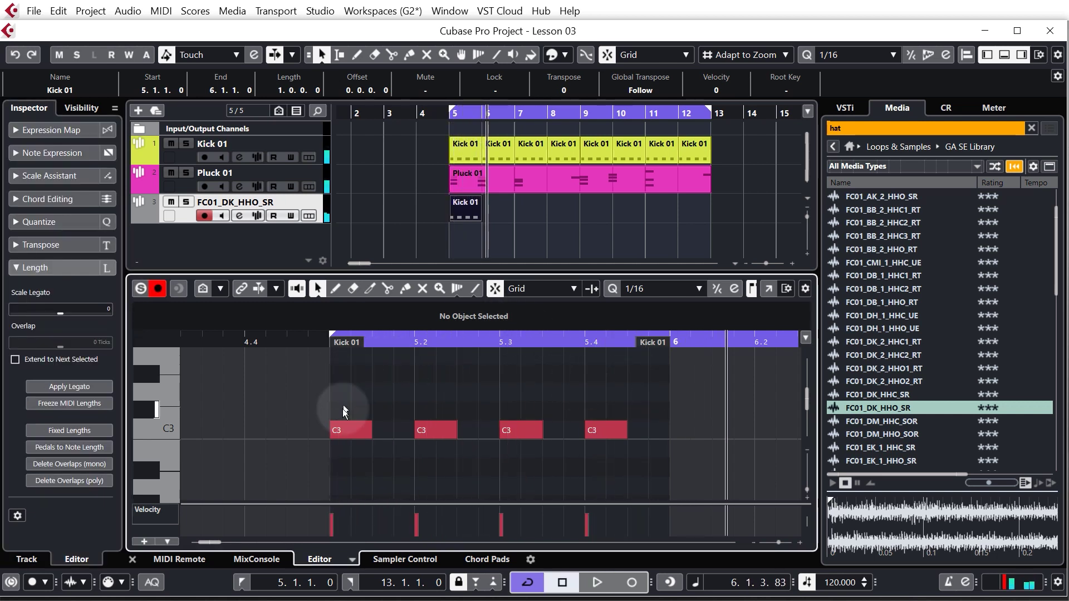
# Move all four C3 notes in the hi-hat clip to the offbeats, starting at 5.1.3.
pyautogui.click(332, 341)
pyautogui.moveTo(273, 400); pyautogui.dragTo(630, 437)
pyautogui.click(352, 429)
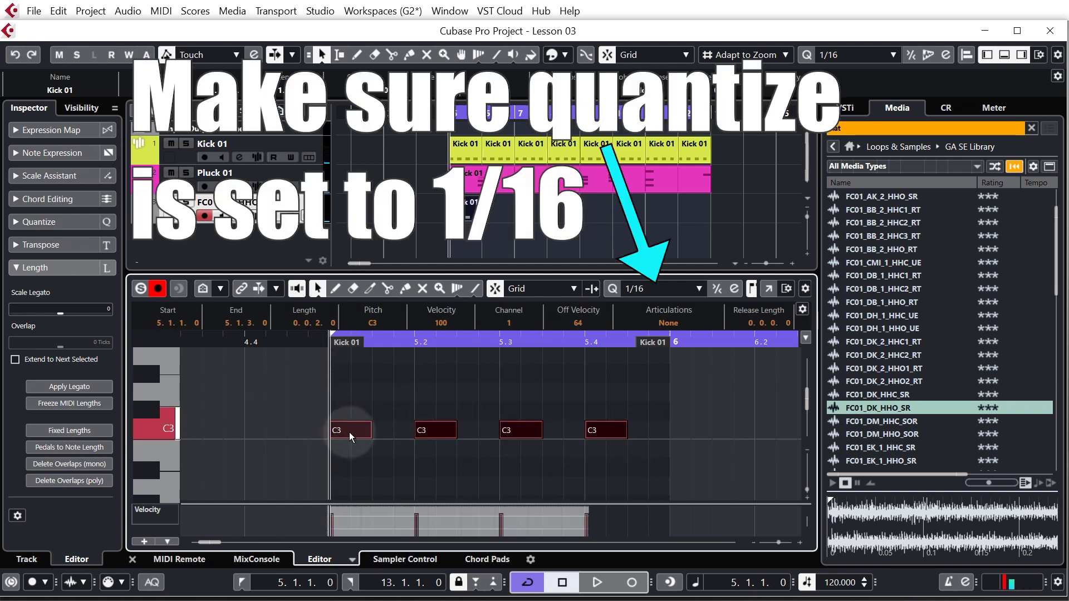
pyautogui.moveTo(349, 432); pyautogui.dragTo(386, 433)
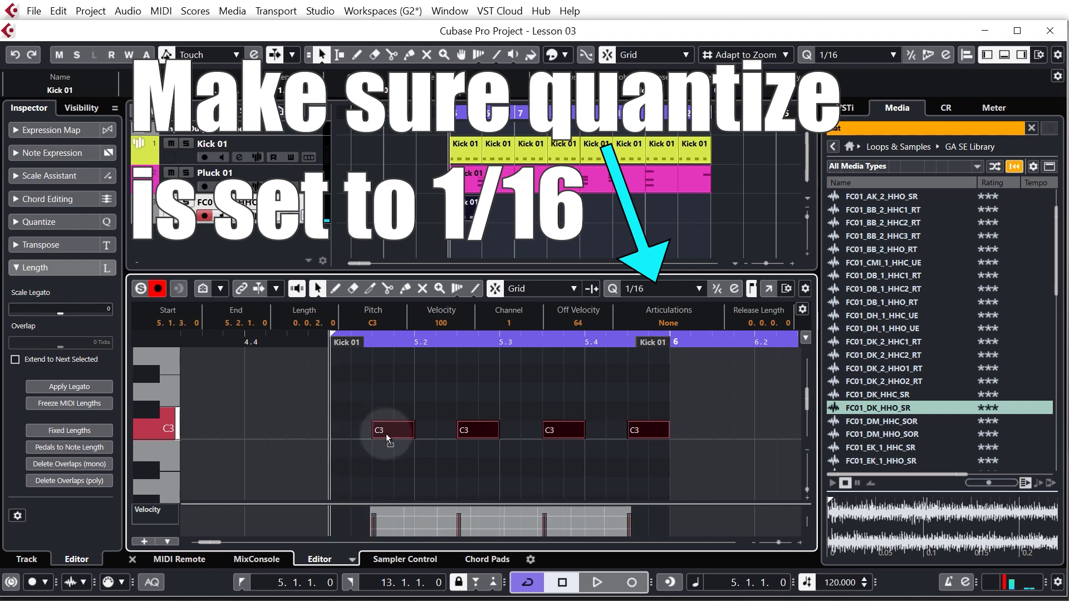
# Play back the offbeat hi-hat pattern from bar 5.
pyautogui.click(372, 342)
pyautogui.click(456, 342)
pyautogui.click(540, 342)
pyautogui.click(327, 342)
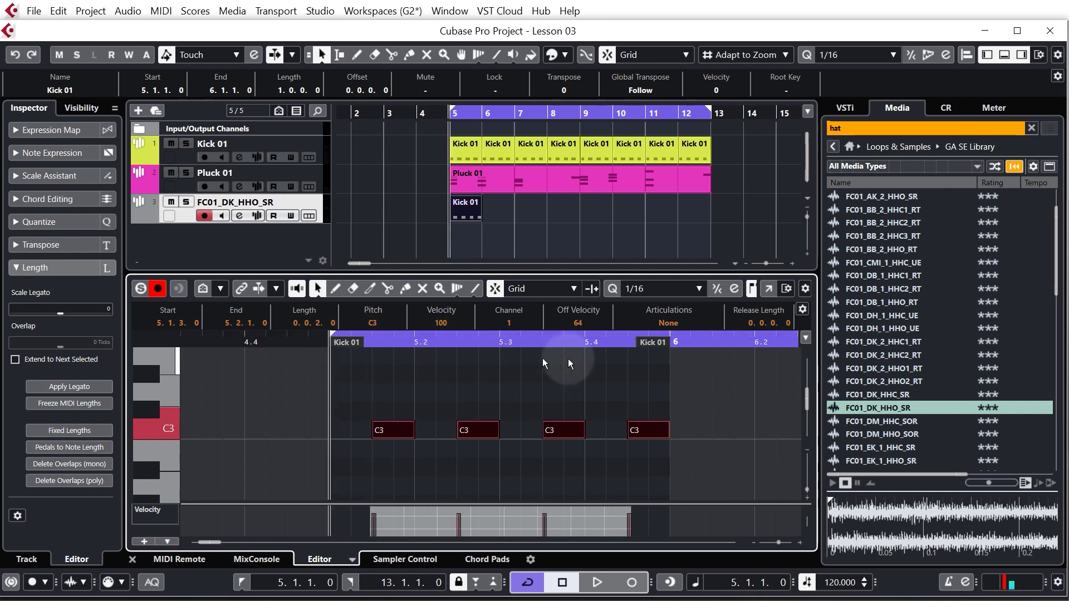
pyautogui.press('space')
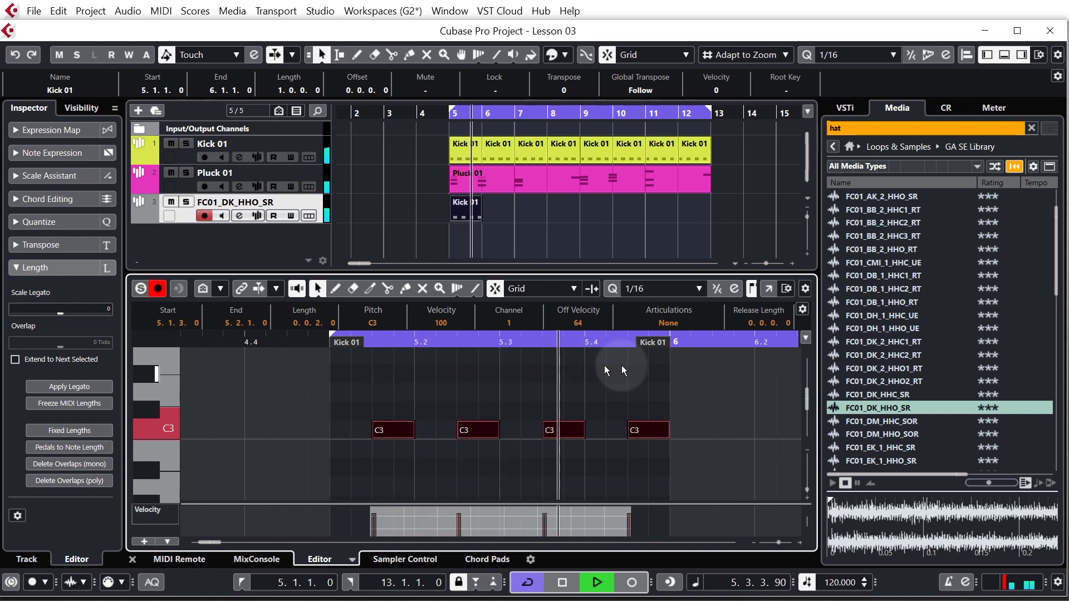
pyautogui.press('space')
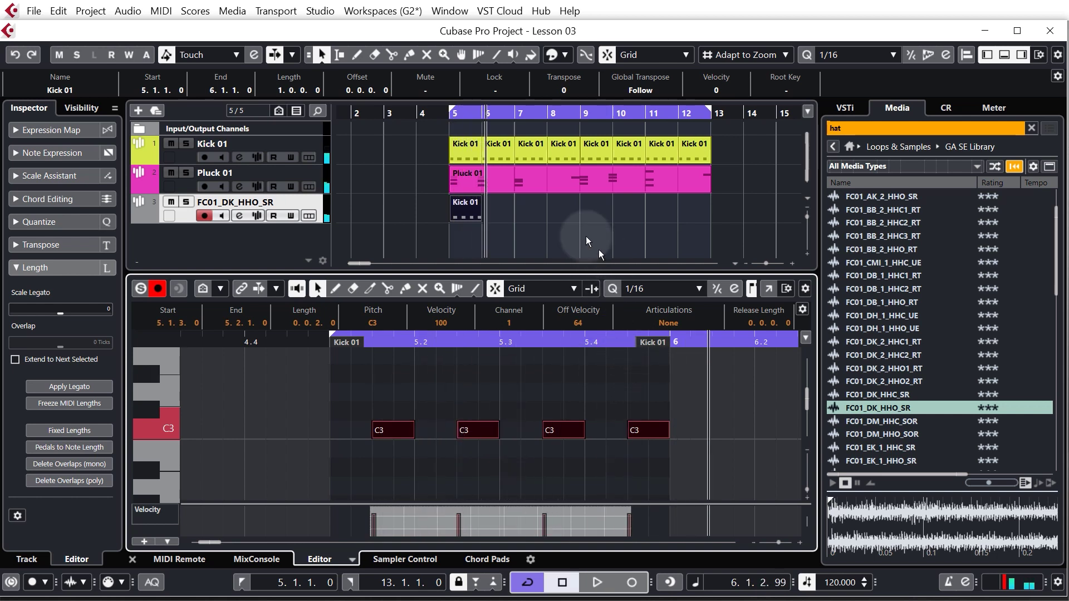
# Duplicate the hi-hat clip seven times so the copies fill the track from bar 5 to bar 13.
pyautogui.click(465, 210)
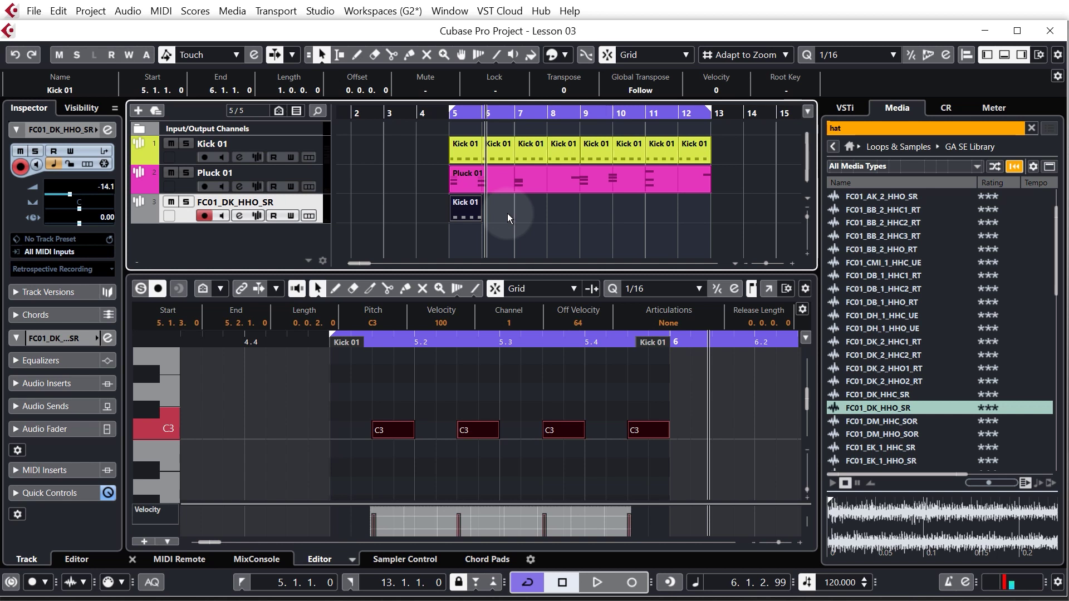
pyautogui.hotkey('ctrl', 'd')
pyautogui.hotkey('ctrl', 'd')
pyautogui.hotkey('ctrl', 'd')
pyautogui.hotkey('ctrl', 'd')
pyautogui.hotkey('ctrl', 'd')
pyautogui.hotkey('ctrl', 'd')
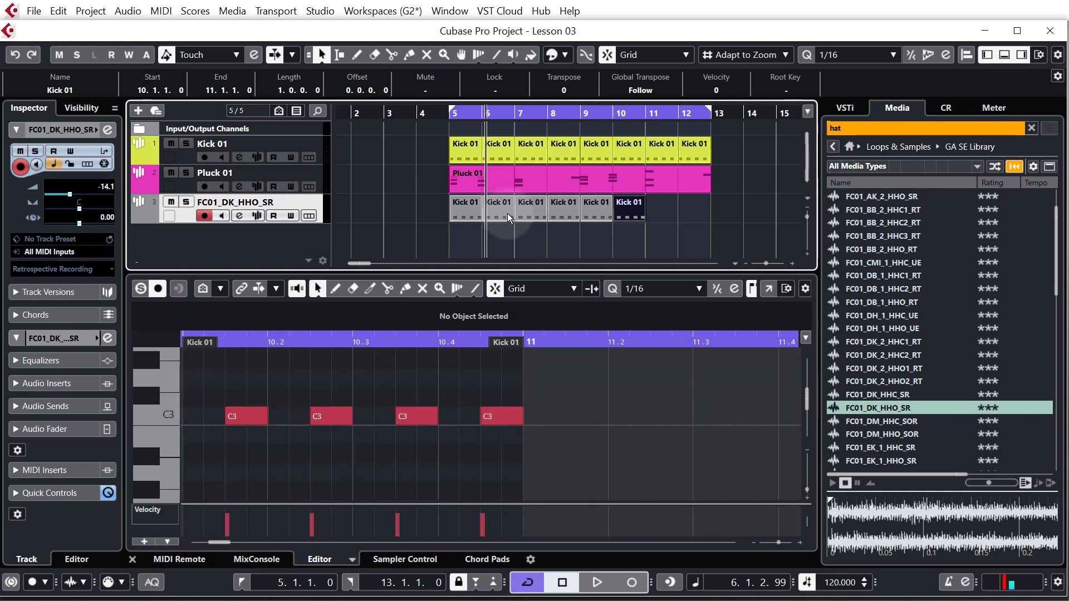
pyautogui.hotkey('ctrl', 'd')
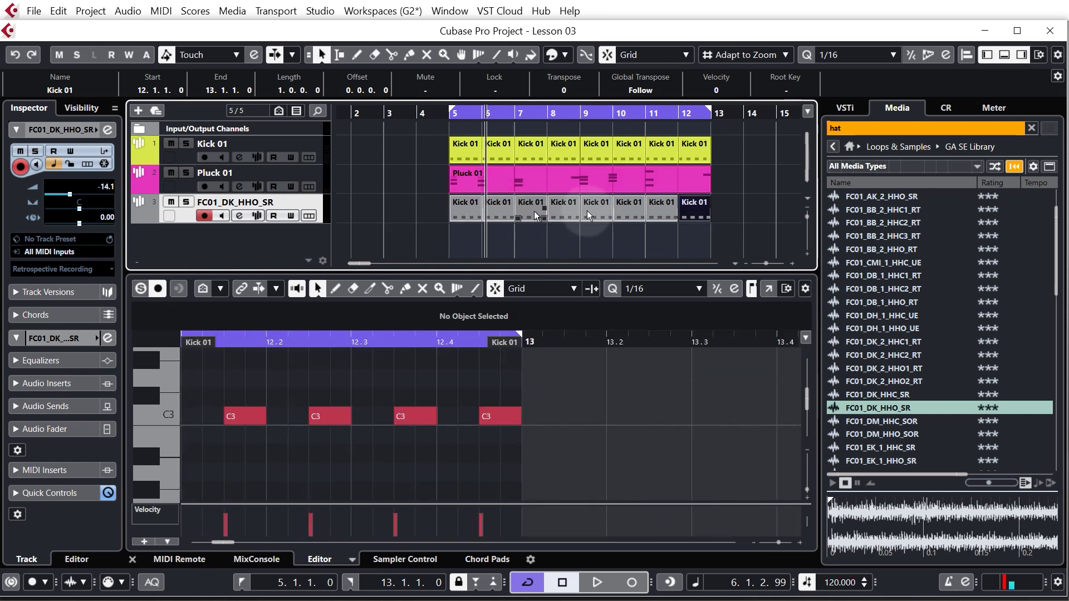
# Play the arrangement from bar 5 to check the duplicated hi-hat clips against the kick and pluck.
pyautogui.click(445, 115)
pyautogui.press('space')
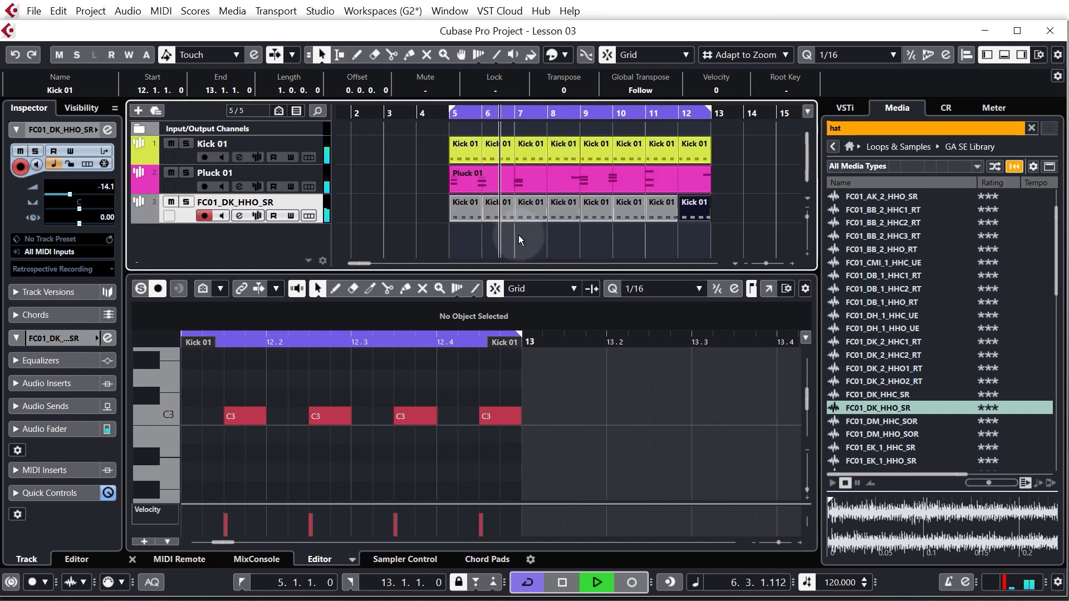
pyautogui.press('space')
# Rename the FC01_DK_HHO_SR track to Open Hat.
pyautogui.doubleClick(252, 202)
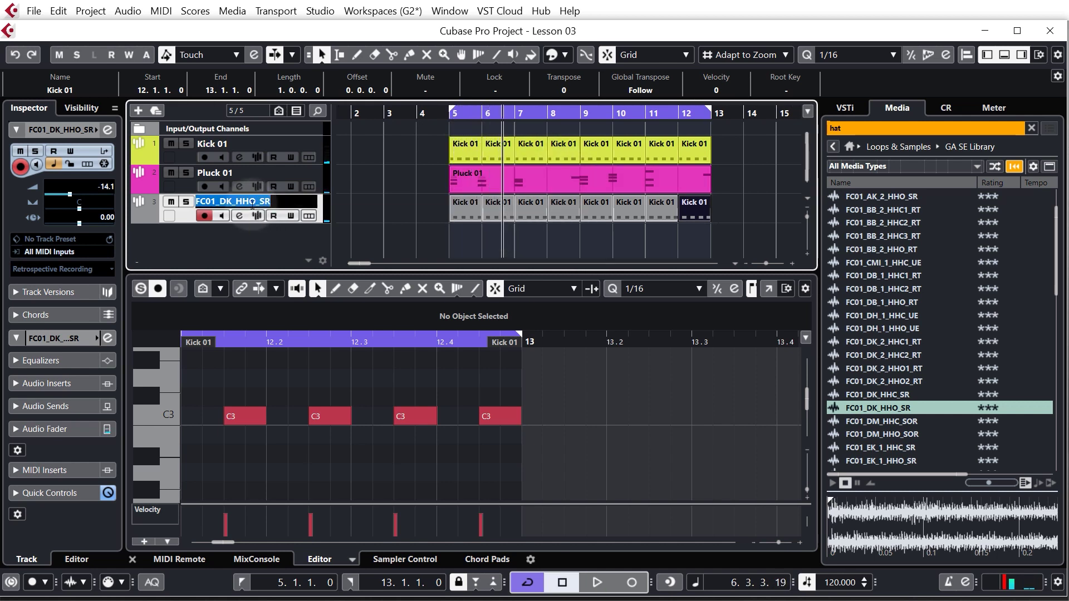
pyautogui.write('Open Hat')
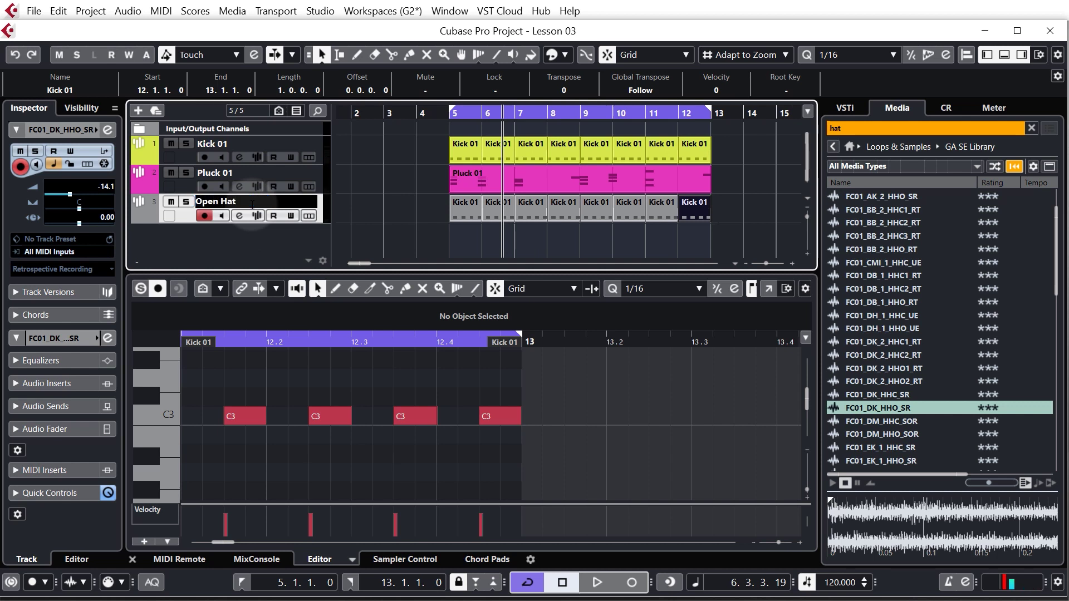
pyautogui.press('Return')
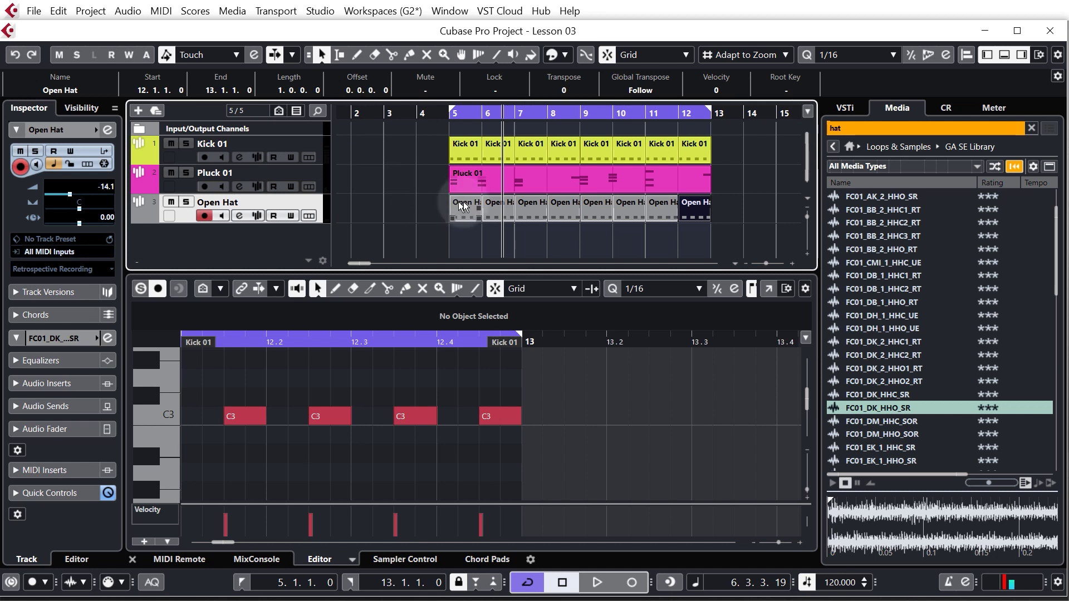
# Colour the Open Hat track the same yellow as Kick 01 and move it directly below the kick track.
pyautogui.click(155, 211)
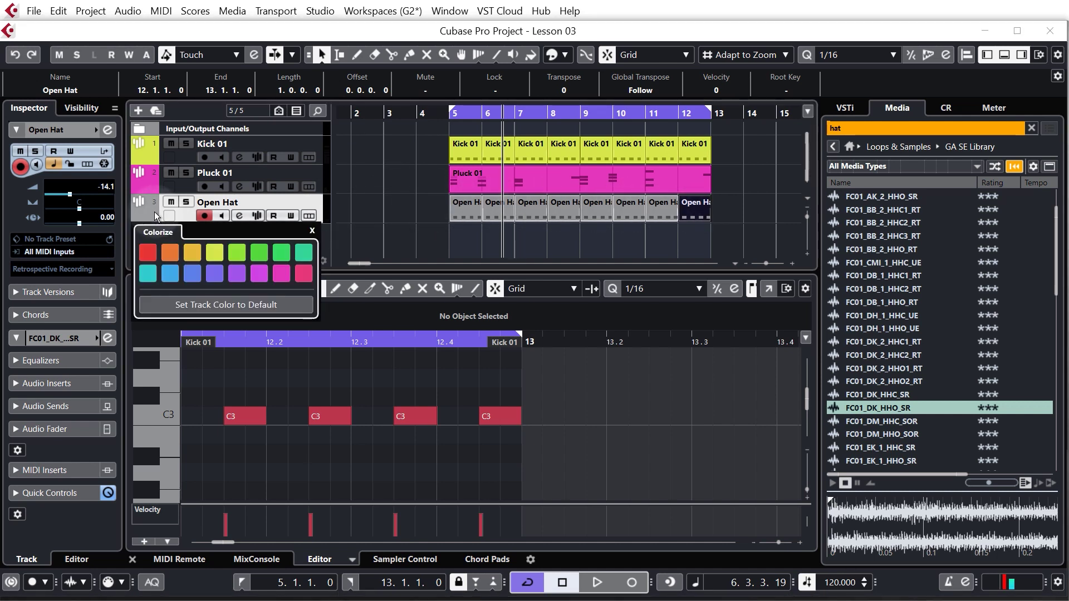
pyautogui.click(212, 255)
pyautogui.moveTo(322, 203); pyautogui.dragTo(303, 167)
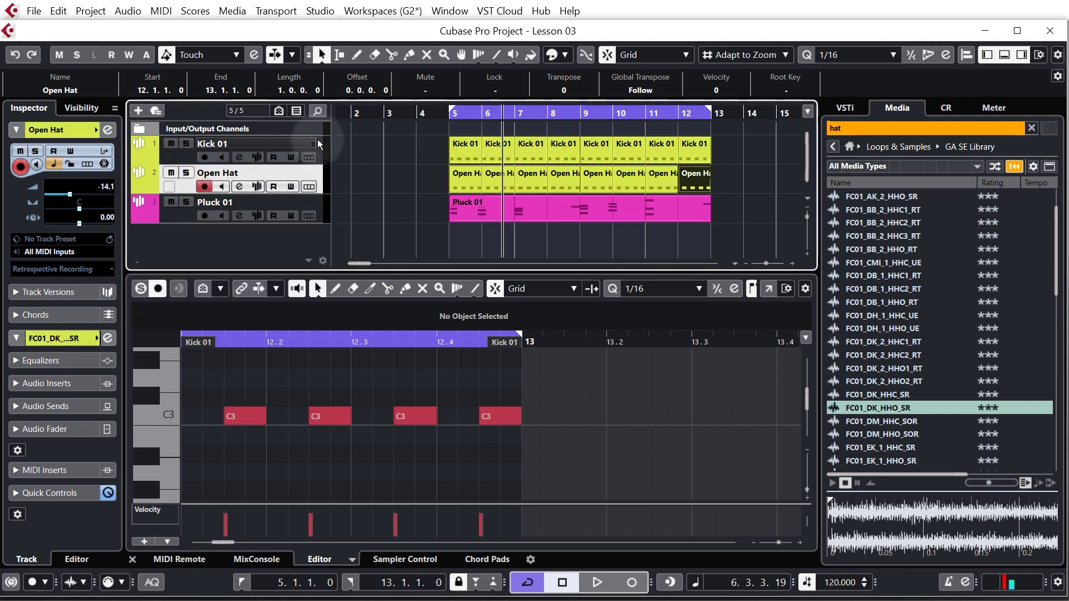
pyautogui.click(446, 118)
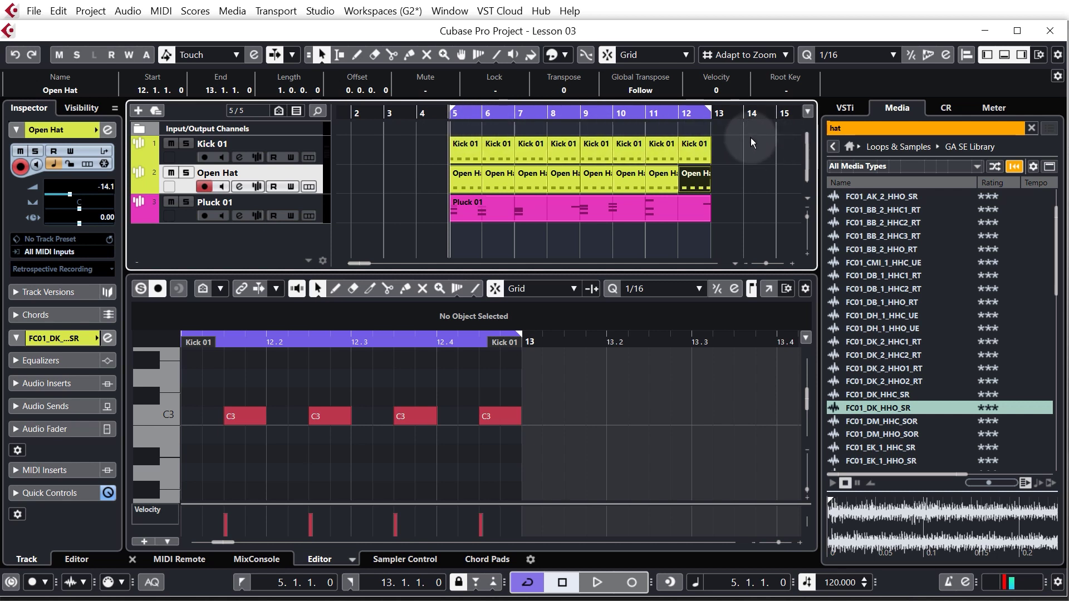
# Clear the media search and show the files of the Workfiles Audio folder in the File Browser with an enlarged file list.
pyautogui.click(1022, 56)
pyautogui.click(1022, 56)
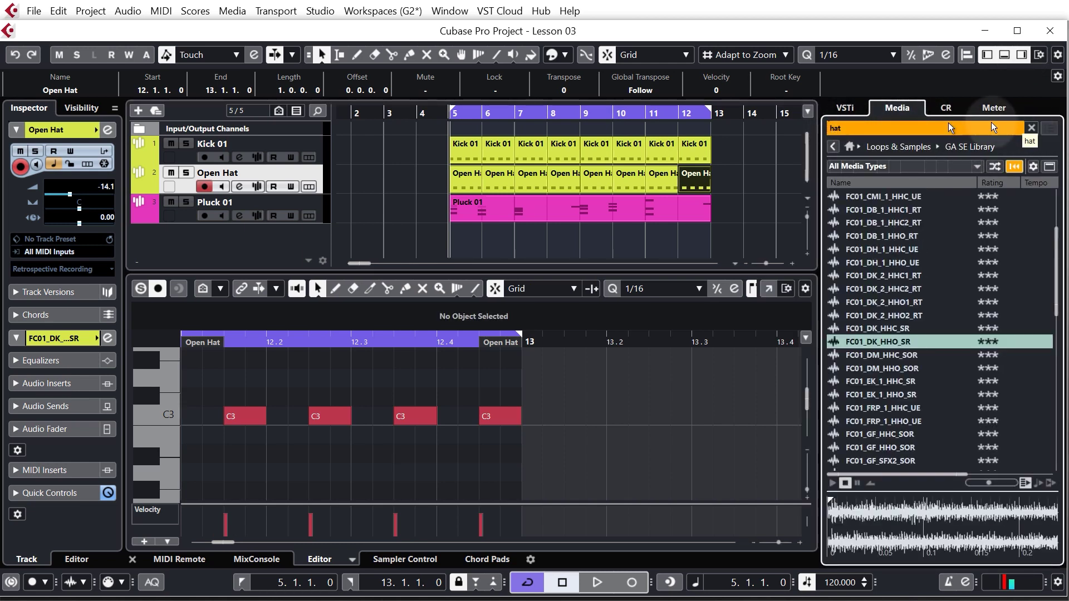
pyautogui.click(1029, 129)
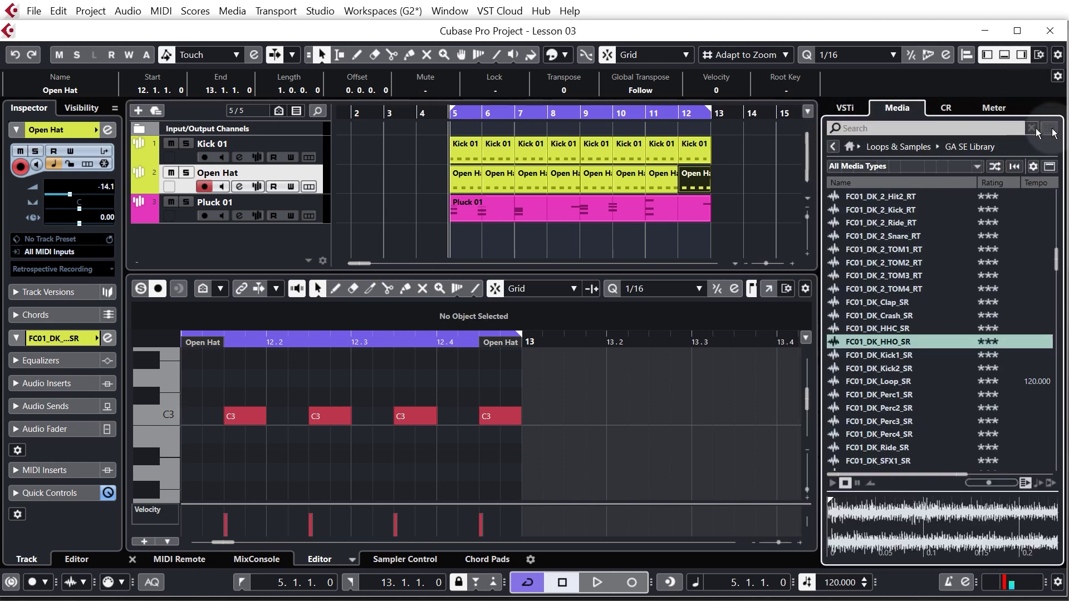
pyautogui.click(849, 147)
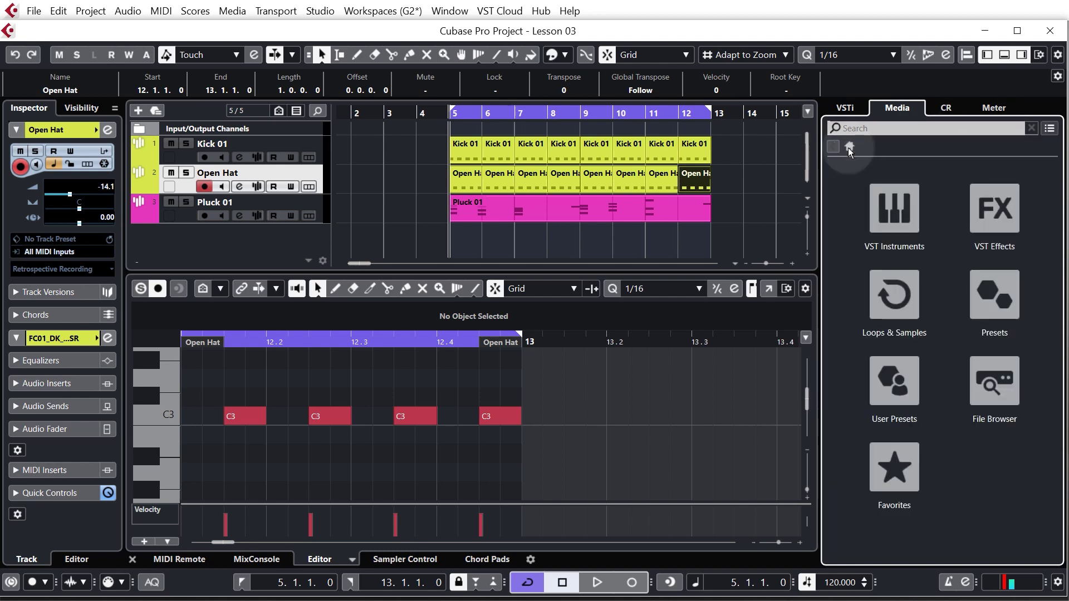
pyautogui.click(996, 383)
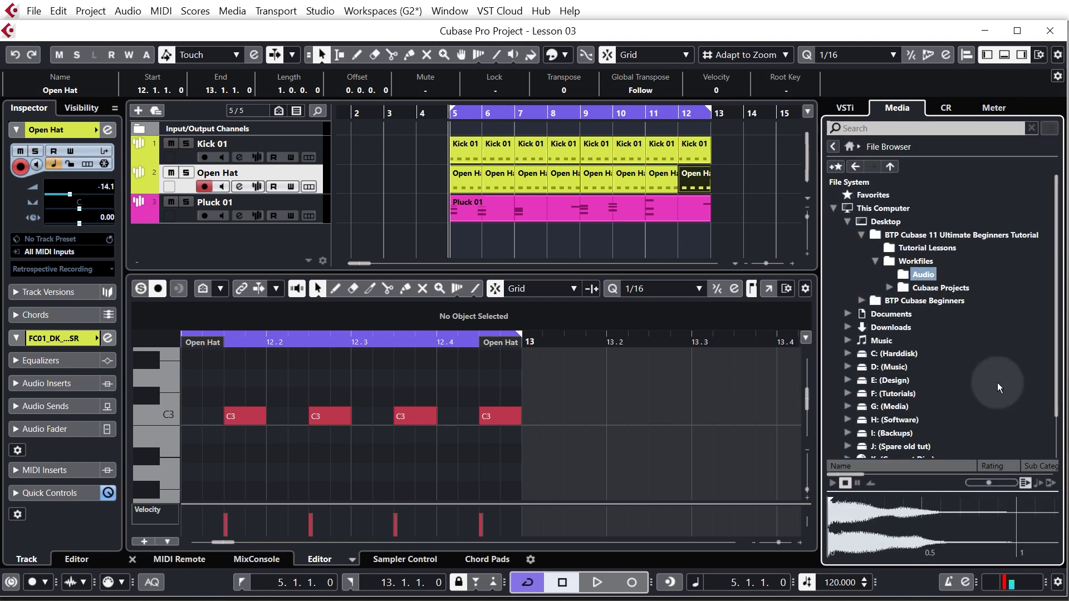
pyautogui.click(920, 279)
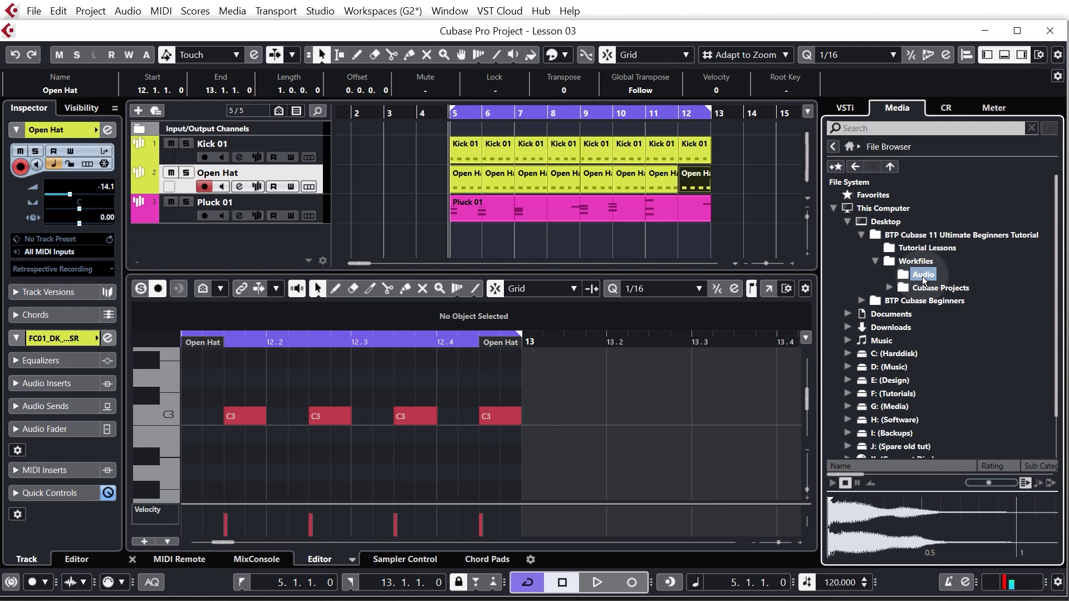
pyautogui.click(940, 313)
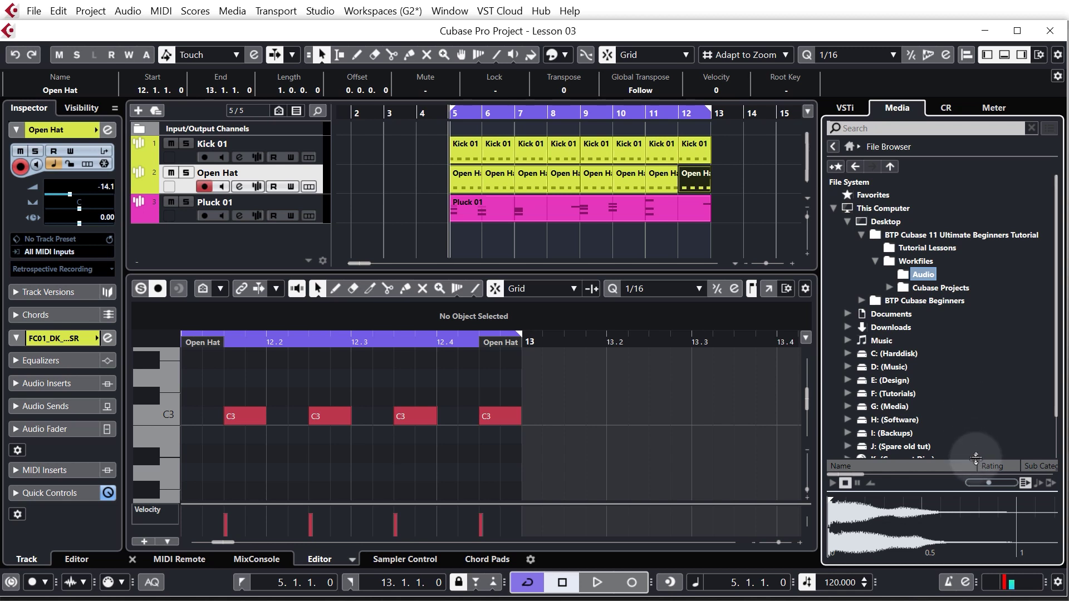
pyautogui.moveTo(976, 457); pyautogui.dragTo(975, 319)
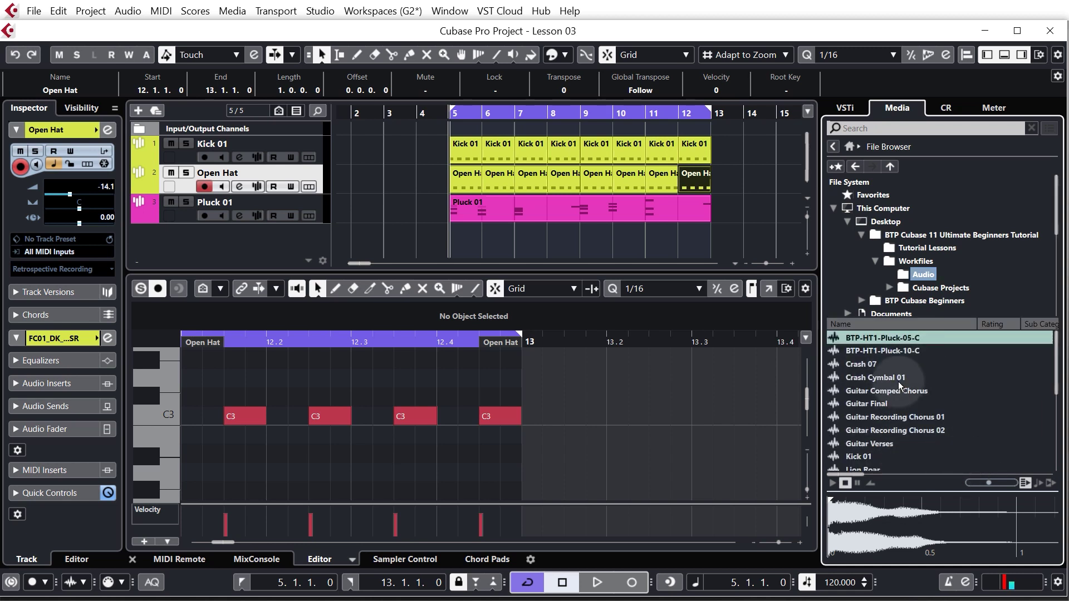
# Audition the Snare 01 sample and create a sampler track from it.
pyautogui.scroll(-3, 891, 390)
pyautogui.click(864, 405)
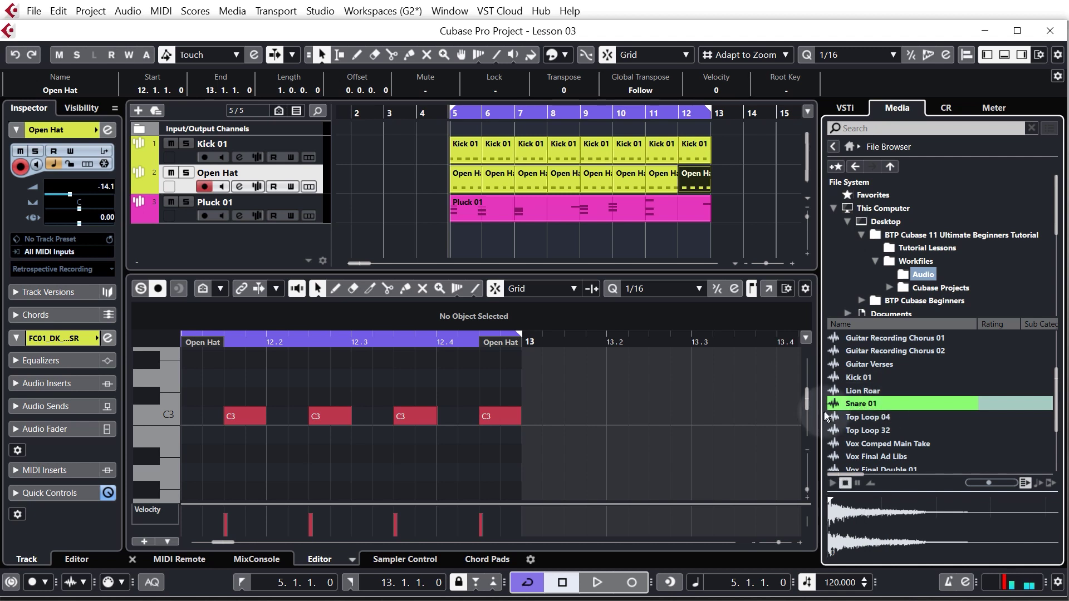
pyautogui.rightClick(854, 408)
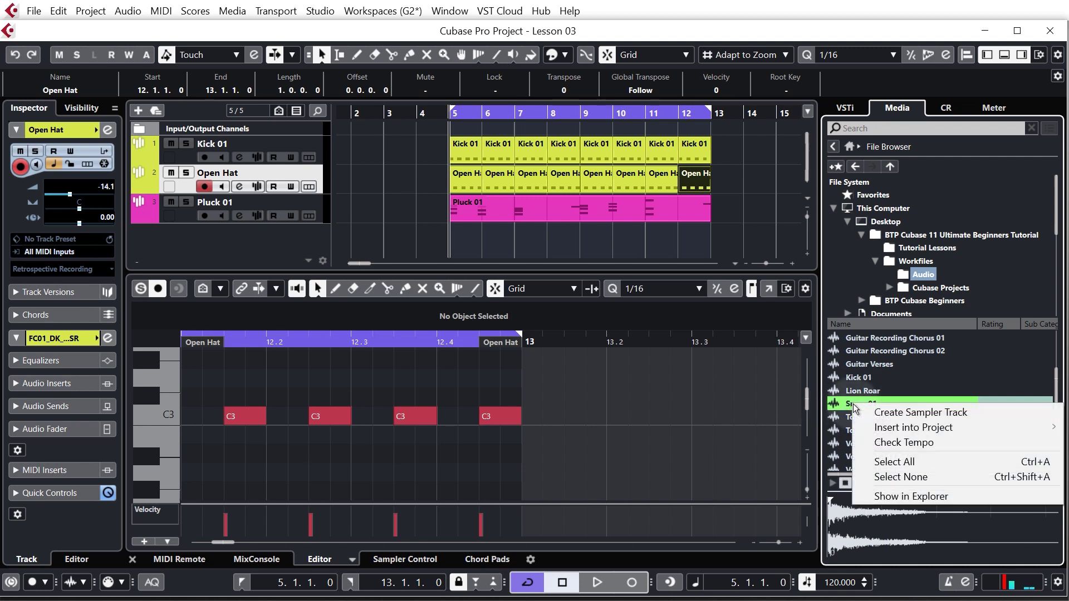
pyautogui.click(875, 413)
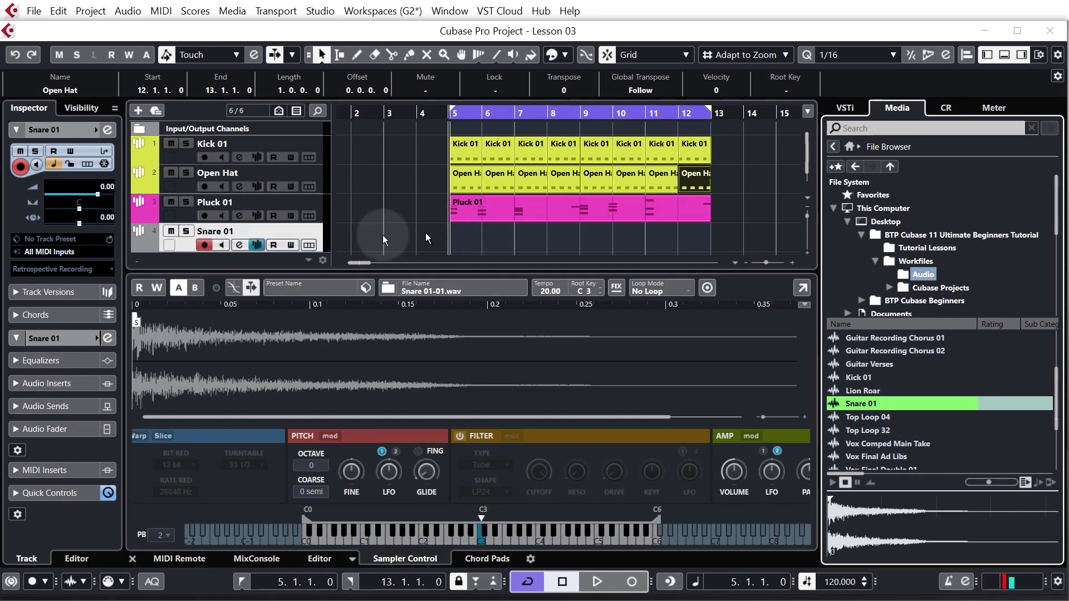
# Colour the Snare 01 track yellow and copy the first kick clip onto it at bar 5.
pyautogui.click(157, 245)
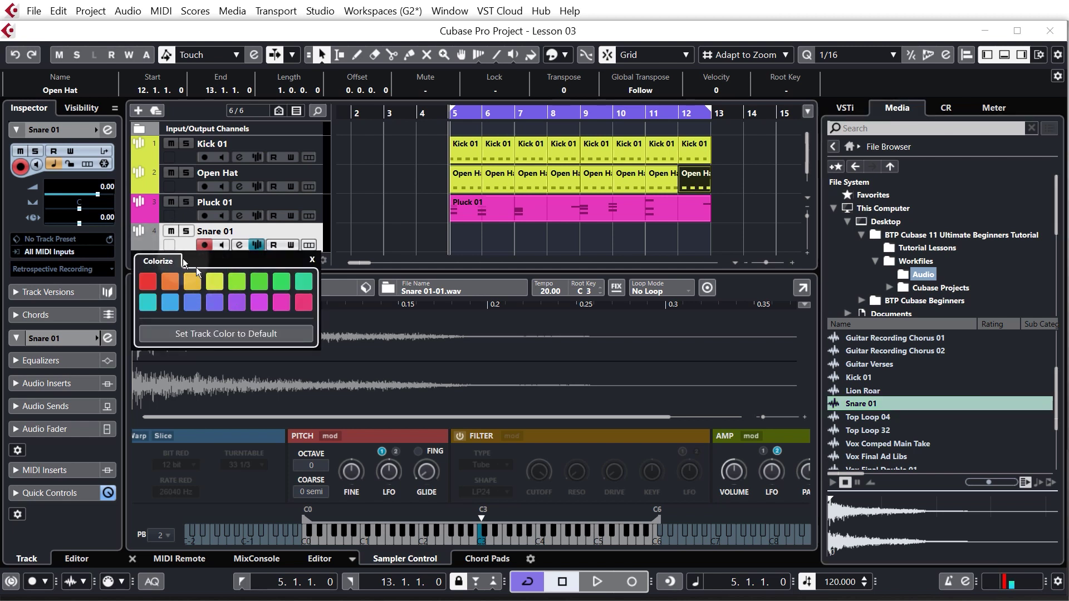
pyautogui.click(216, 282)
pyautogui.click(467, 230)
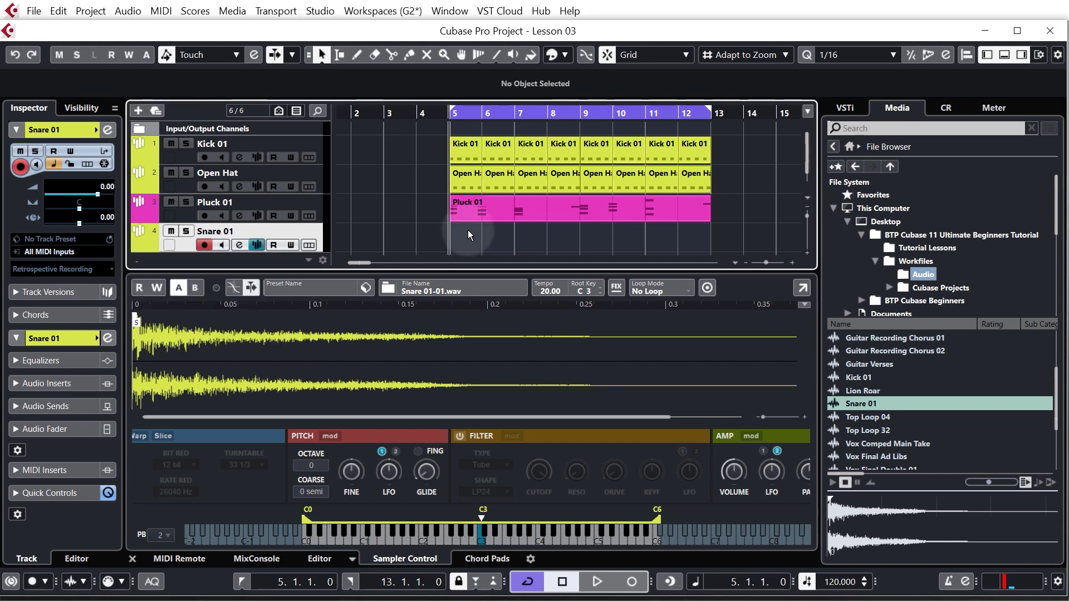
pyautogui.moveTo(466, 153); pyautogui.dragTo(467, 239)
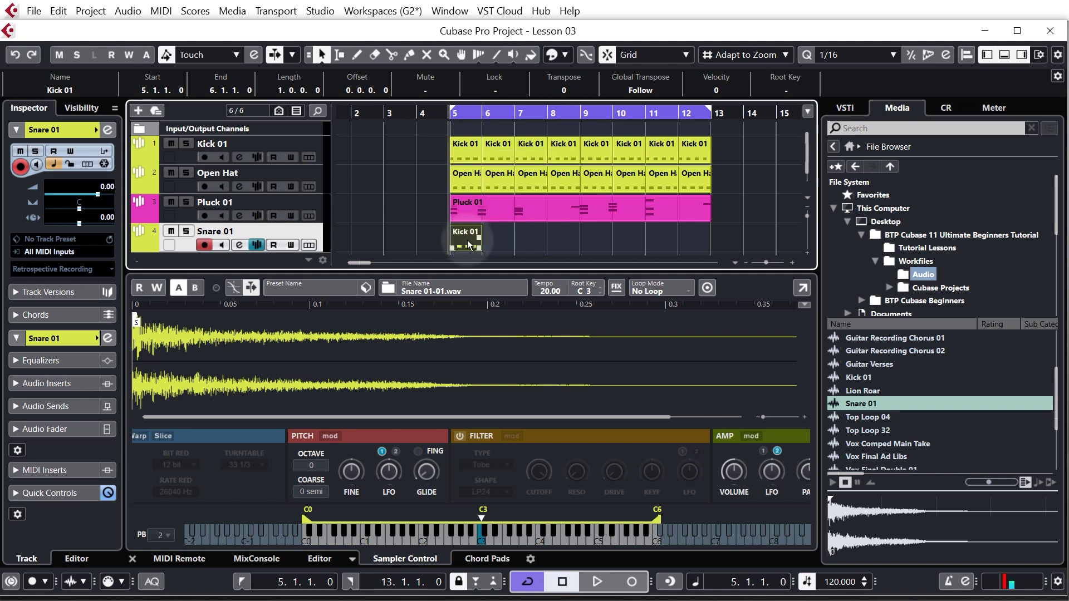
# Delete the C3 notes on beats 1 and 3 of the copied clip on the Snare 01 track.
pyautogui.doubleClick(465, 240)
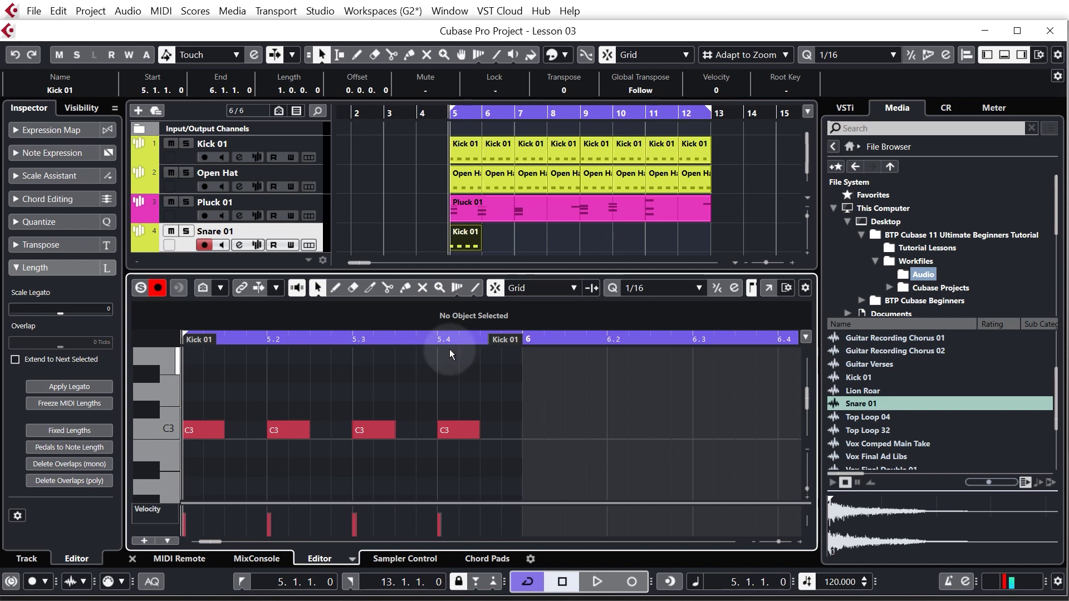
pyautogui.hscroll(-2, 368, 379)
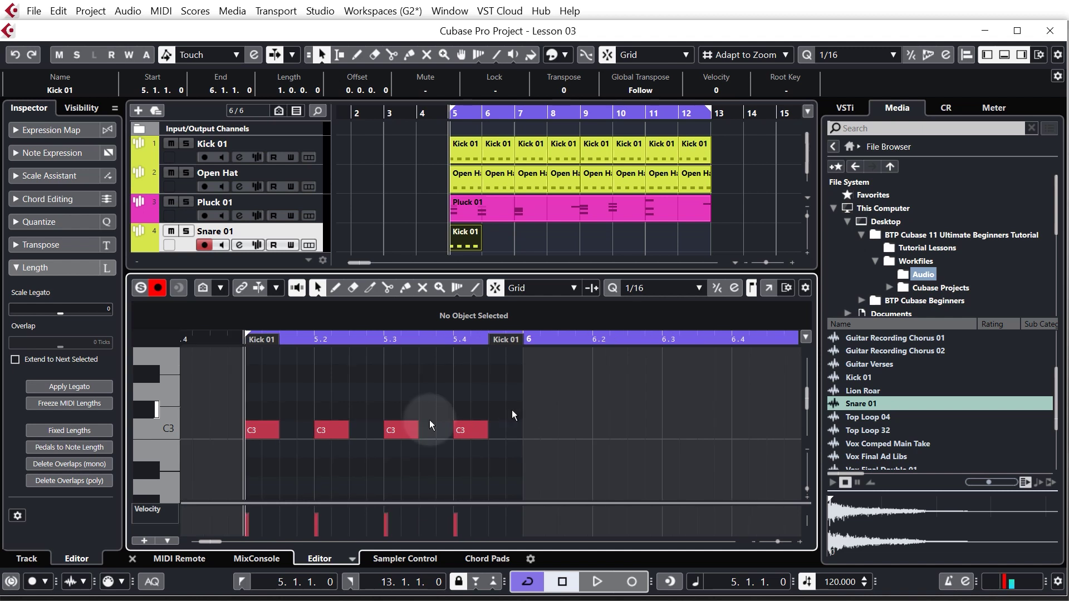
pyautogui.click(269, 430)
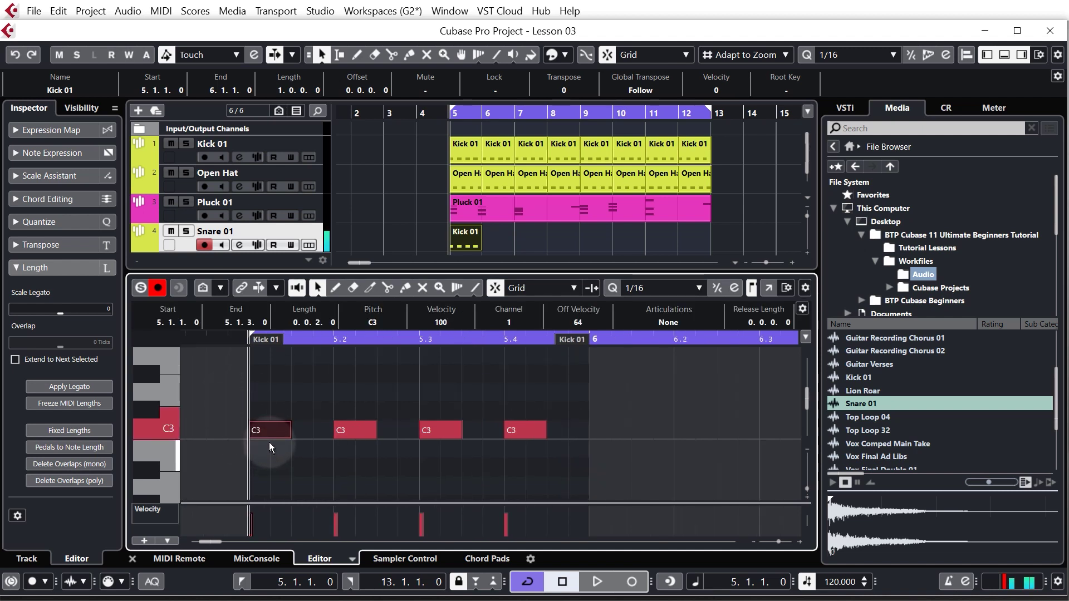
pyautogui.press('Delete')
pyautogui.moveTo(406, 389); pyautogui.dragTo(443, 444)
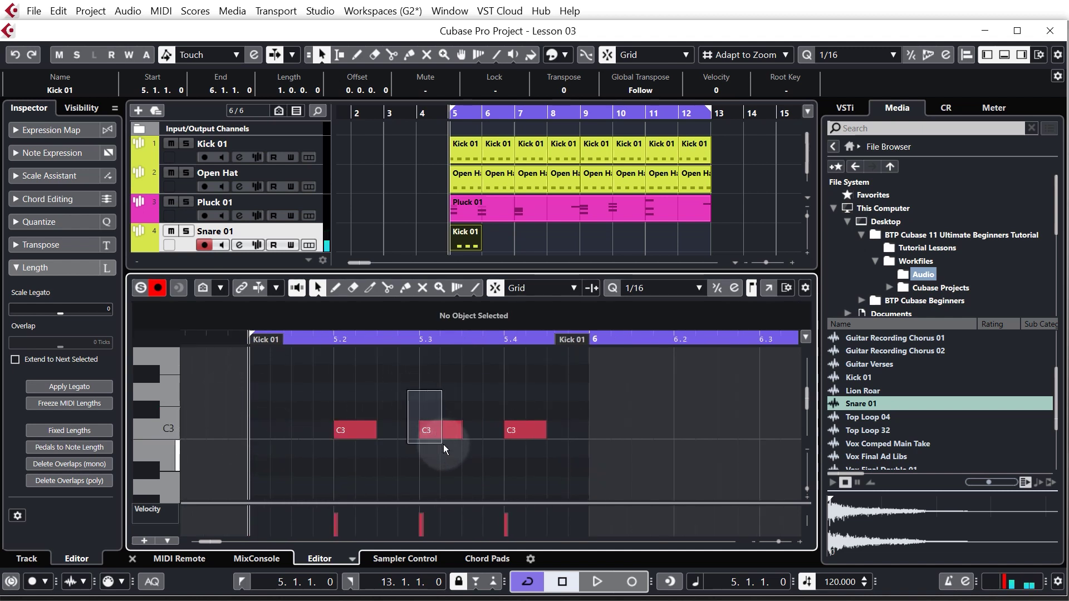
pyautogui.press('Delete')
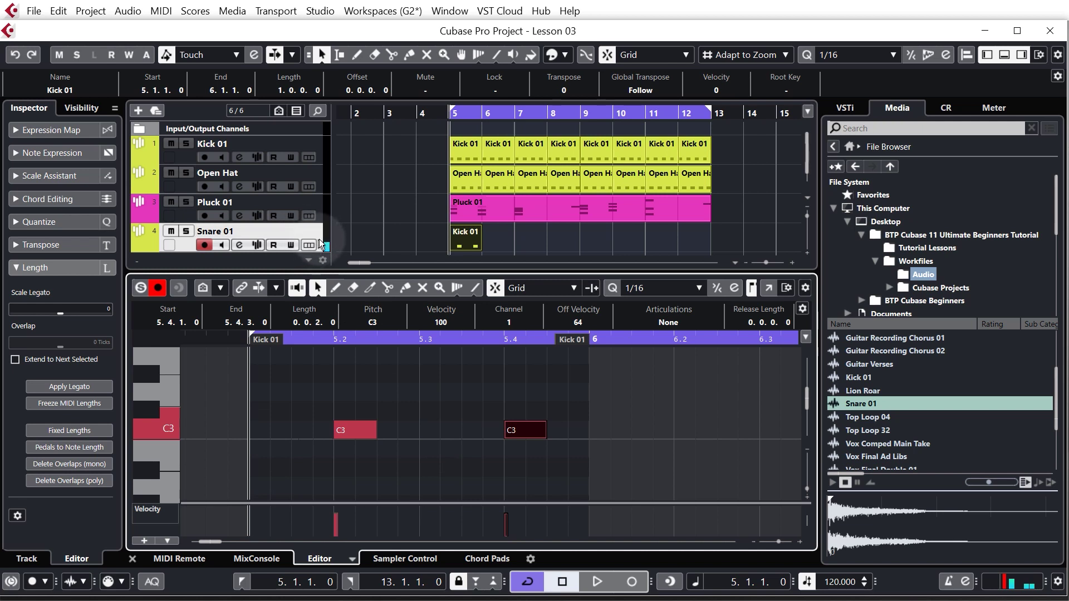
# Lower the Snare 01 track's volume to -11.0 and play the snare pattern with the other tracks from bar 5.
pyautogui.click(320, 239)
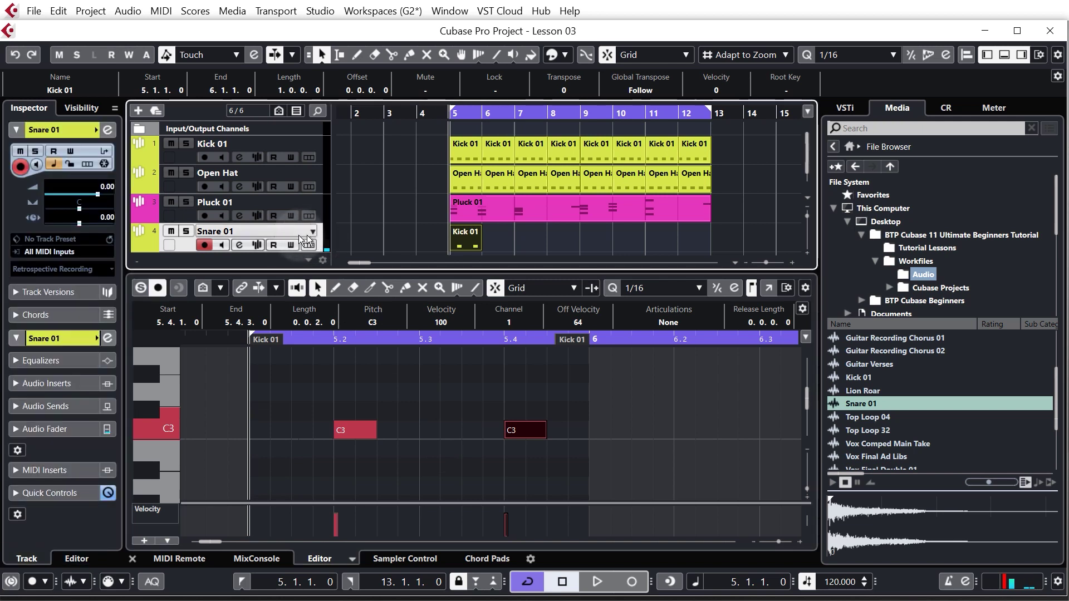
pyautogui.moveTo(105, 189); pyautogui.dragTo(109, 217)
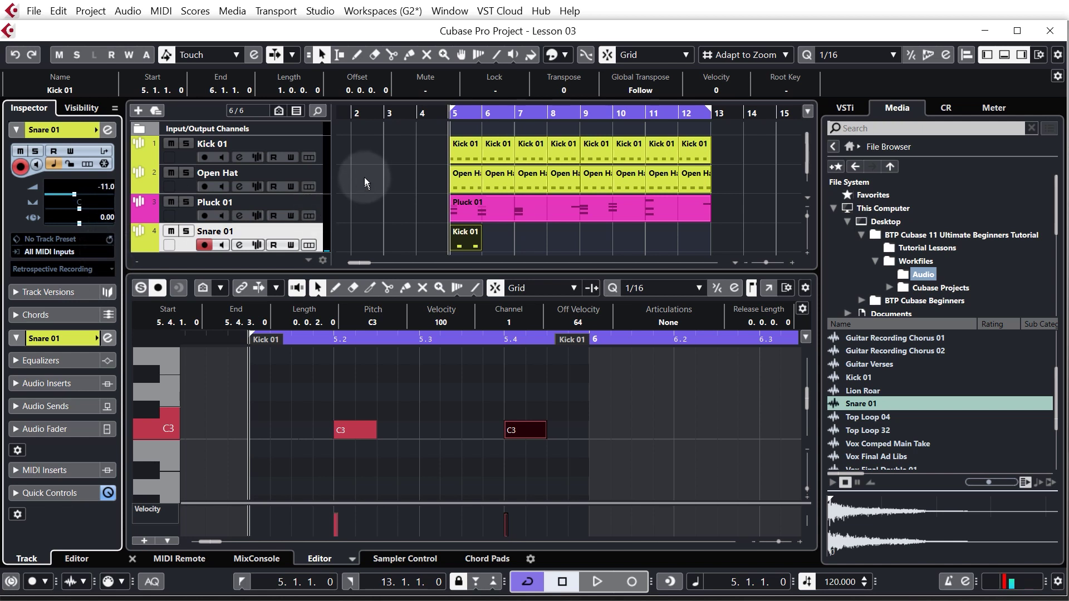
pyautogui.press('space')
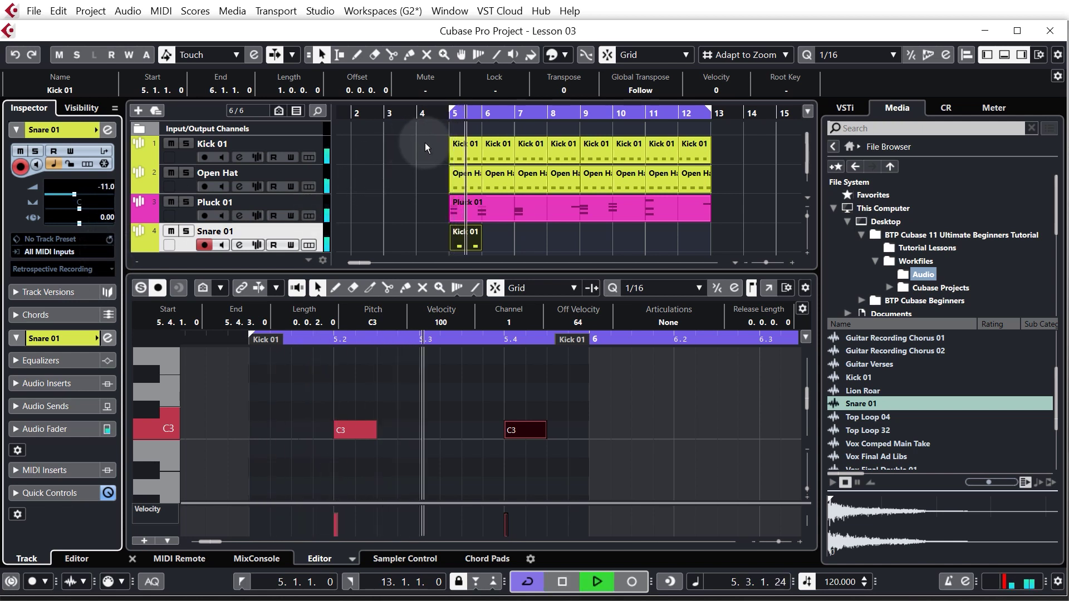
pyautogui.press('space')
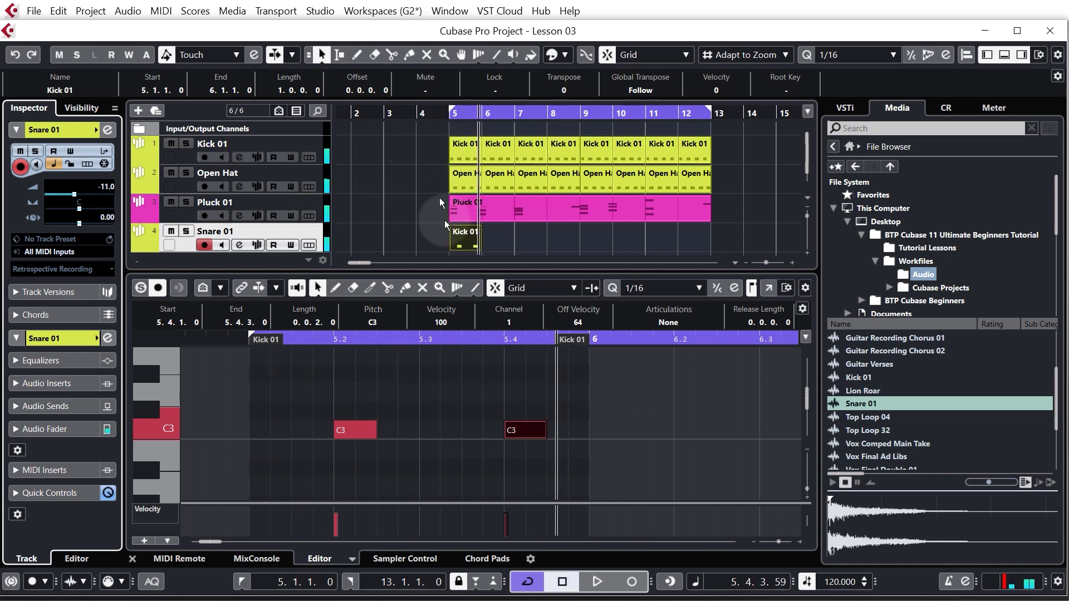
# Duplicate the snare clip seven times to fill the track from bar 5 to bar 13 and play back the arrangement.
pyautogui.click(467, 242)
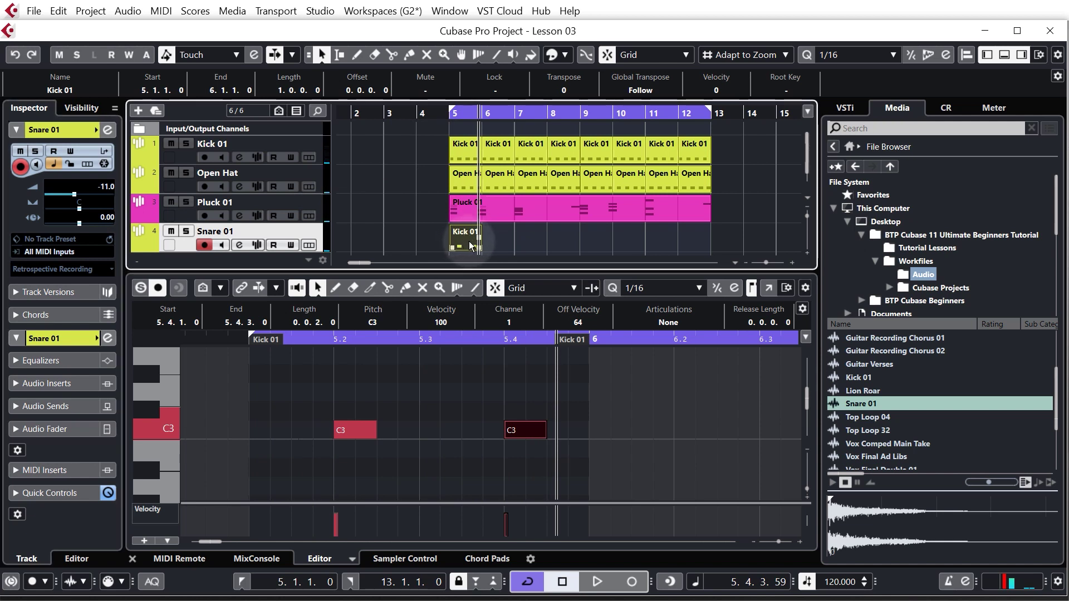
pyautogui.hotkey('ctrl', 'd')
pyautogui.hotkey('ctrl', 'd')
pyautogui.hotkey('ctrl', 'd')
pyautogui.hotkey('ctrl', 'd')
pyautogui.hotkey('ctrl', 'd')
pyautogui.hotkey('ctrl', 'd')
pyautogui.hotkey('ctrl', 'd')
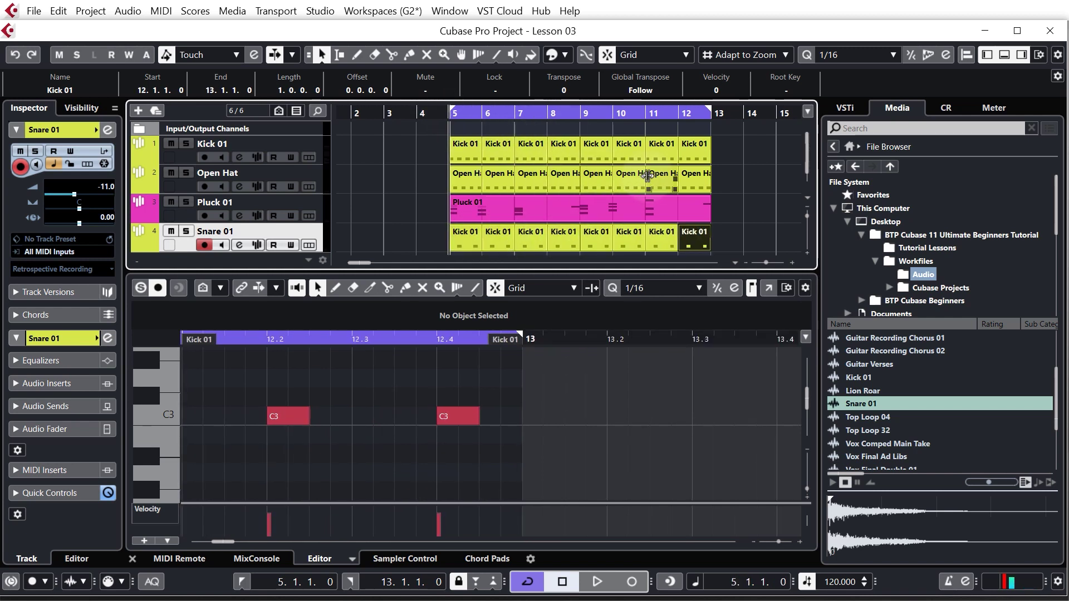
pyautogui.press('space')
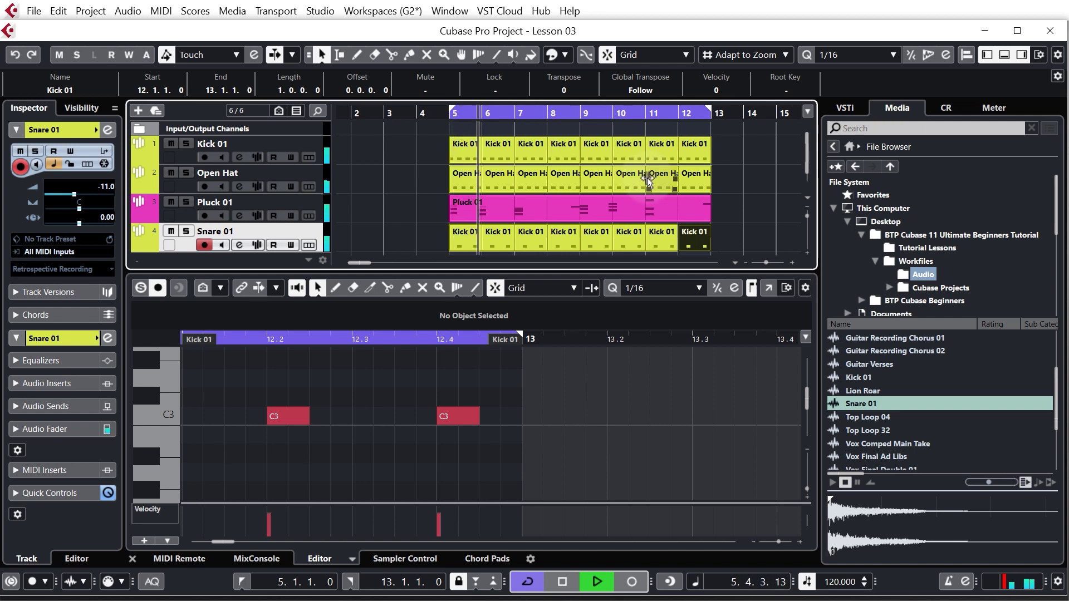
pyautogui.press('space')
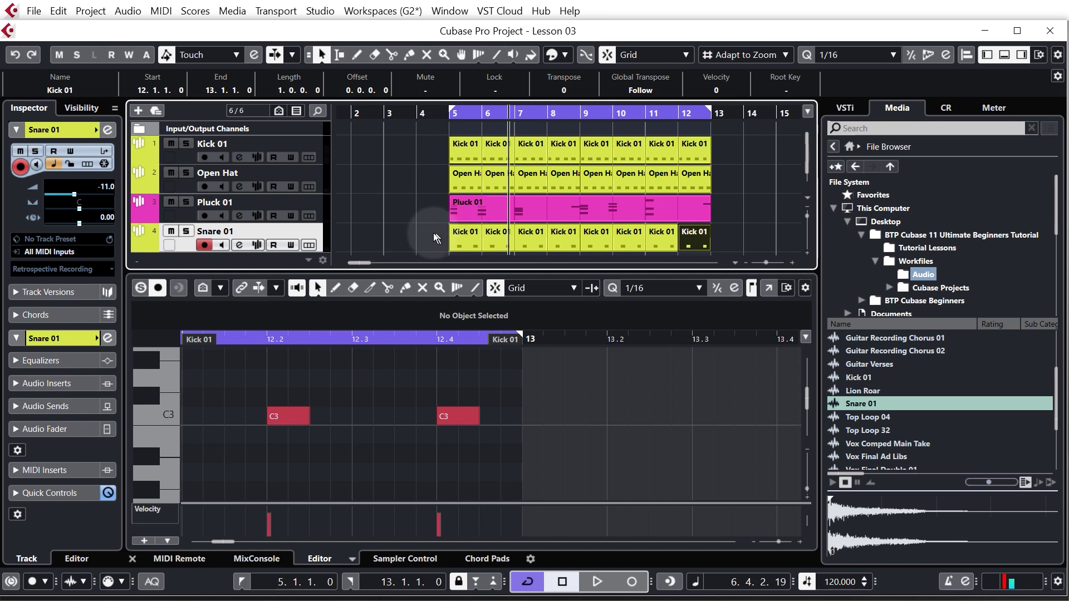
# Apply the track name Snare 01 to all clips on the snare track.
pyautogui.doubleClick(247, 231)
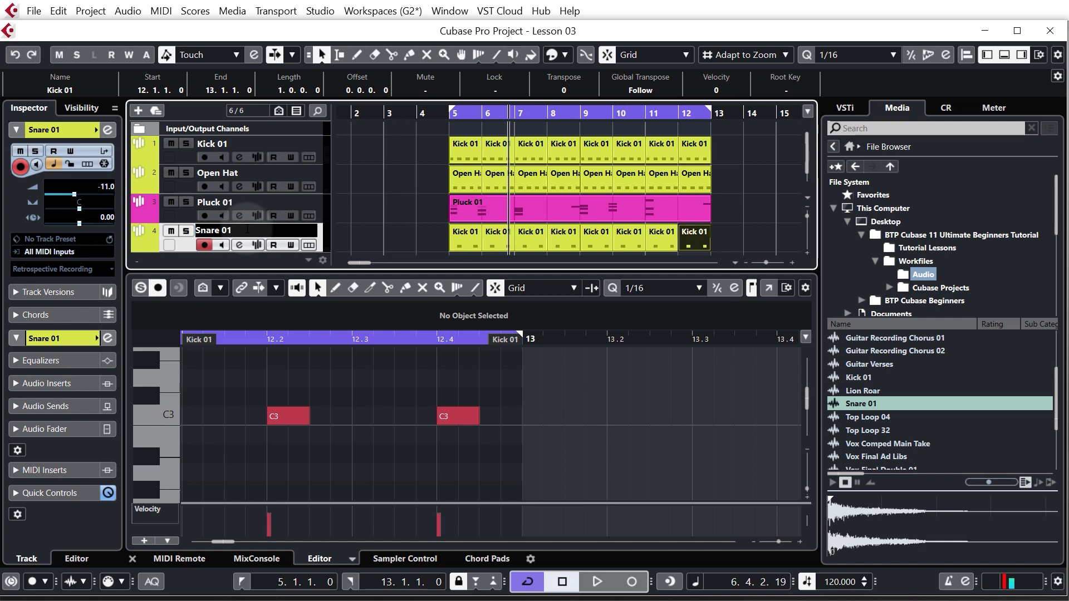
pyautogui.hotkey('ctrl', 'Return')
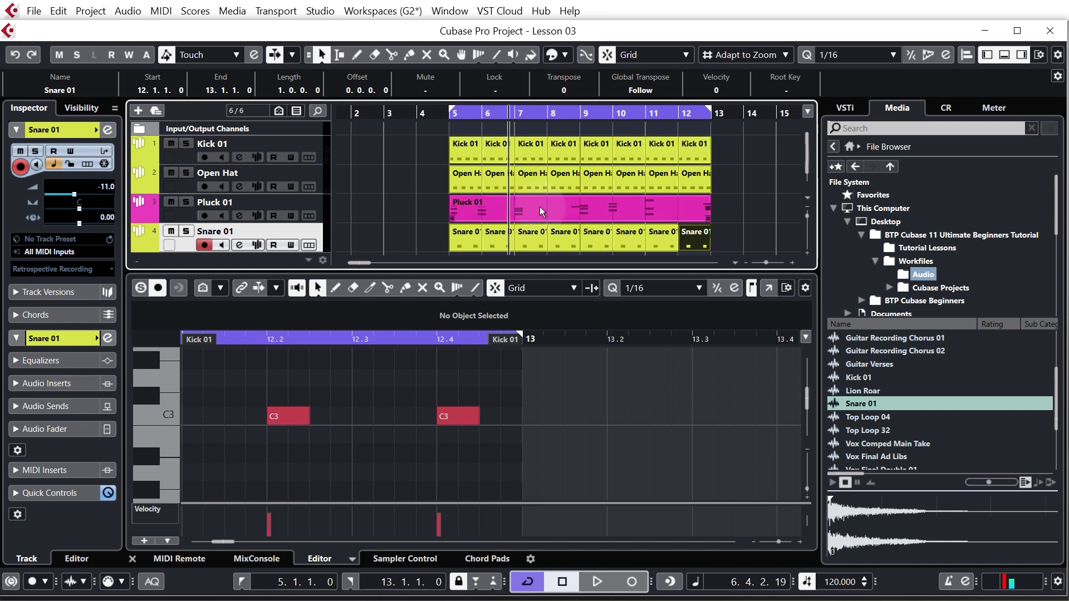
# Return the project cursor to bar 5 and turn on Align Beats to Project for previewing media files.
pyautogui.scroll(-1, 541, 210)
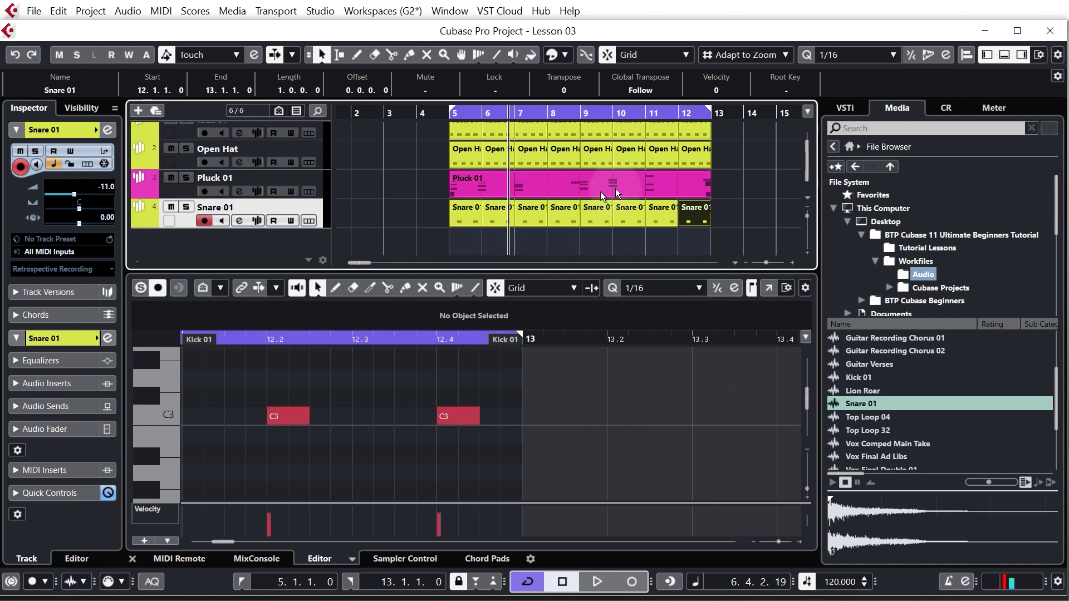
pyautogui.click(896, 114)
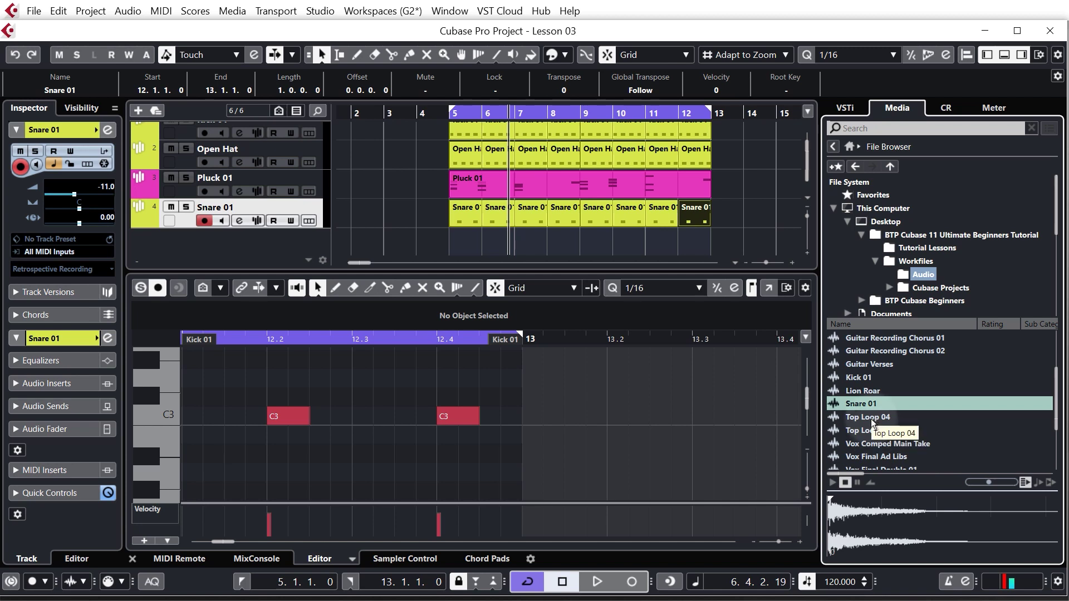
pyautogui.click(450, 114)
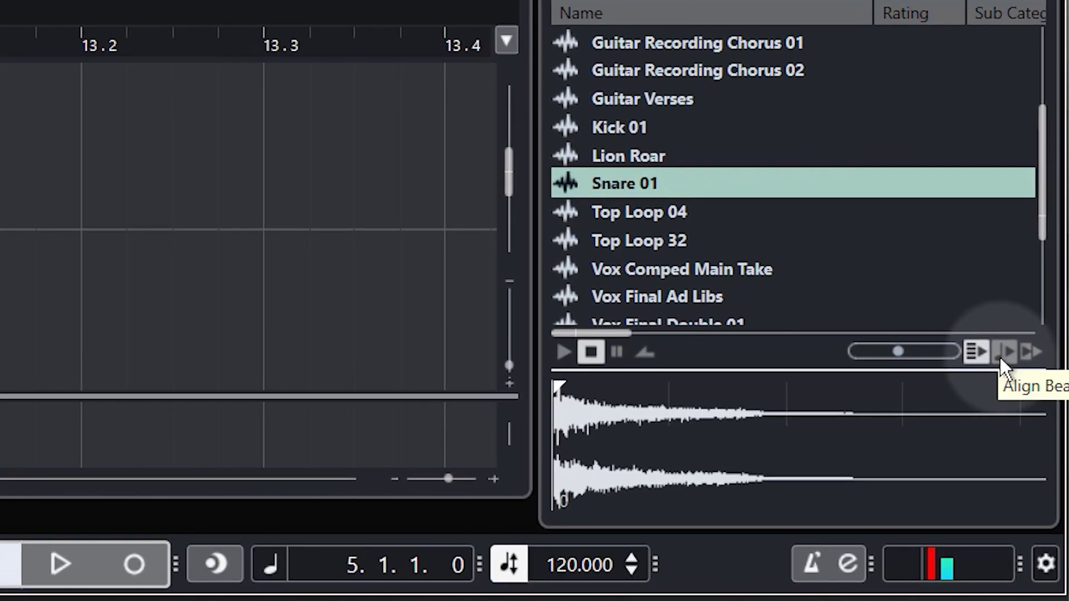
pyautogui.click(1000, 357)
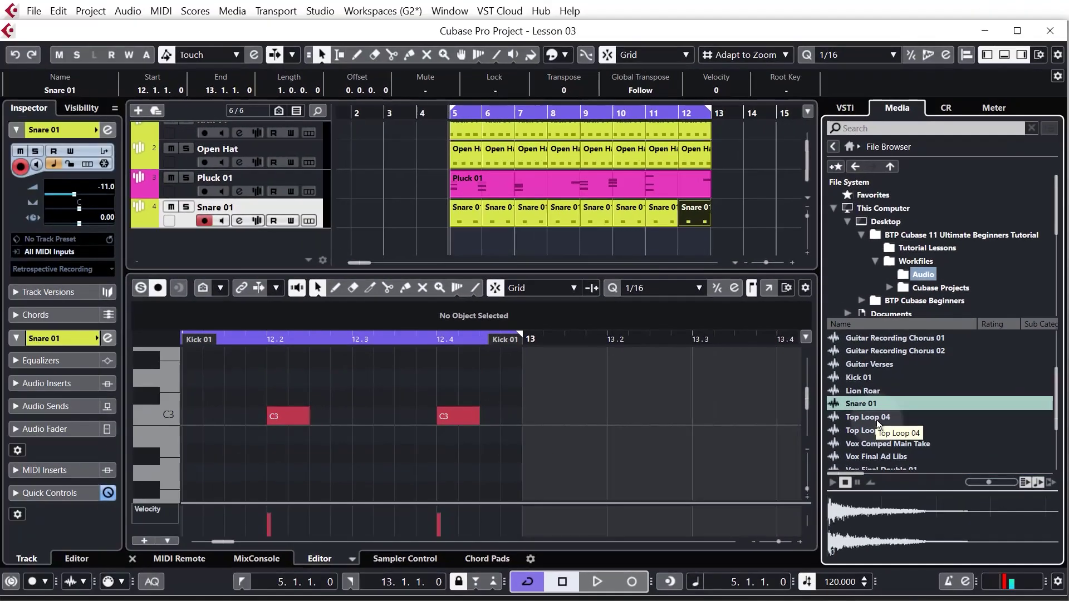
# Audition Top Loop 04 and Top Loop 32 in time with the project playback from bar 5.
pyautogui.press('space')
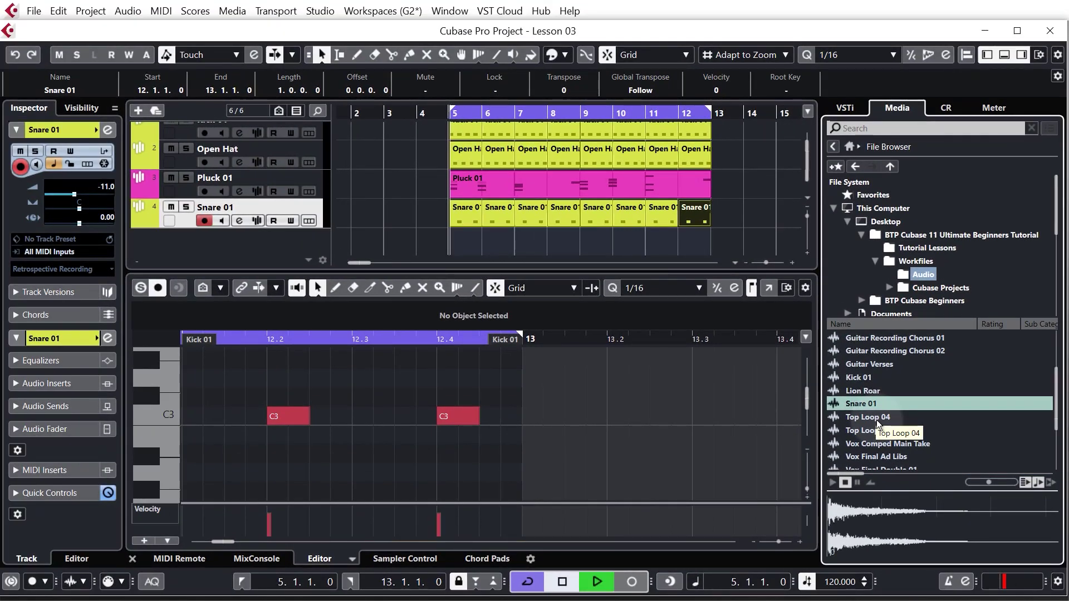
pyautogui.click(873, 419)
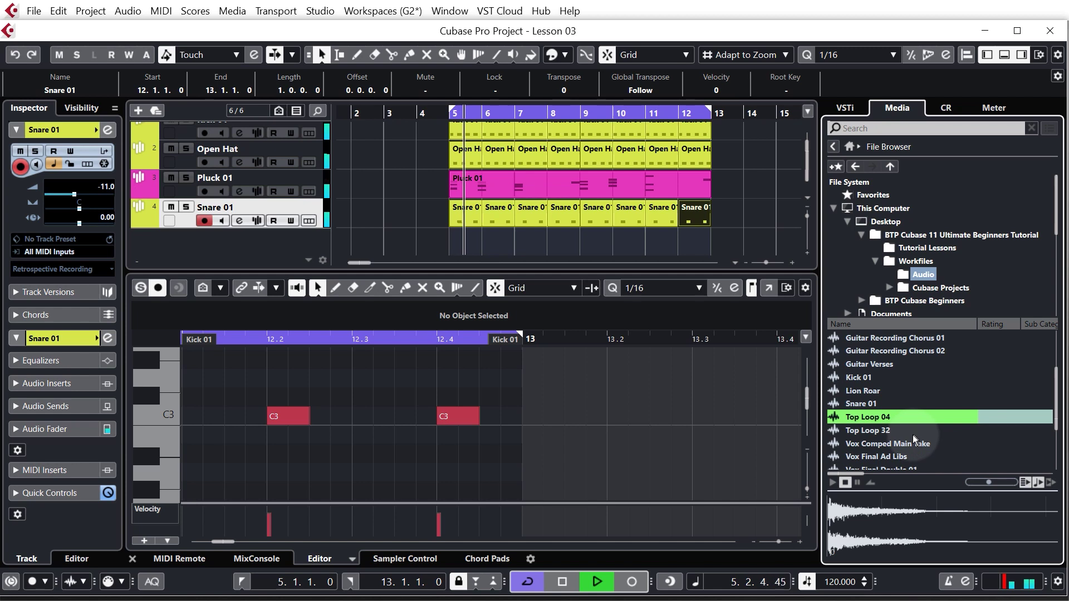
pyautogui.click(879, 431)
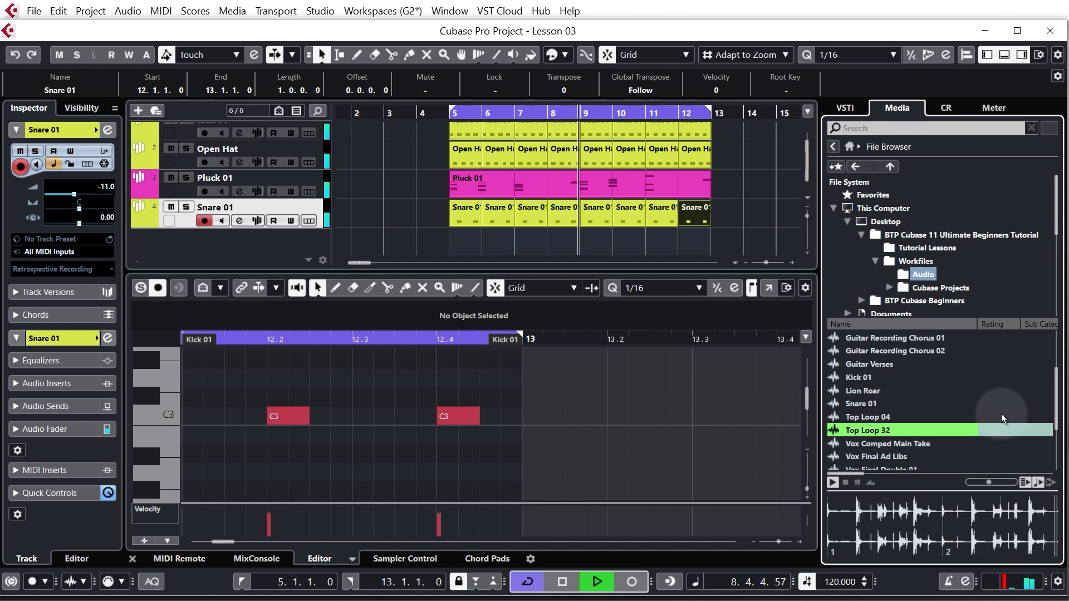
pyautogui.press('space')
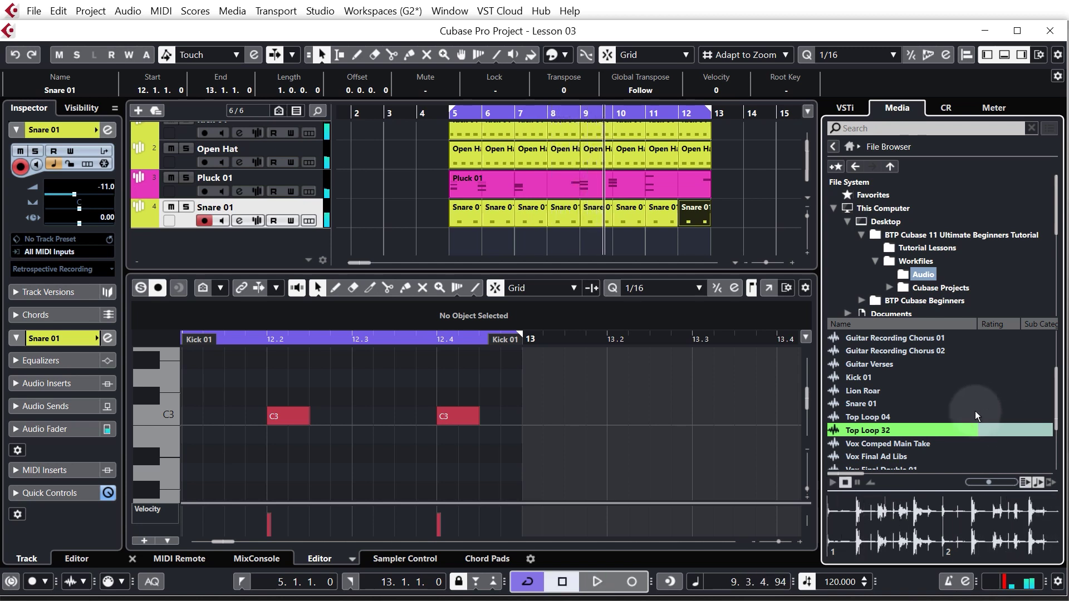
# Import Top Loop 04 at bar 5 below Snare 01, copying it to the project folder and converting its sample rate and bit depth.
pyautogui.click(877, 419)
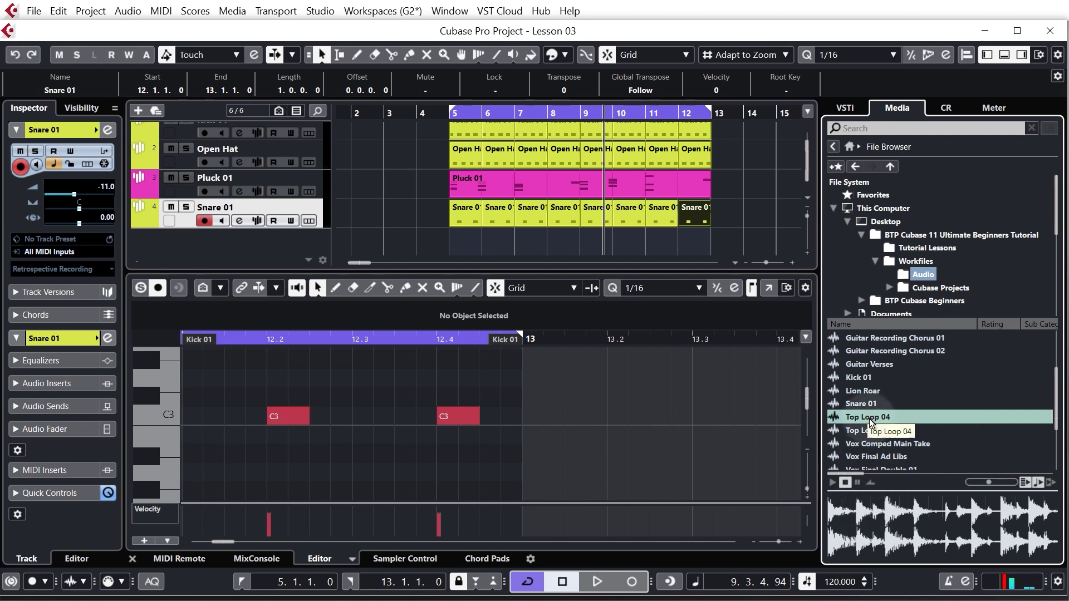
pyautogui.moveTo(872, 420); pyautogui.dragTo(456, 245)
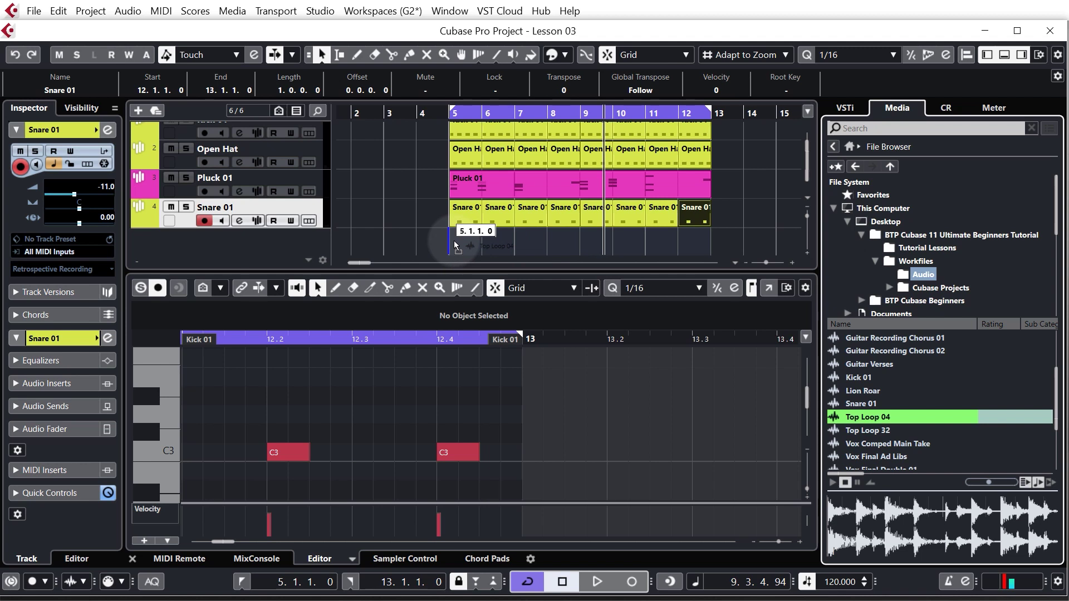
pyautogui.moveTo(455, 245); pyautogui.dragTo(454, 240)
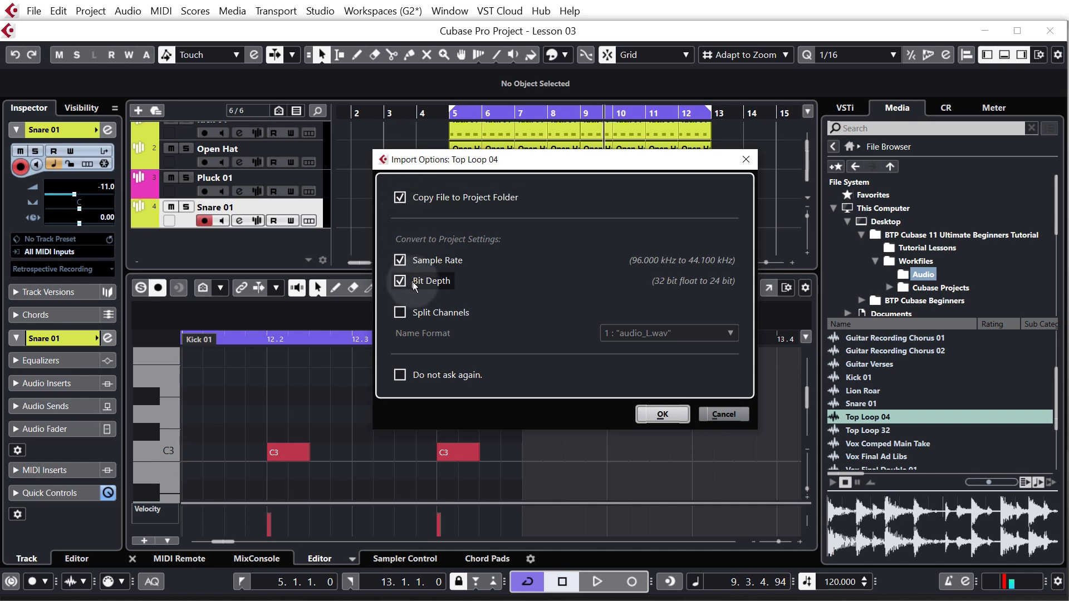
pyautogui.click(663, 415)
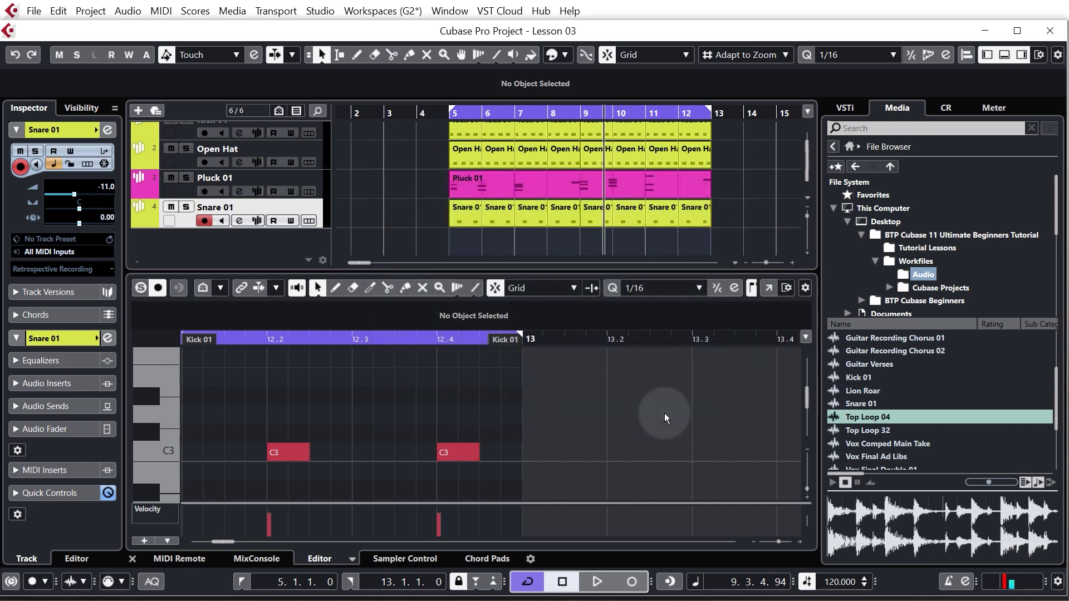
pyautogui.click(1038, 482)
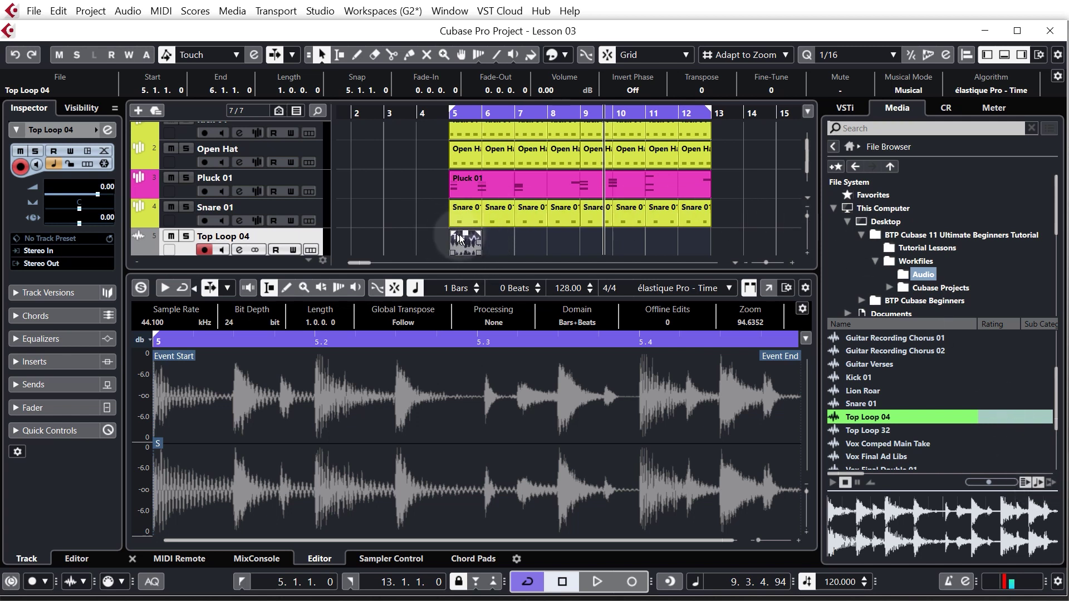
# Examine the Top Loop 04 event's info line and check the Info Line option in the window layout settings.
pyautogui.scroll(3, 451, 233)
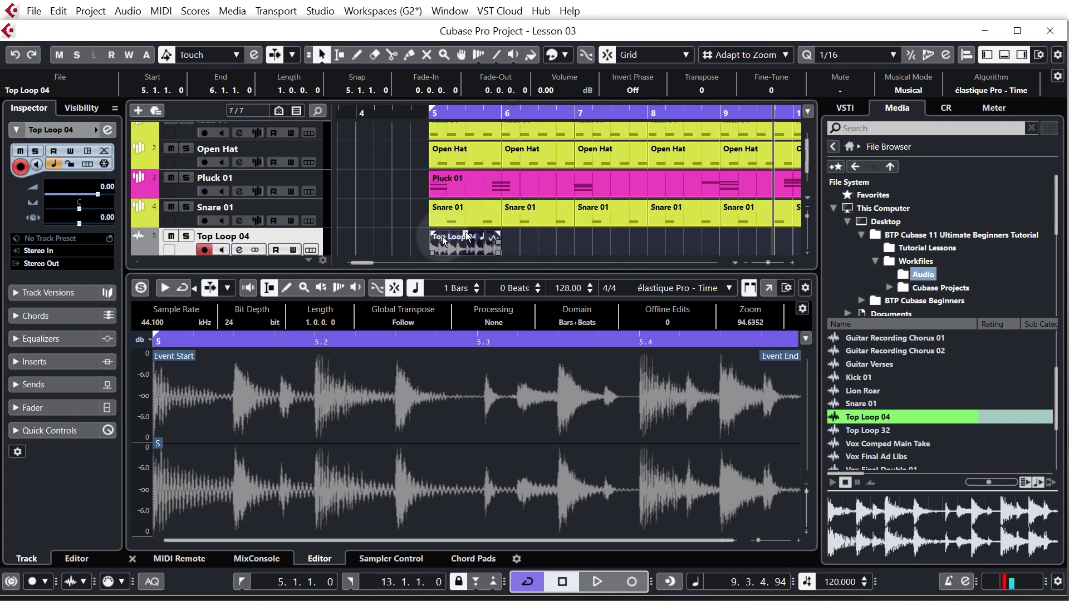
pyautogui.click(477, 241)
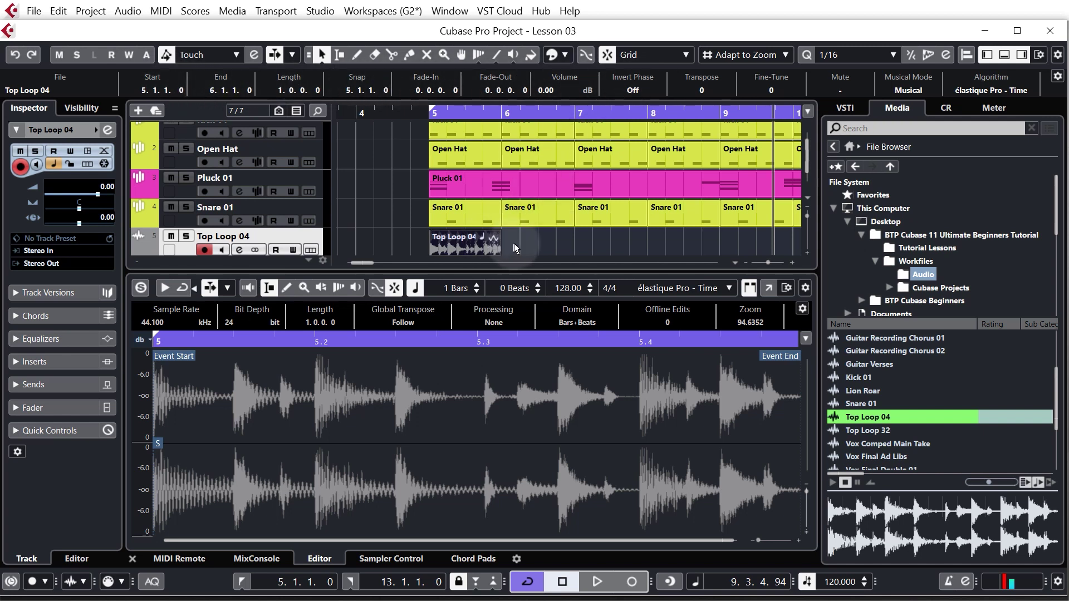
pyautogui.click(505, 255)
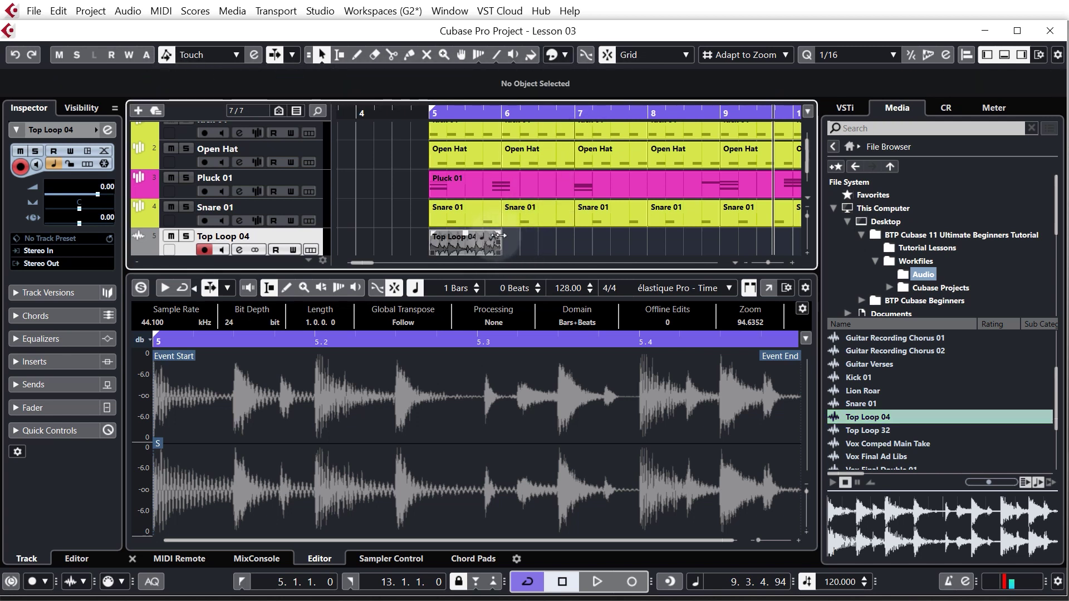
pyautogui.click(464, 246)
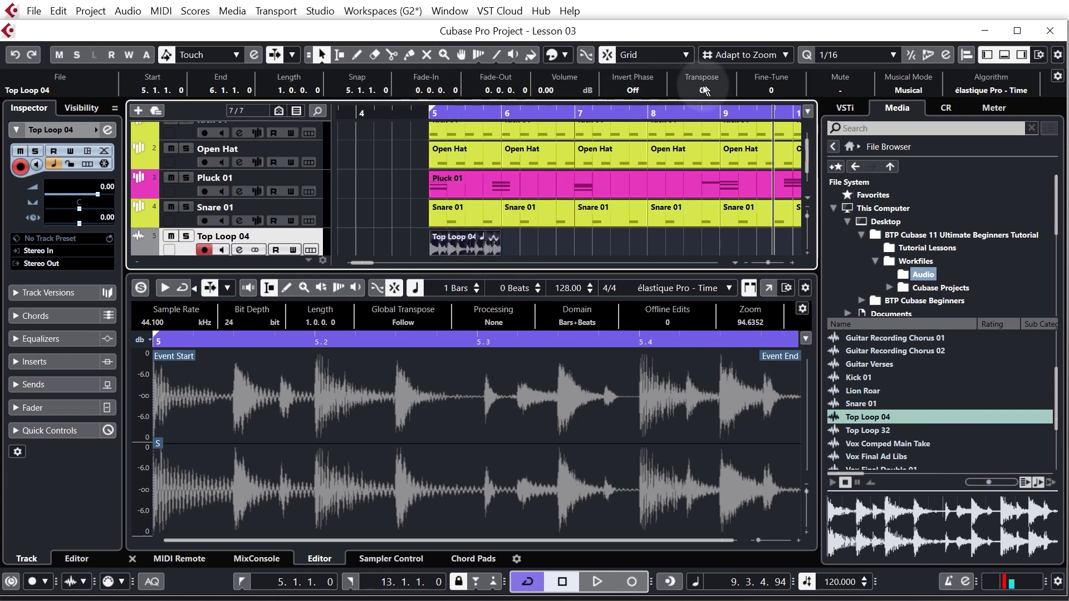
pyautogui.click(1039, 56)
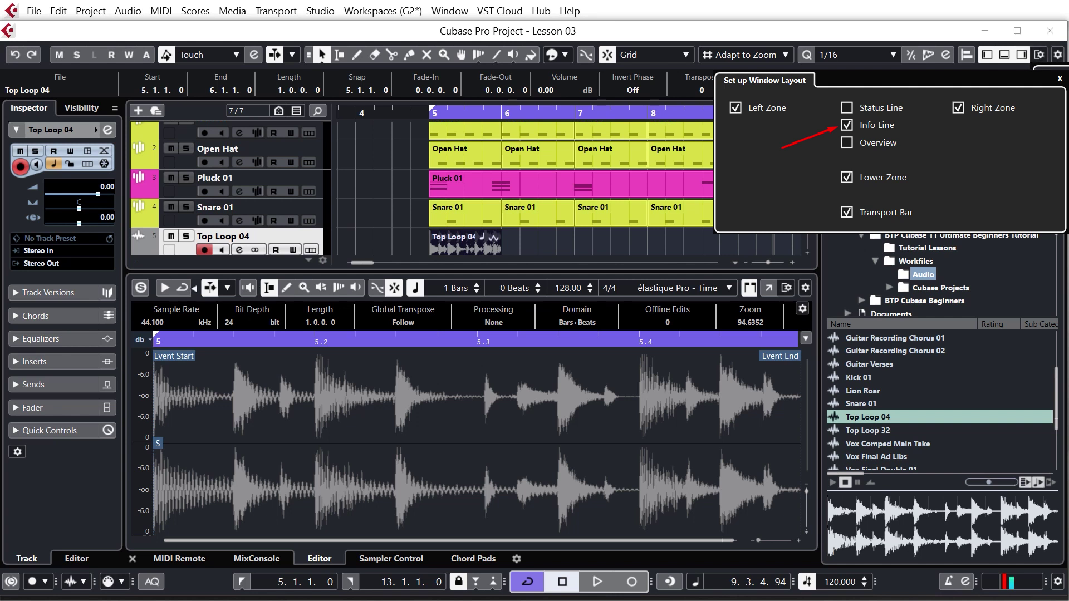
pyautogui.click(484, 253)
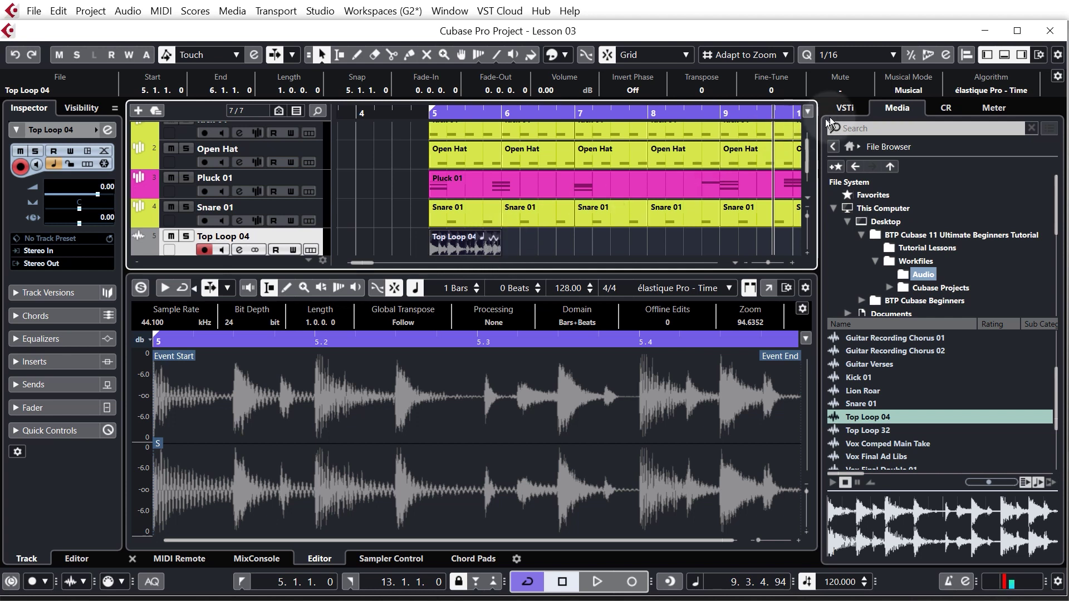
# Switch Musical Mode off and back on for the Top Loop 04 event, and set the project tempo to 124 BPM.
pyautogui.click(909, 91)
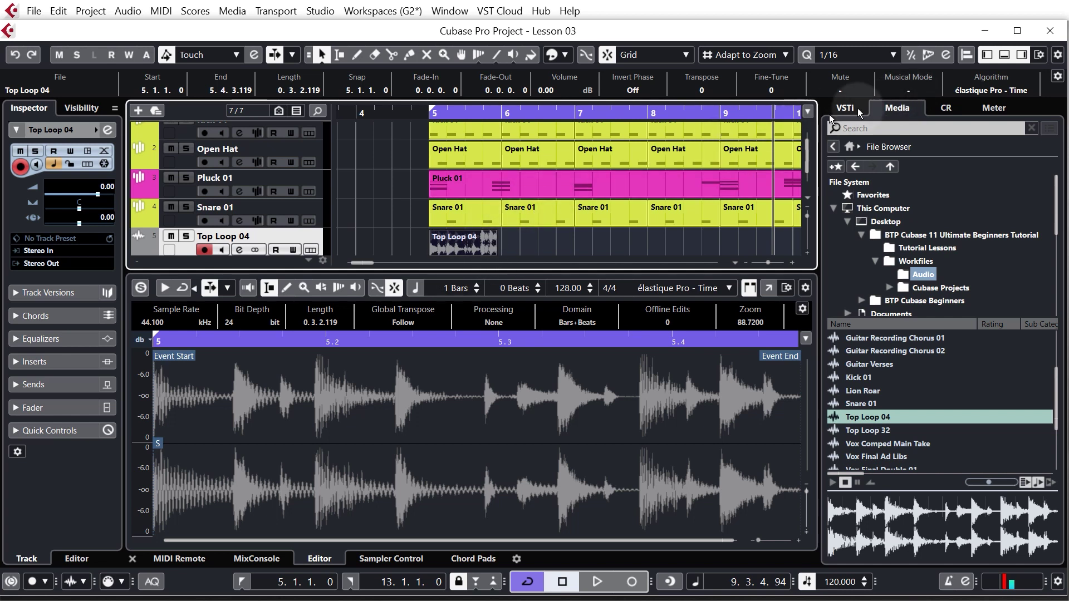
pyautogui.click(909, 90)
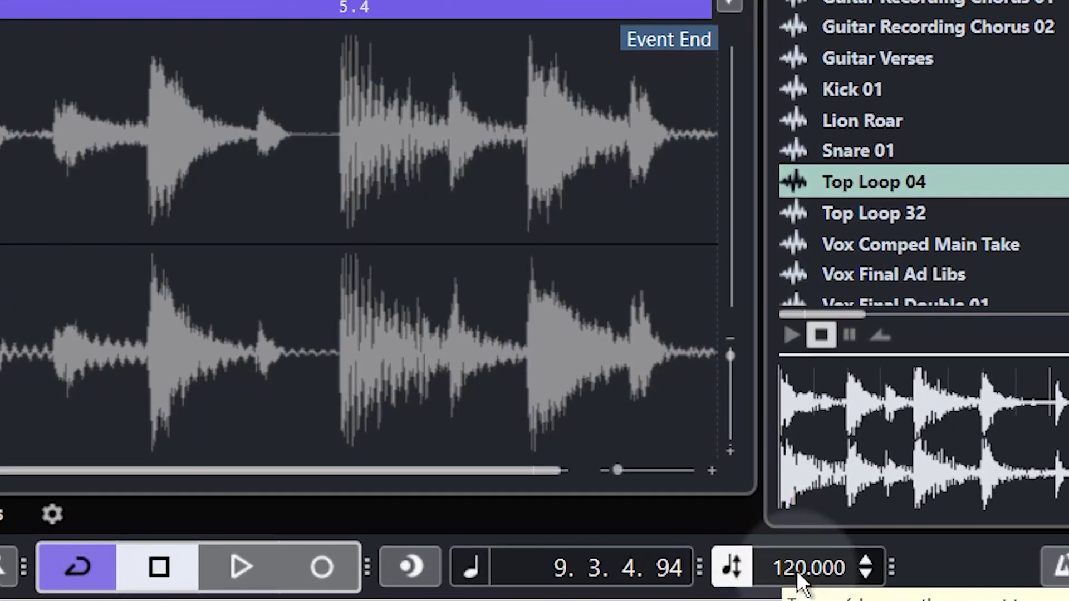
pyautogui.scroll(3, 804, 574)
pyautogui.scroll(1, 812, 572)
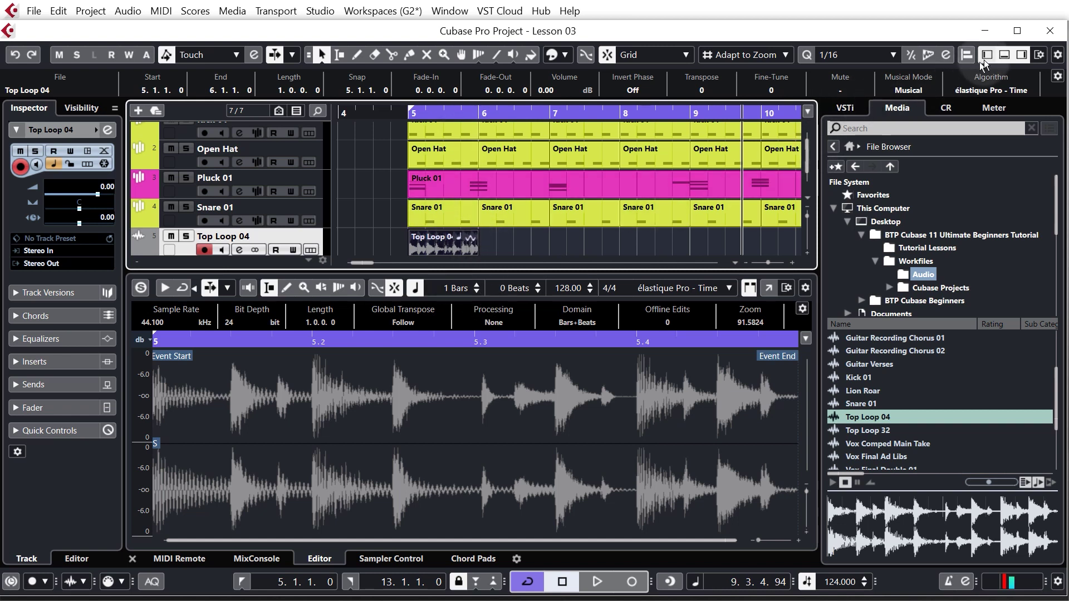
# Hide the lower and right zones and enlarge the Top Loop 04 track to show its waveform in detail.
pyautogui.click(1004, 56)
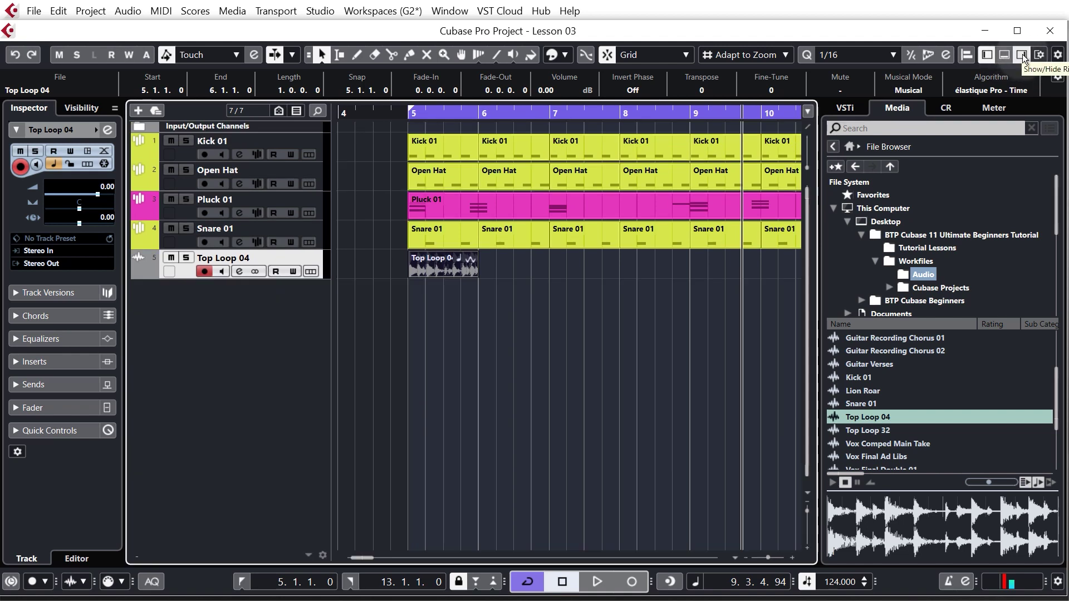
pyautogui.click(1023, 55)
pyautogui.click(541, 296)
pyautogui.scroll(5, 418, 309)
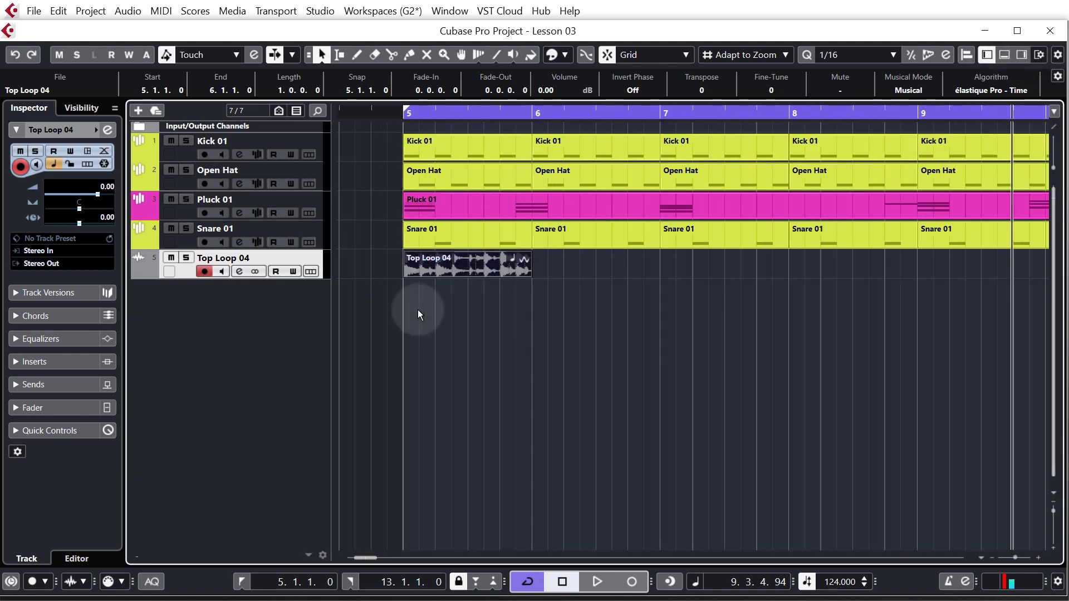
pyautogui.scroll(2, 399, 330)
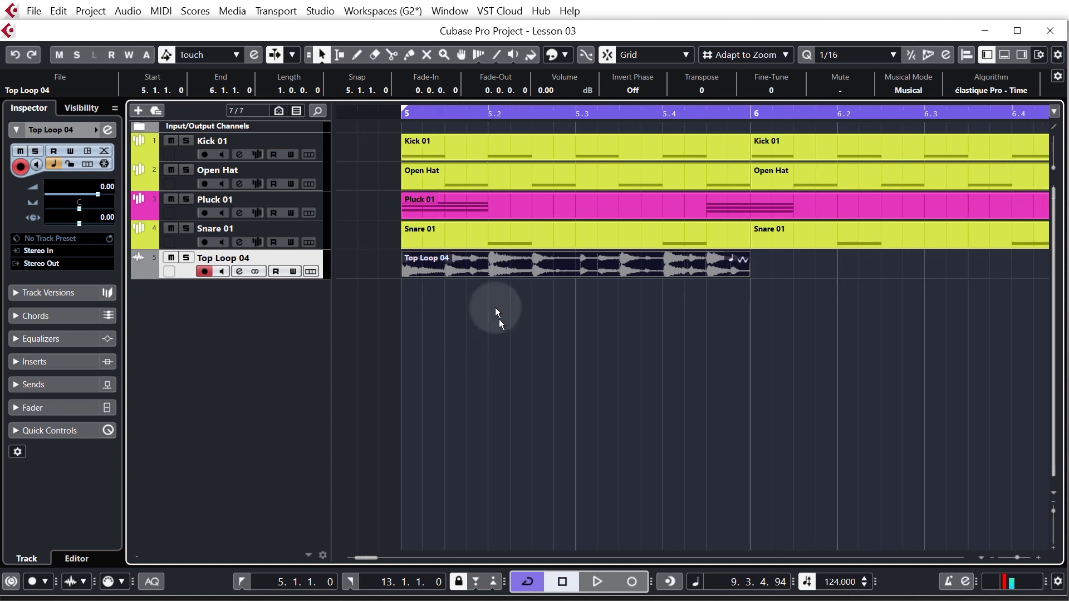
pyautogui.moveTo(308, 279); pyautogui.dragTo(303, 402)
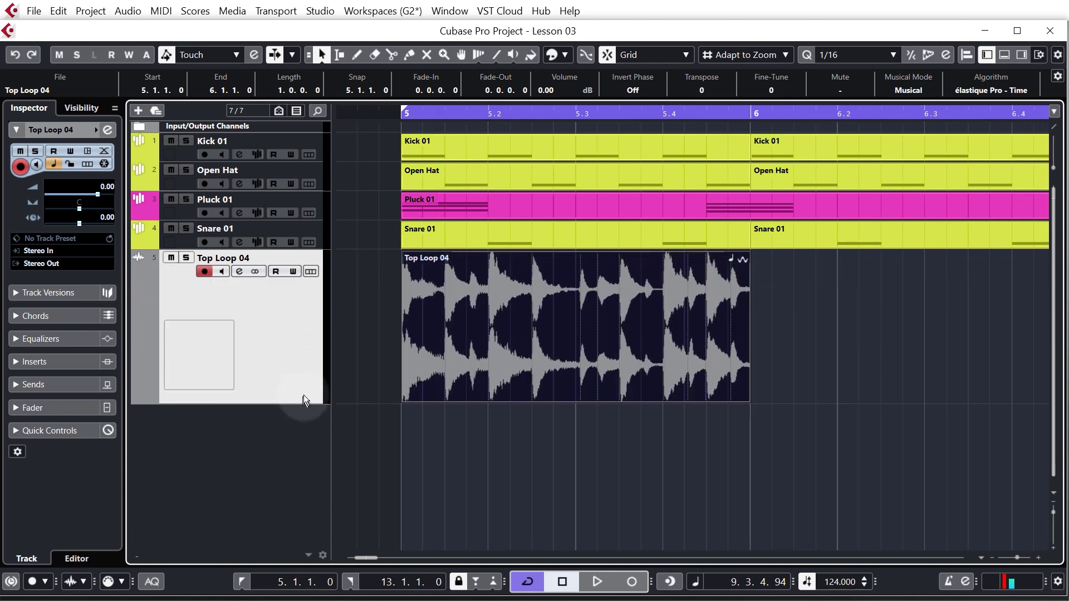
pyautogui.scroll(2, 386, 343)
pyautogui.scroll(-1, 386, 343)
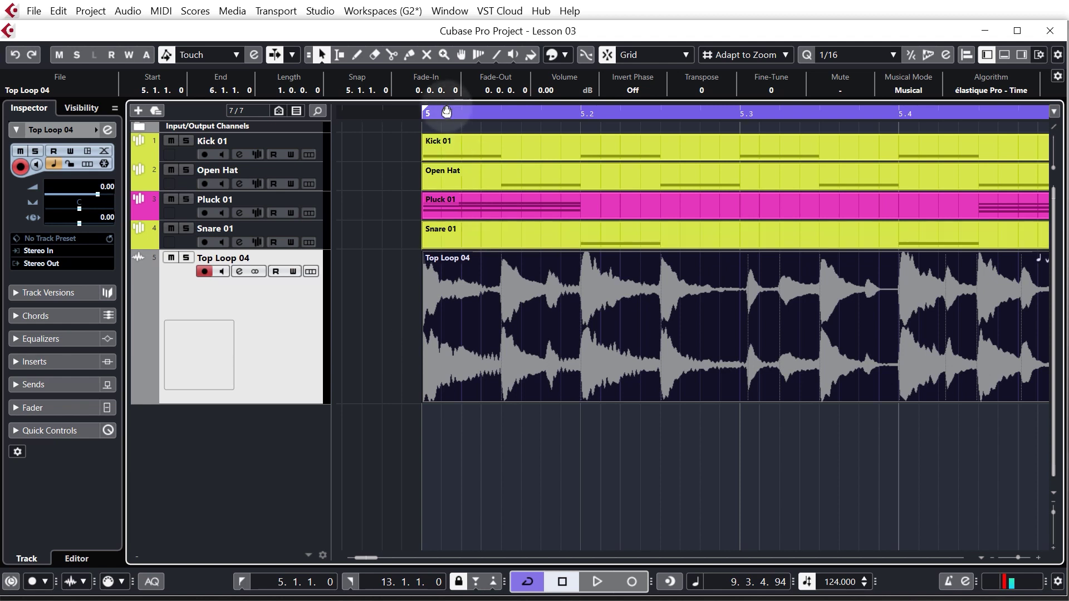
# Lower the Top Loop 04 track's volume to -11.0 and play it with the other tracks from bar 5.
pyautogui.click(427, 116)
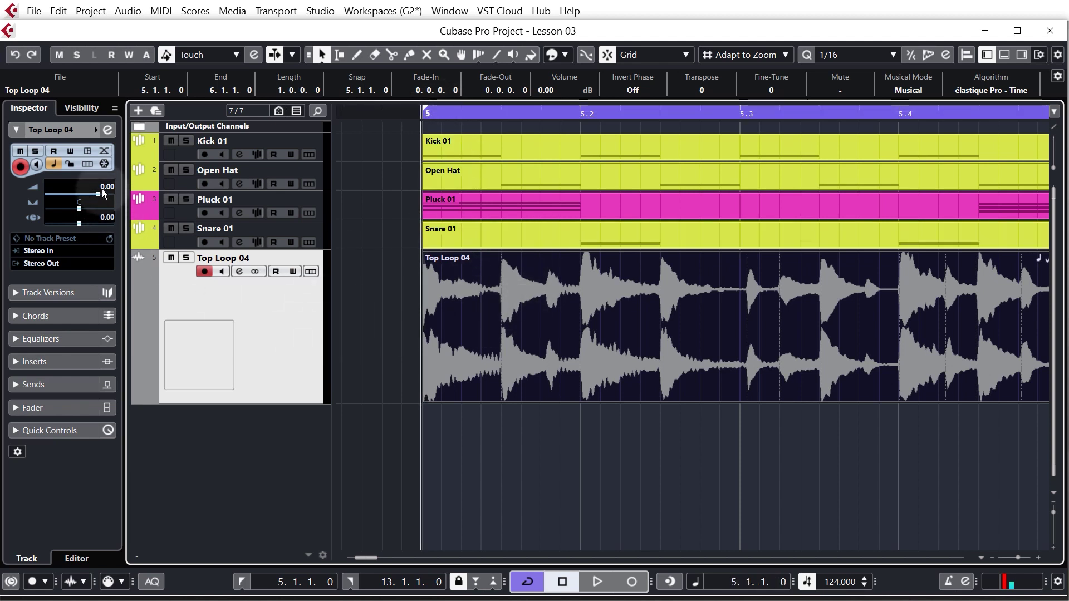
pyautogui.moveTo(104, 195); pyautogui.dragTo(81, 195)
pyautogui.press('space')
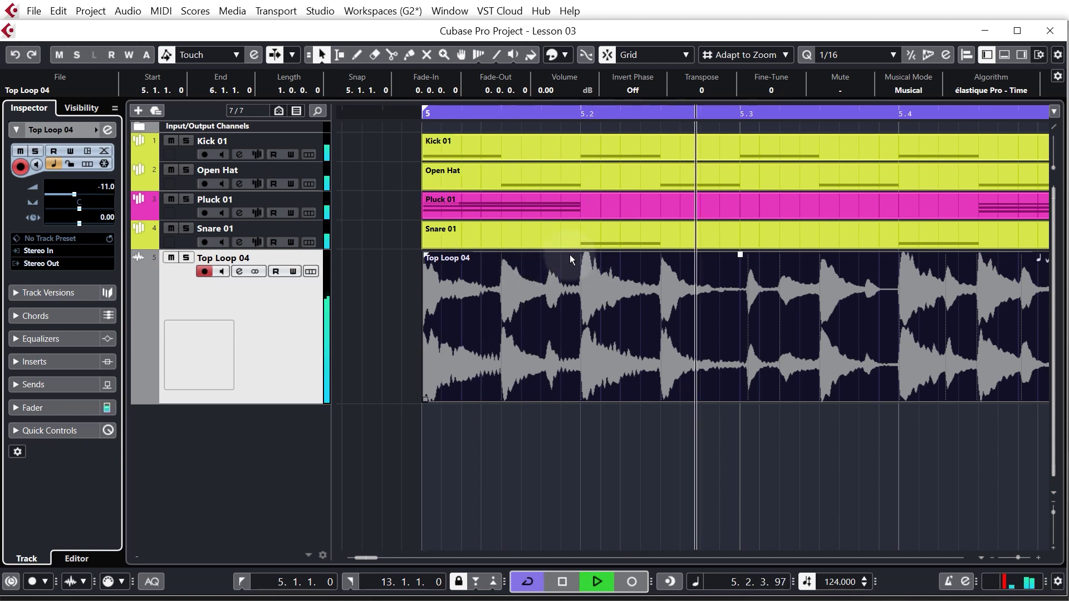
pyautogui.press('space')
pyautogui.click(431, 116)
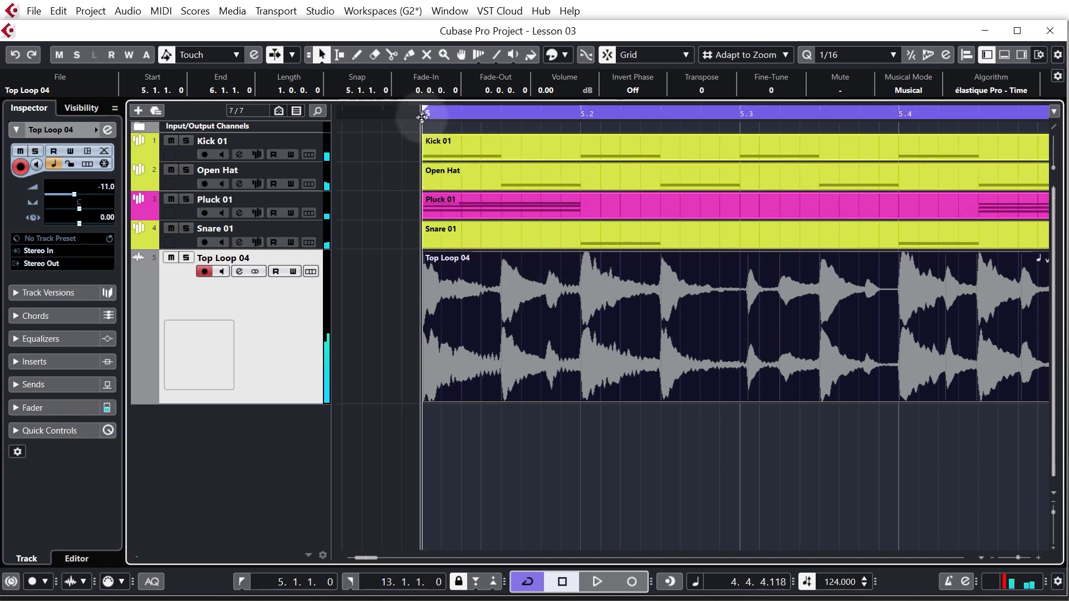
# Trim the beginning of the Top Loop 04 event so that it starts at 5.2.3.0.
pyautogui.click(544, 286)
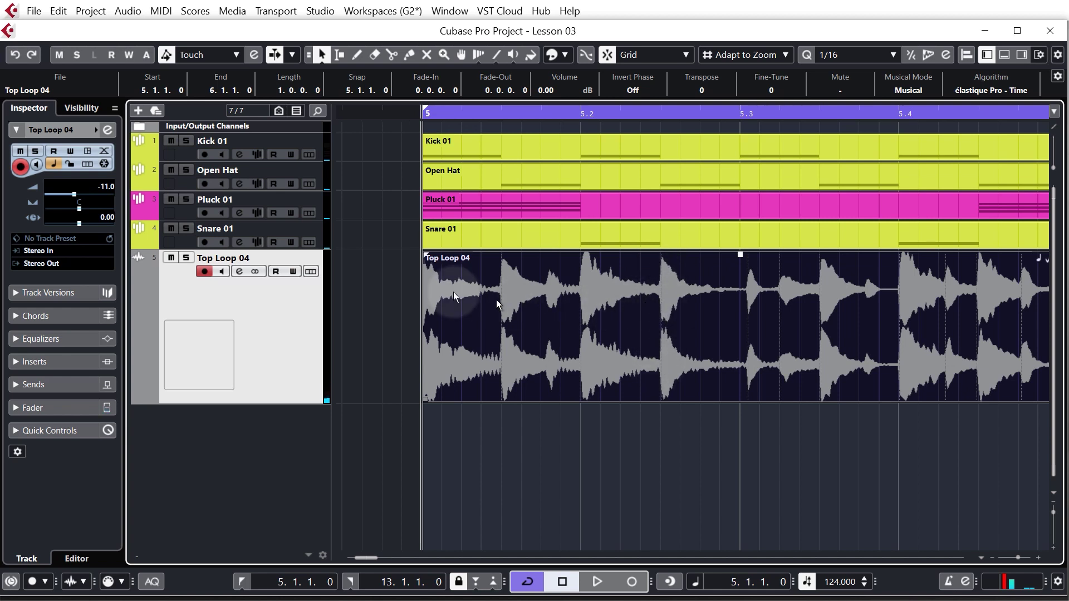
pyautogui.click(661, 115)
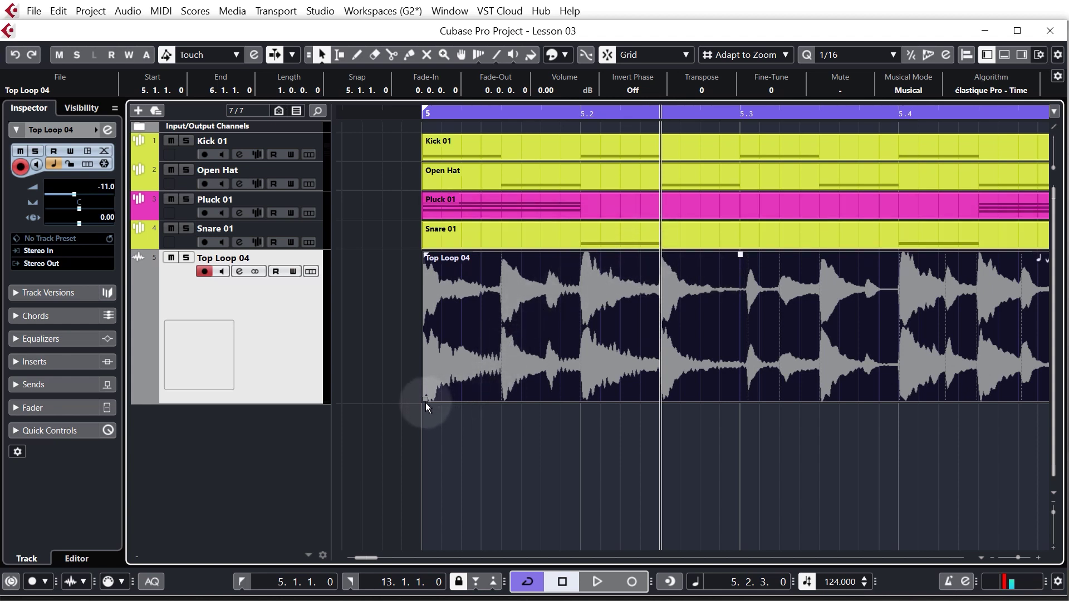
pyautogui.moveTo(425, 401); pyautogui.dragTo(668, 395)
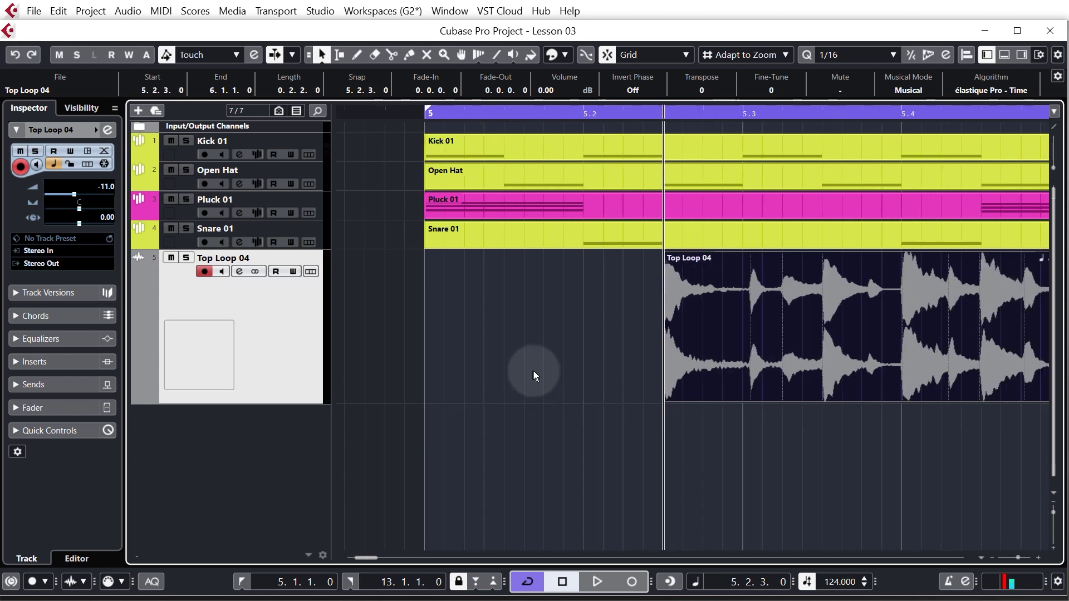
# Split the Top Loop 04 event at 5.3.1.0 and delete the part after the cut.
pyautogui.scroll(-1, 534, 371)
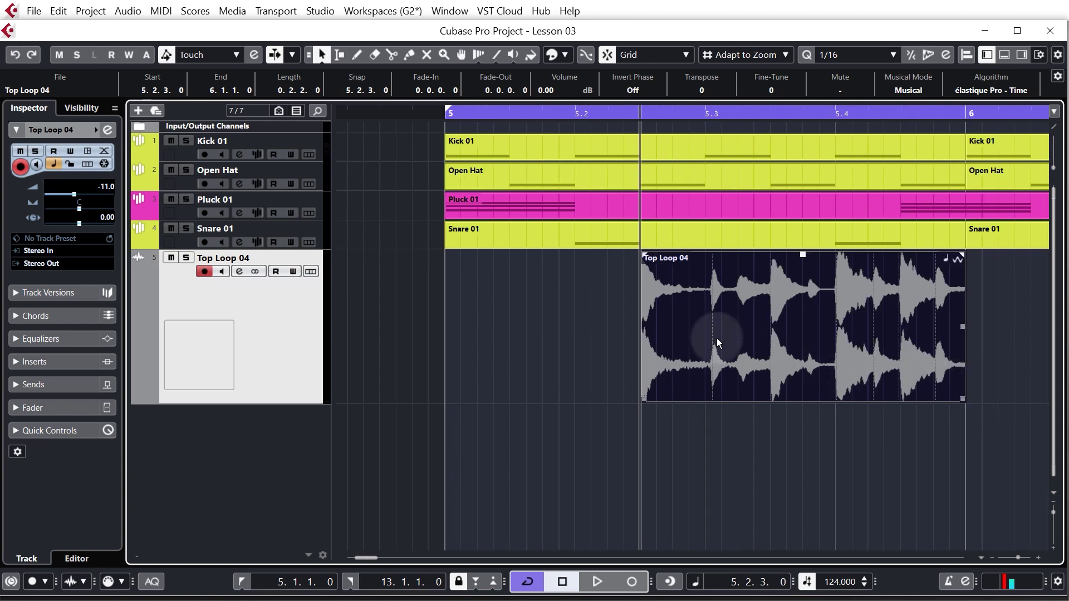
pyautogui.rightClick(684, 318)
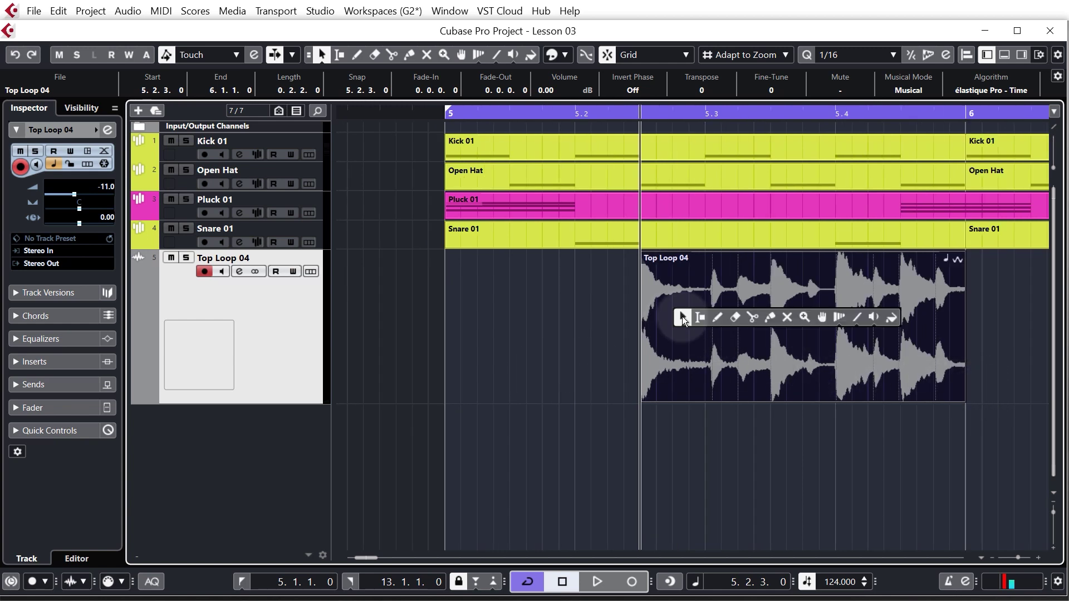
pyautogui.click(752, 318)
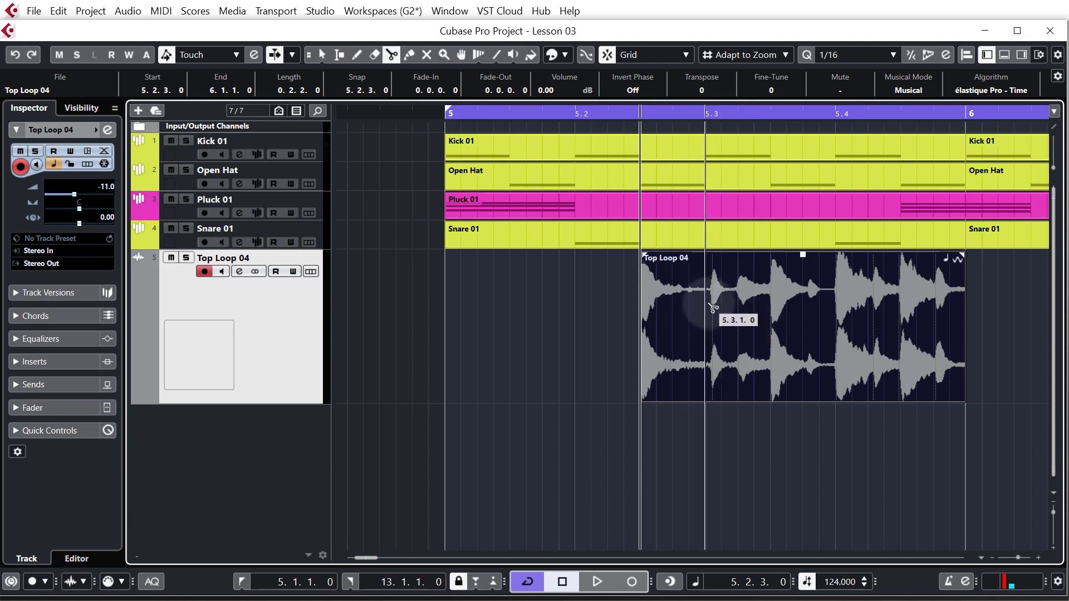
pyautogui.click(706, 307)
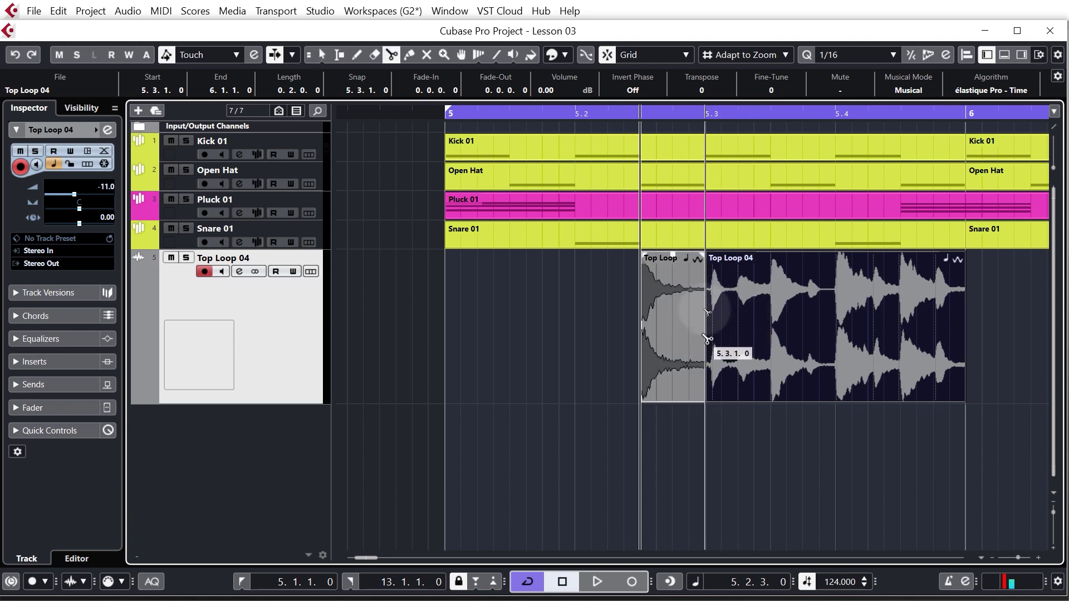
pyautogui.press('1')
pyautogui.press('Delete')
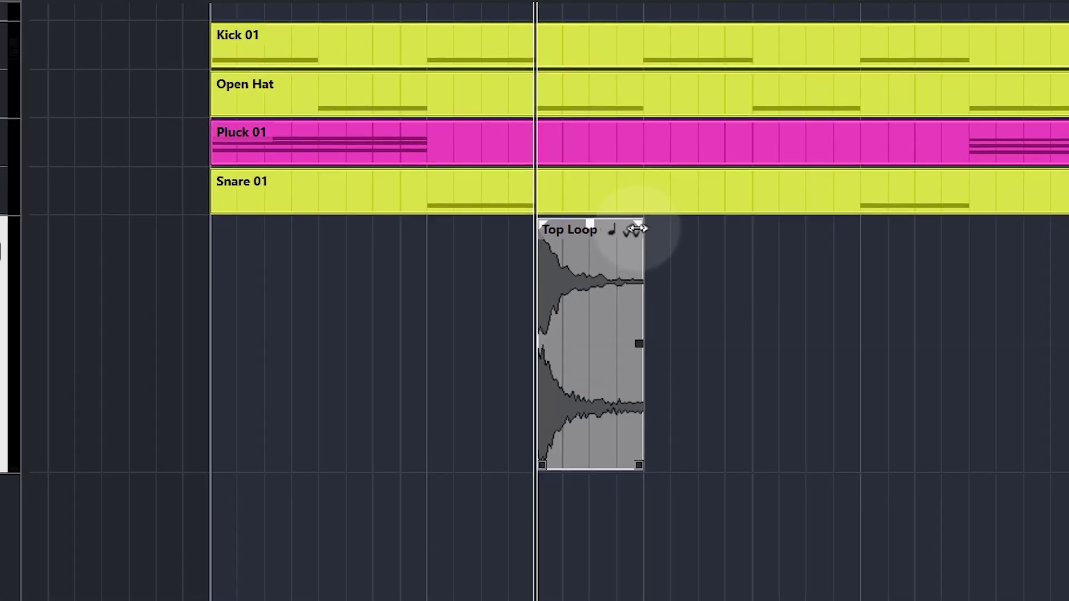
# Add a short fade-out to the end of the remaining Top Loop 04 slice.
pyautogui.moveTo(702, 262); pyautogui.dragTo(698, 257)
pyautogui.moveTo(595, 210)
pyautogui.mouseDown()
pyautogui.moveTo(466, 205)
pyautogui.moveTo(582, 212)
pyautogui.mouseUp()
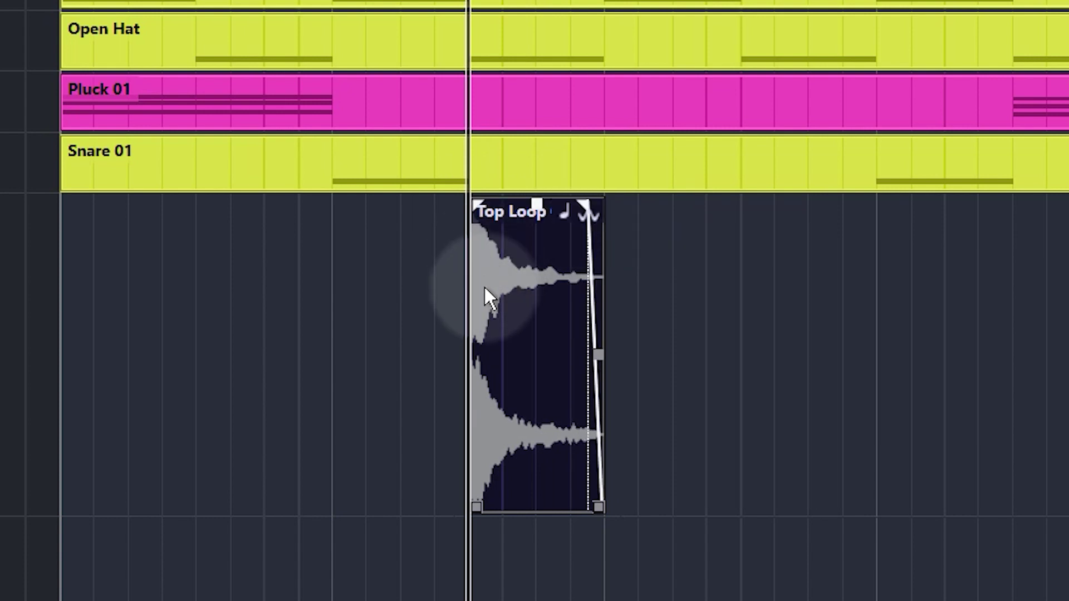
# Repeat the faded Top Loop 04 slice once per beat on the off-beats, from 5.1.3.0 to the end of bar 12.
pyautogui.click(586, 212)
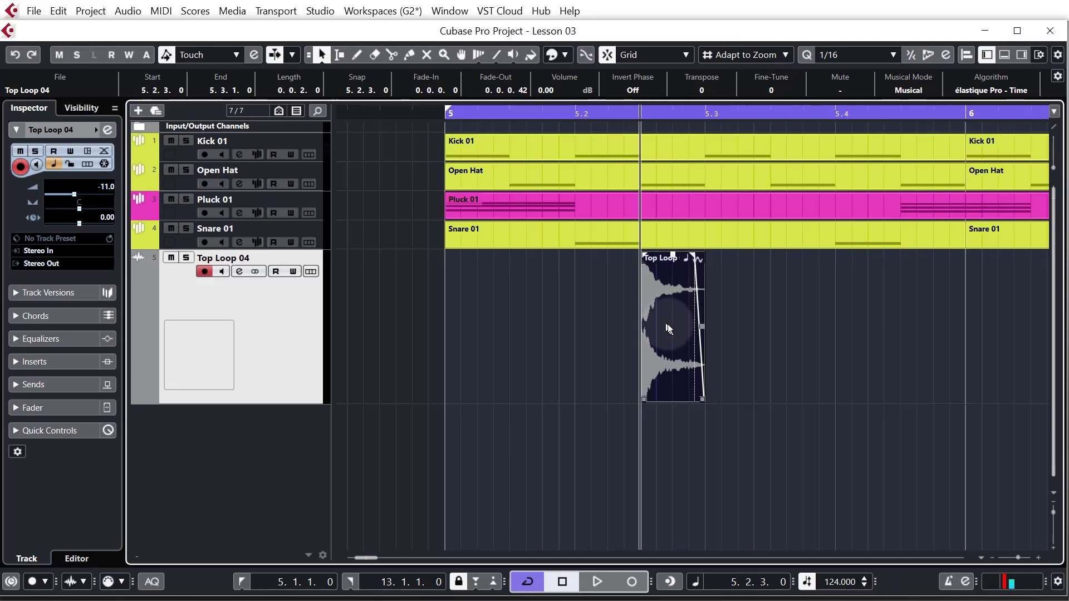
pyautogui.scroll(-3, 440, 361)
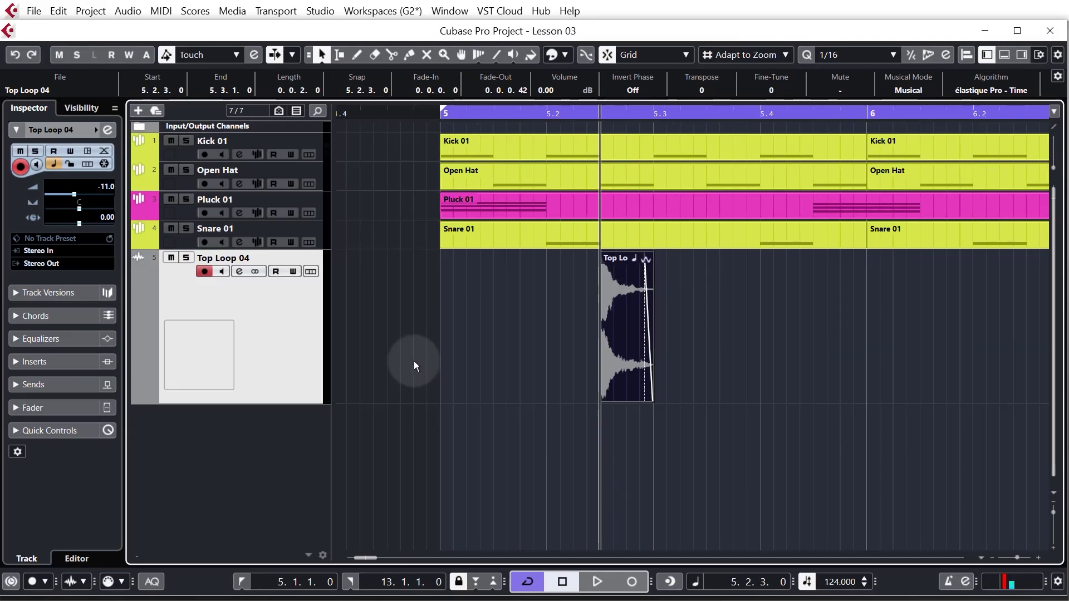
pyautogui.moveTo(585, 323); pyautogui.dragTo(757, 347)
pyautogui.click(478, 114)
pyautogui.click(875, 410)
pyautogui.moveTo(875, 410)
pyautogui.mouseDown()
pyautogui.moveTo(472, 313)
pyautogui.moveTo(477, 358)
pyautogui.moveTo(576, 343)
pyautogui.mouseUp()
pyautogui.press('g')
pyautogui.press('g')
pyautogui.moveTo(737, 429)
pyautogui.mouseDown()
pyautogui.moveTo(422, 365)
pyautogui.moveTo(646, 368)
pyautogui.moveTo(700, 355)
pyautogui.mouseUp()
pyautogui.moveTo(976, 428)
pyautogui.mouseDown()
pyautogui.moveTo(432, 349)
pyautogui.moveTo(535, 363)
pyautogui.moveTo(966, 357)
pyautogui.mouseUp()
pyautogui.press('g')
pyautogui.press('g')
# Mute the Open Hat track and play the arrangement from bar 5 with the repeated Top Loop 04 slices.
pyautogui.click(405, 126)
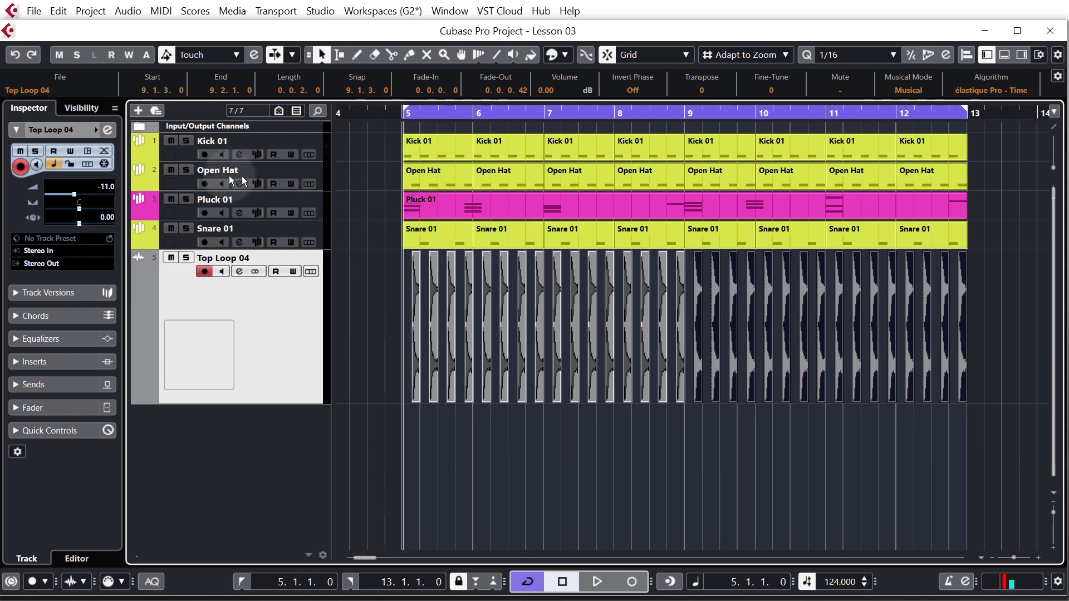
pyautogui.click(172, 169)
pyautogui.press('space')
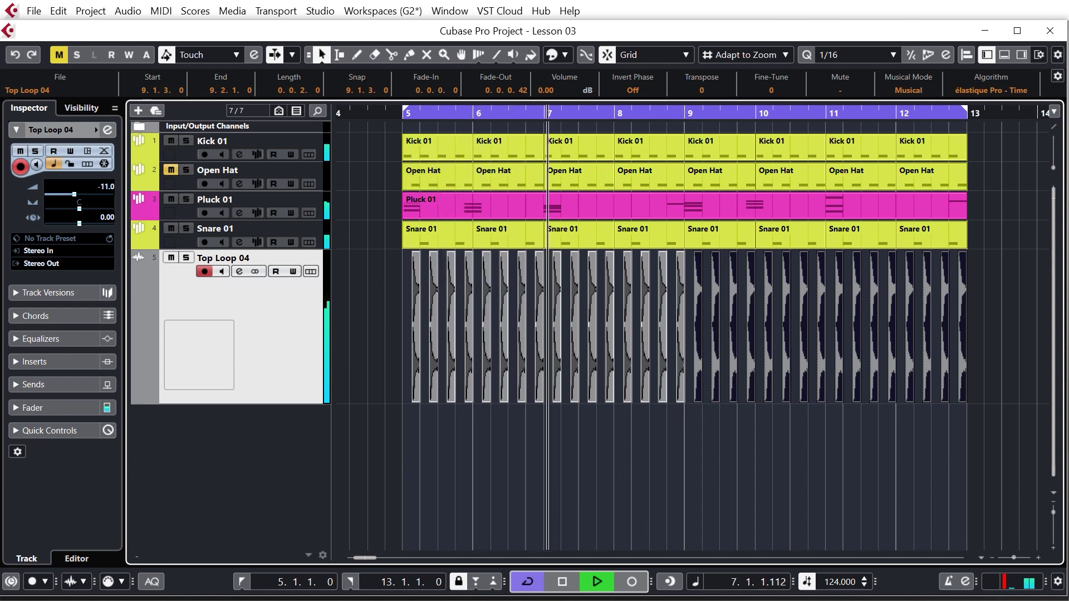
pyautogui.press('space')
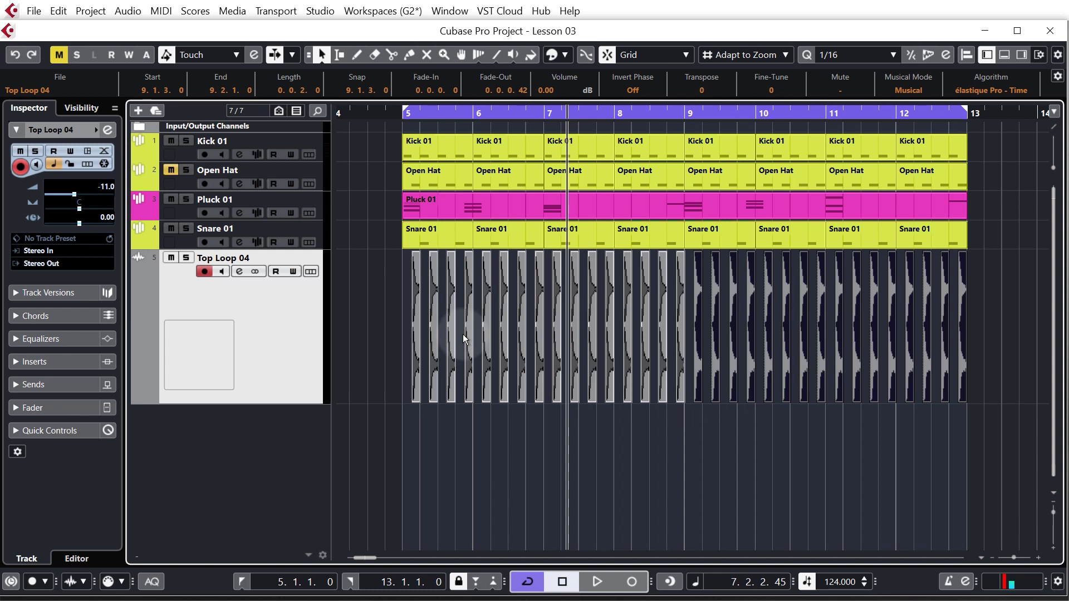
# Show the Snare 01 track's sample in Sampler Control and audition it at several different pitches.
pyautogui.click(422, 175)
pyautogui.click(423, 235)
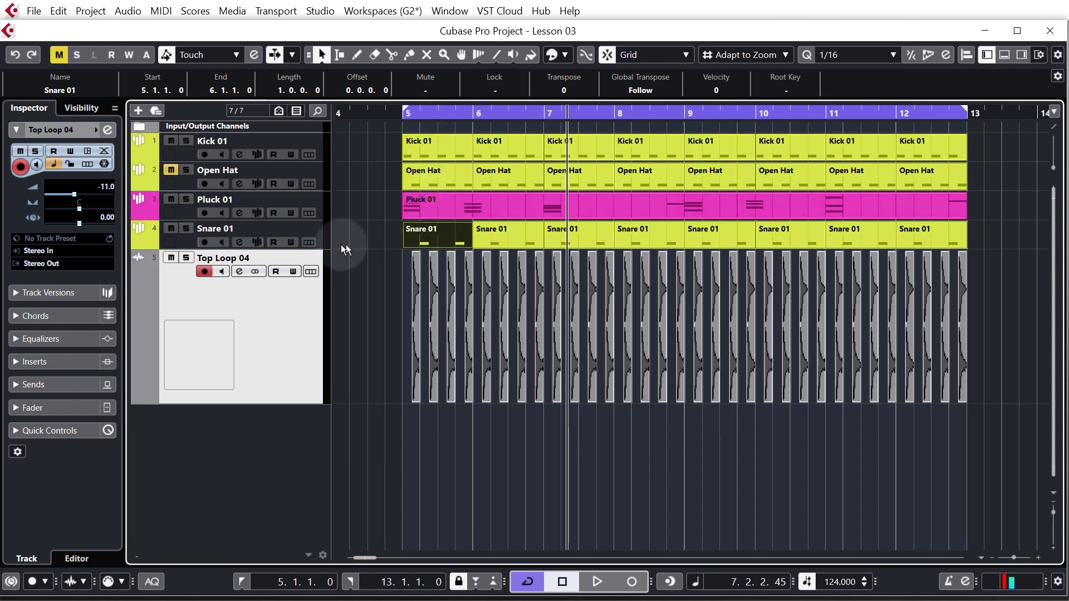
pyautogui.click(312, 230)
pyautogui.click(328, 228)
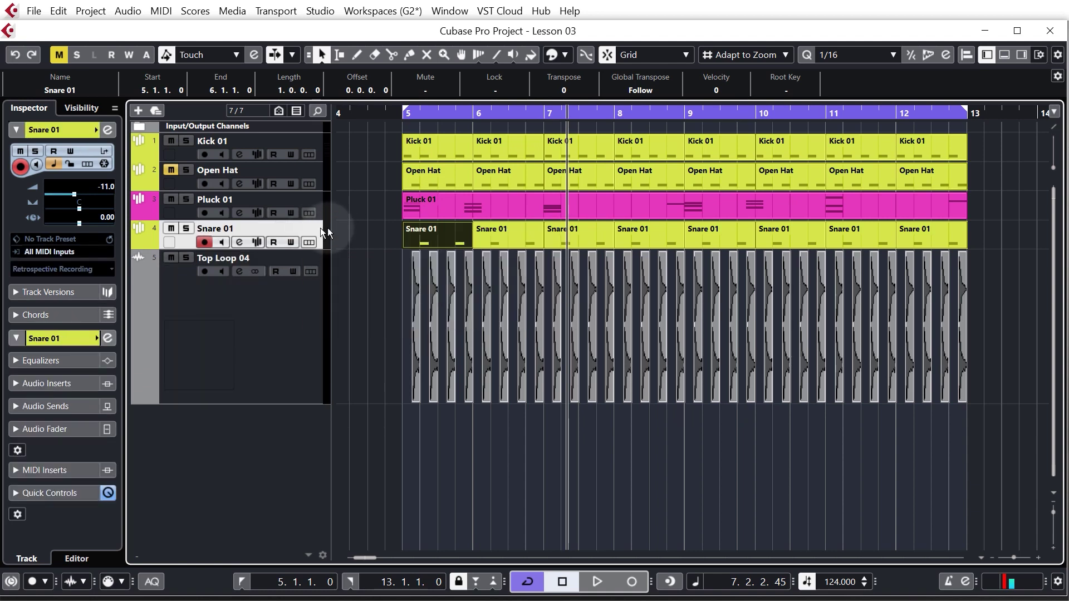
pyautogui.click(1005, 56)
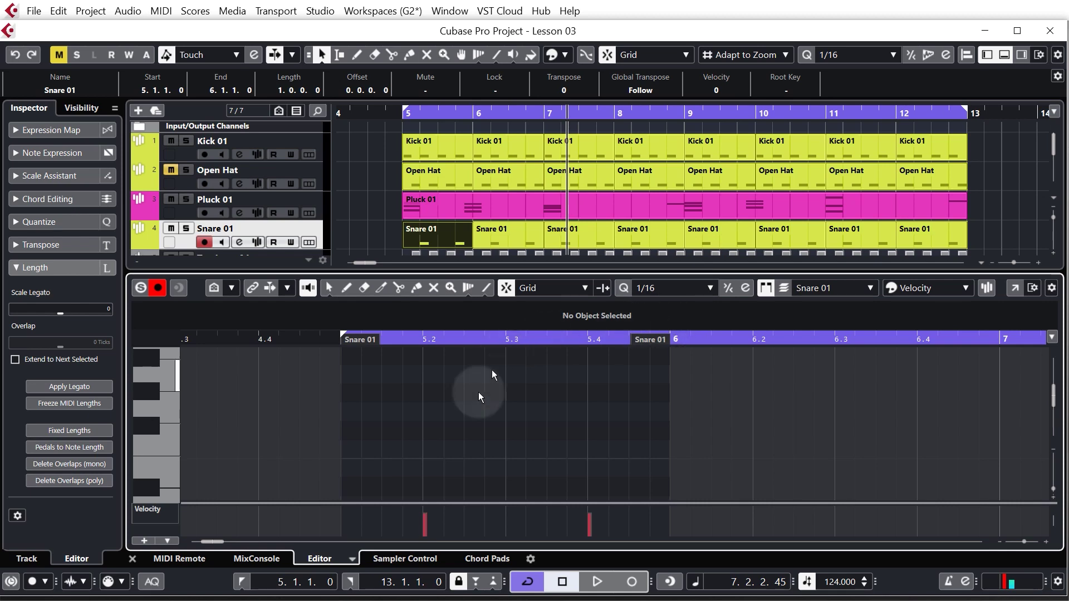
pyautogui.click(406, 560)
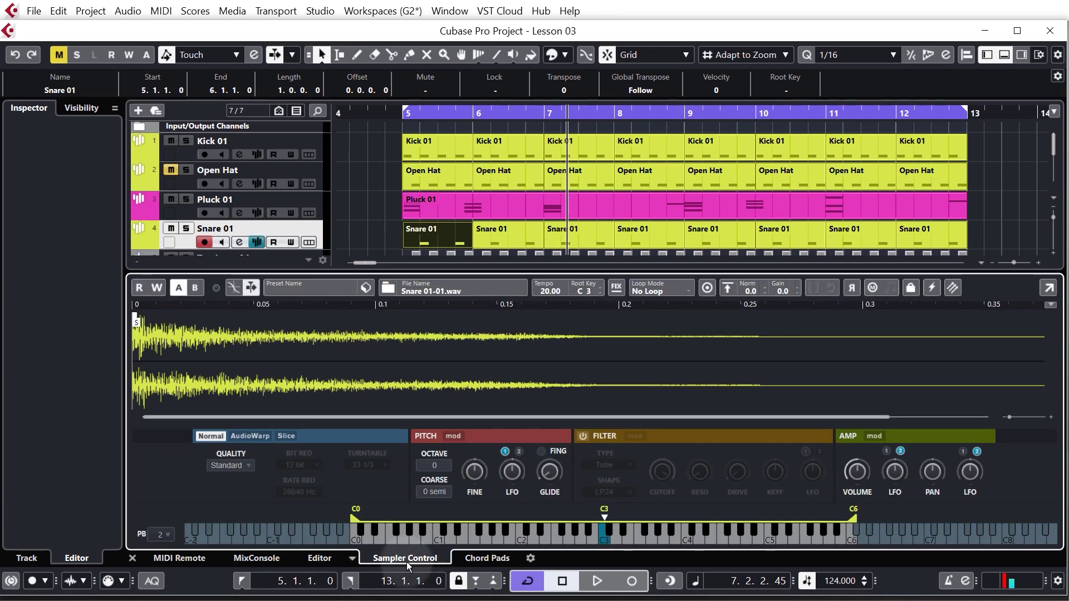
pyautogui.click(526, 542)
pyautogui.click(797, 537)
pyautogui.click(614, 546)
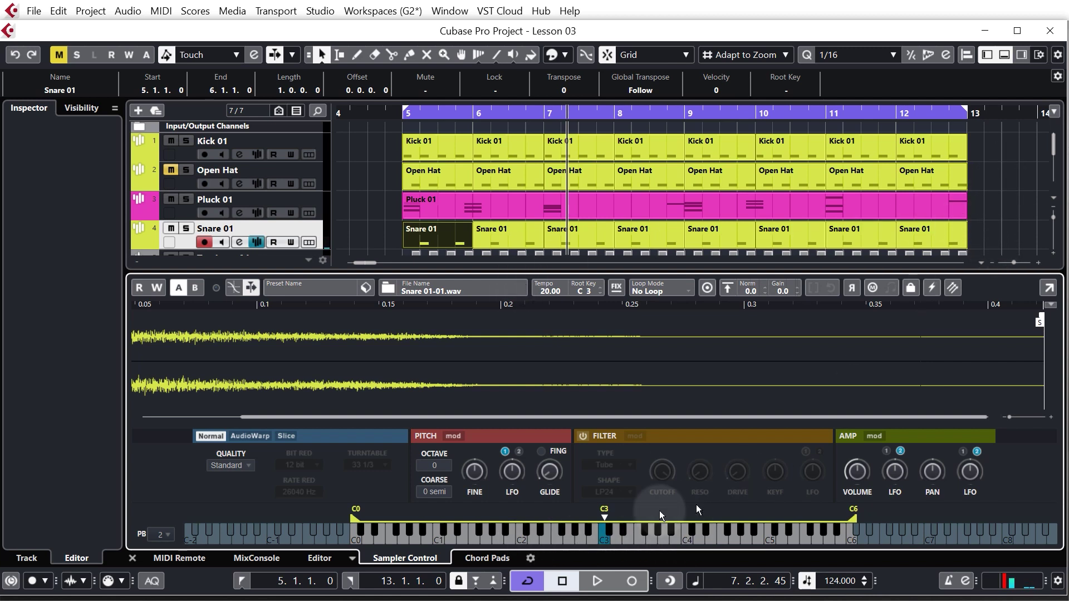
pyautogui.click(569, 542)
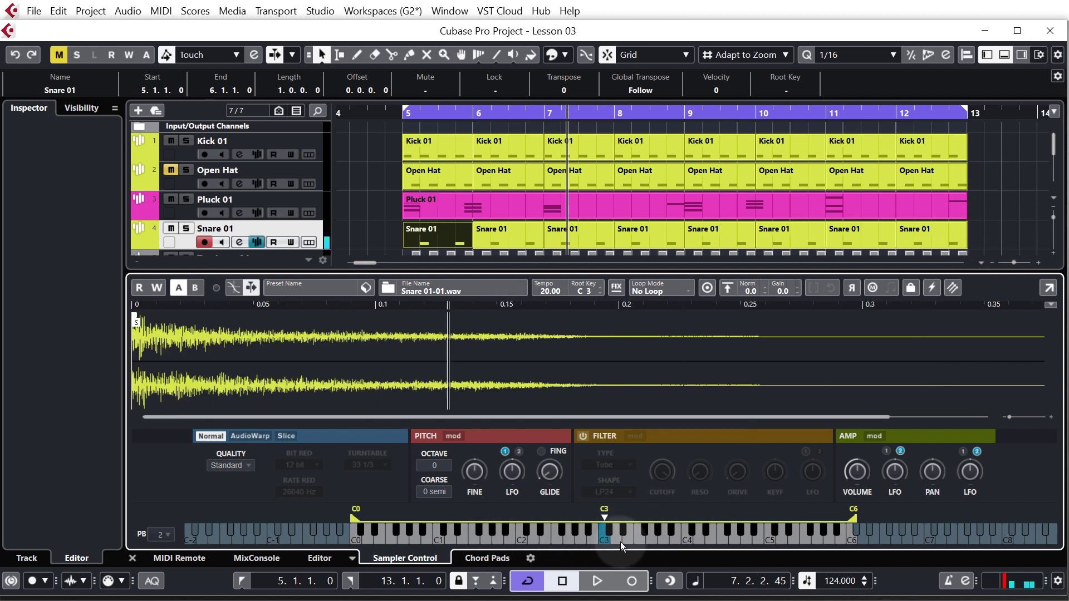
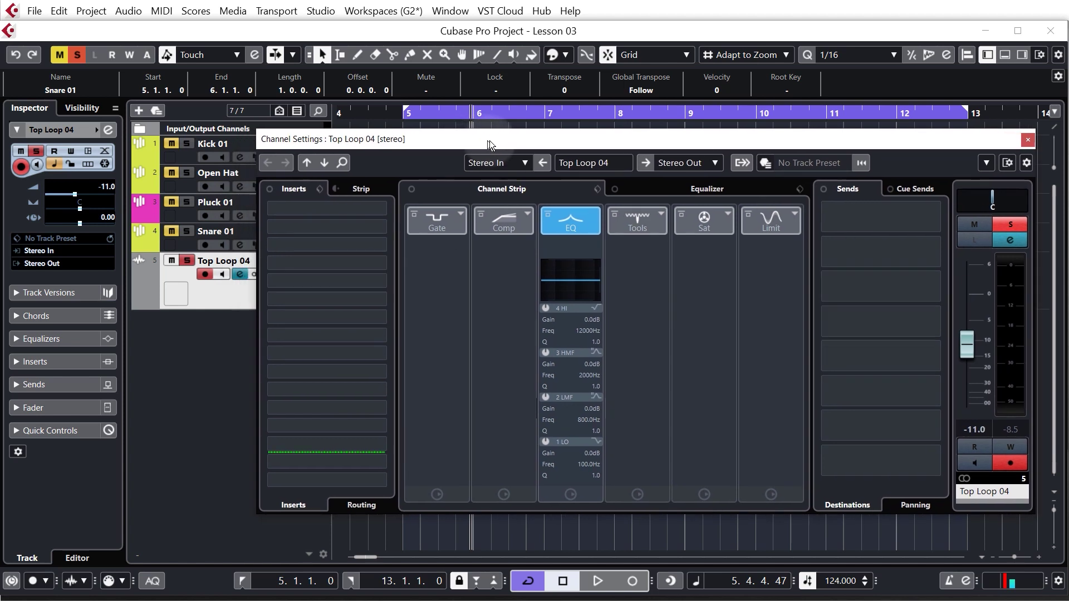
# Show the Top Loop 04 channel's equalizer and play the soloed track to examine its frequency spectrum.
pyautogui.click(706, 192)
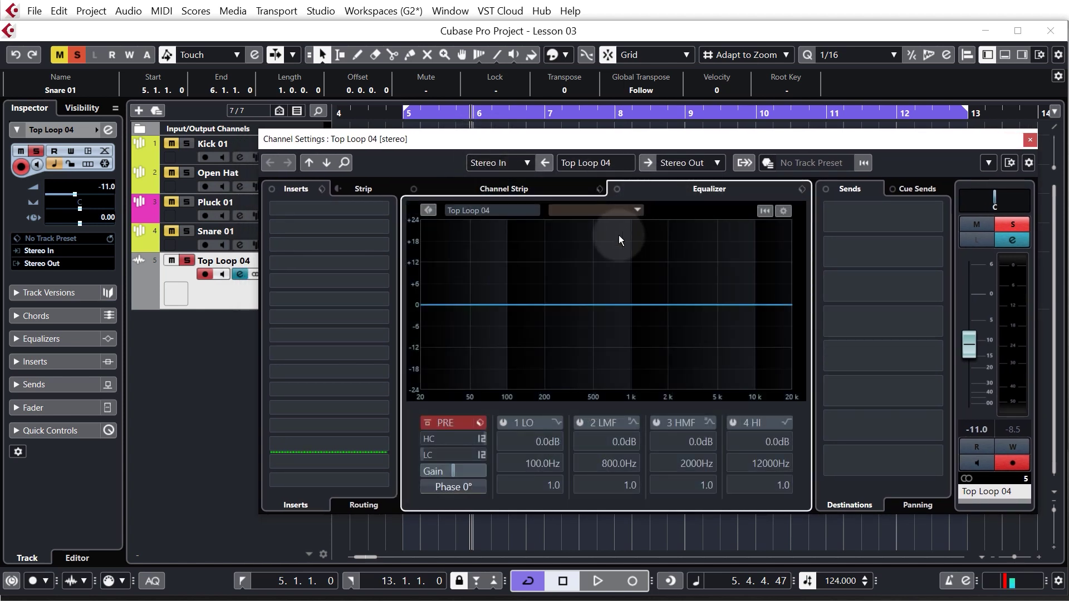
pyautogui.press('space')
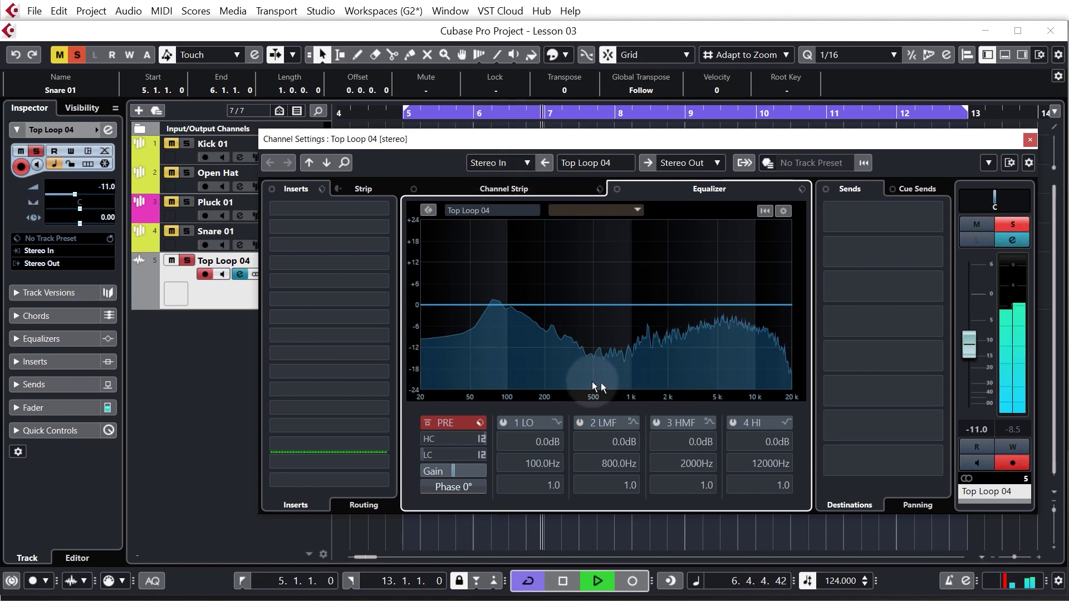
pyautogui.press('space')
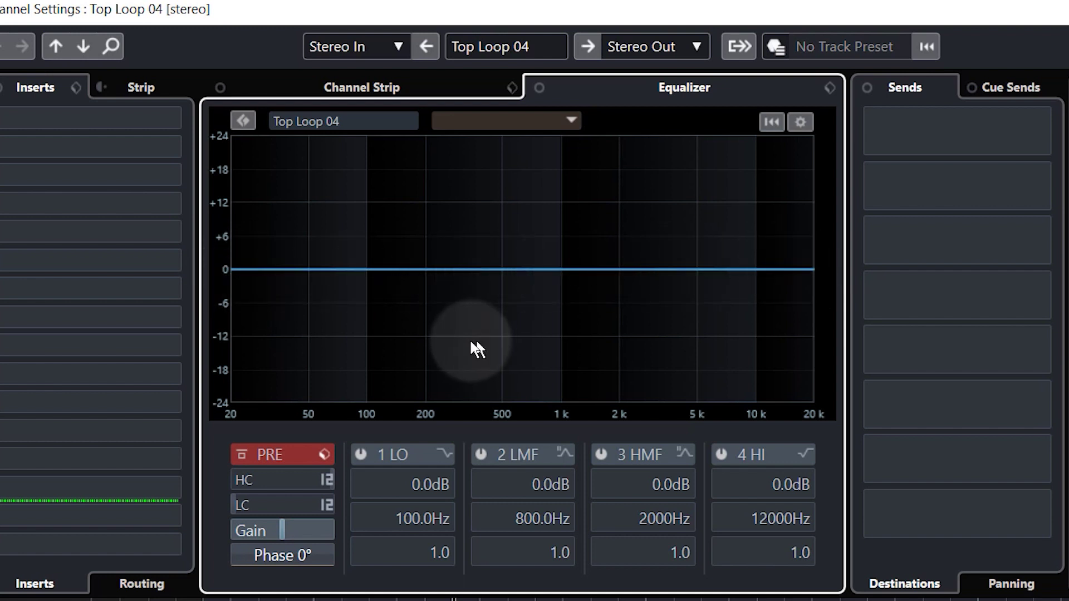
pyautogui.press('space')
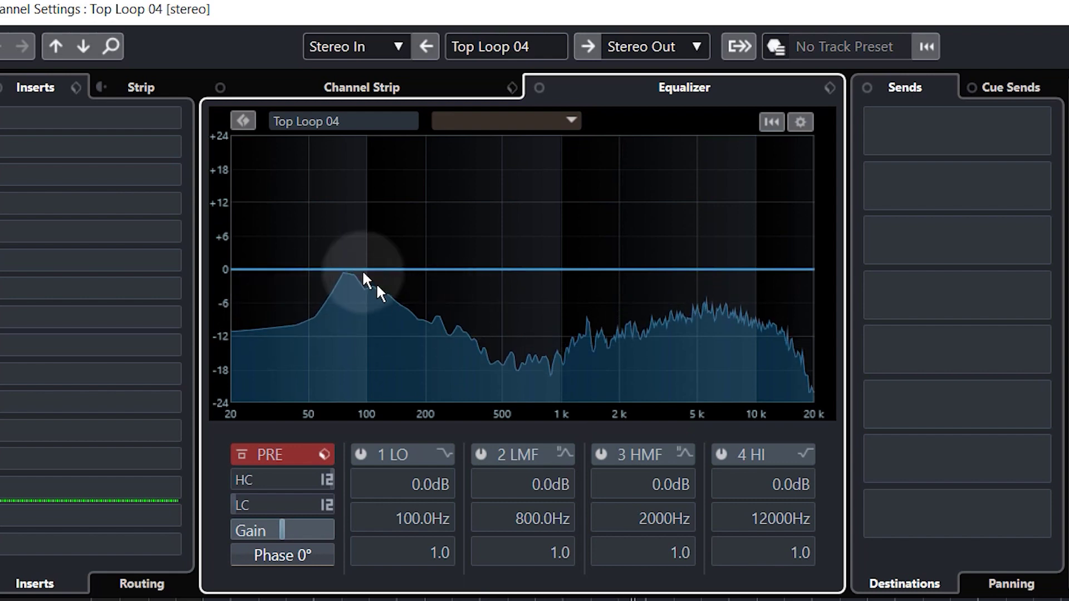
# Set the Top Loop 04 low-cut filter to 48 dB/Oct and raise its frequency to roll off below about 250 Hz.
pyautogui.moveTo(249, 506)
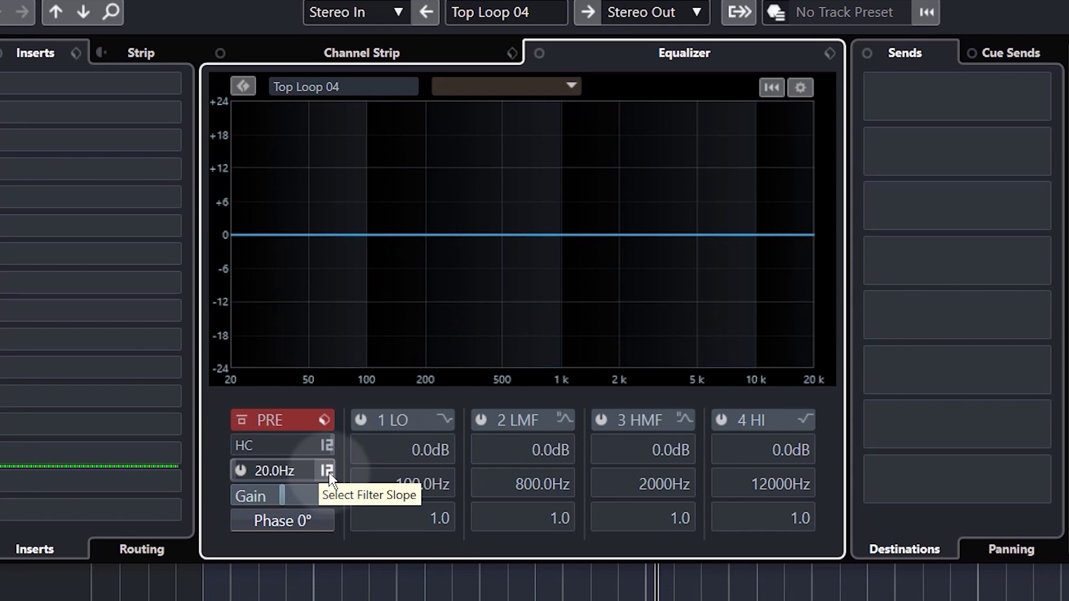
pyautogui.click(328, 467)
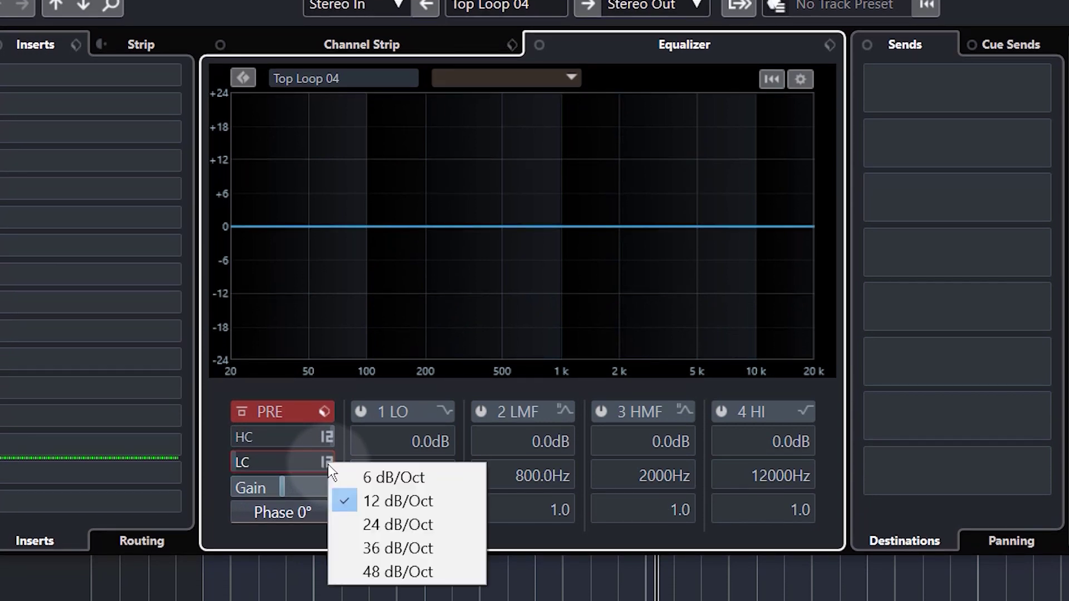
pyautogui.click(383, 573)
pyautogui.moveTo(290, 463)
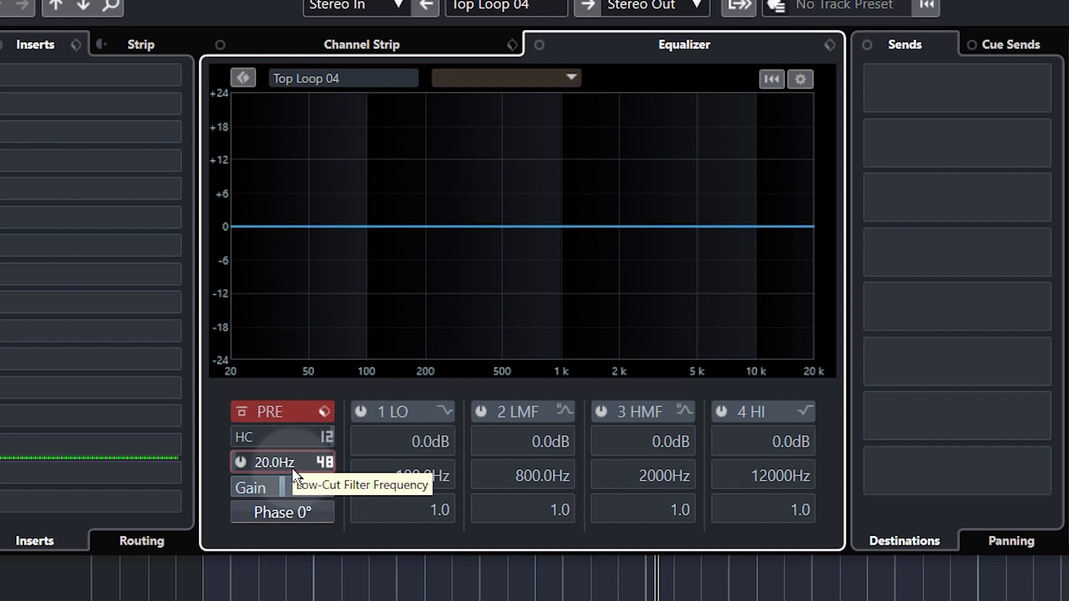
pyautogui.click(291, 464)
pyautogui.moveTo(293, 463); pyautogui.dragTo(287, 310)
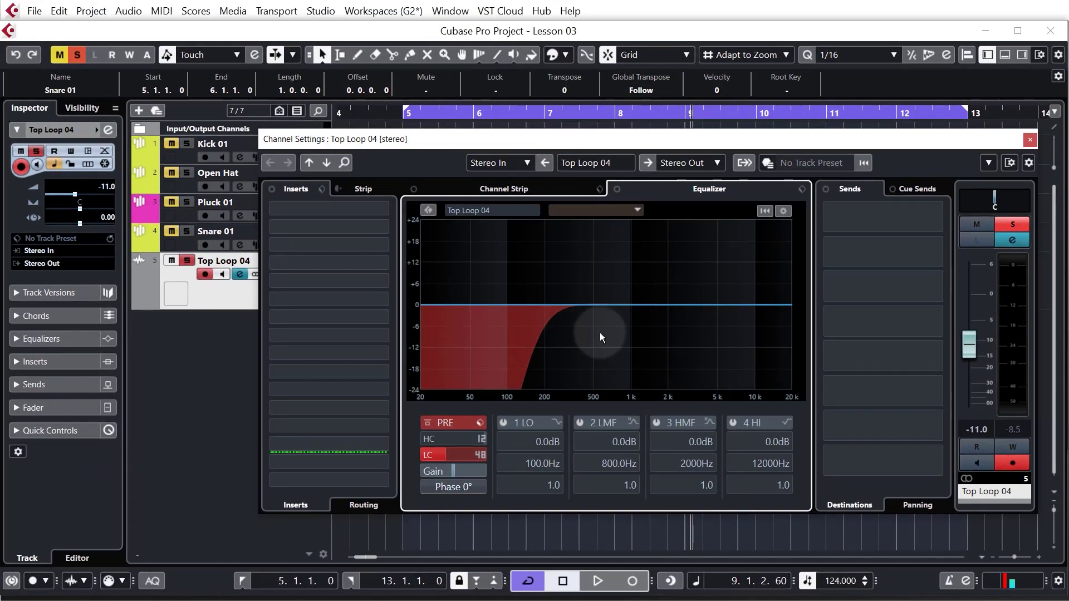
# Raise the Top Loop 04 low-cut frequency during playback so that it rolls off below about 1 kHz.
pyautogui.press('space')
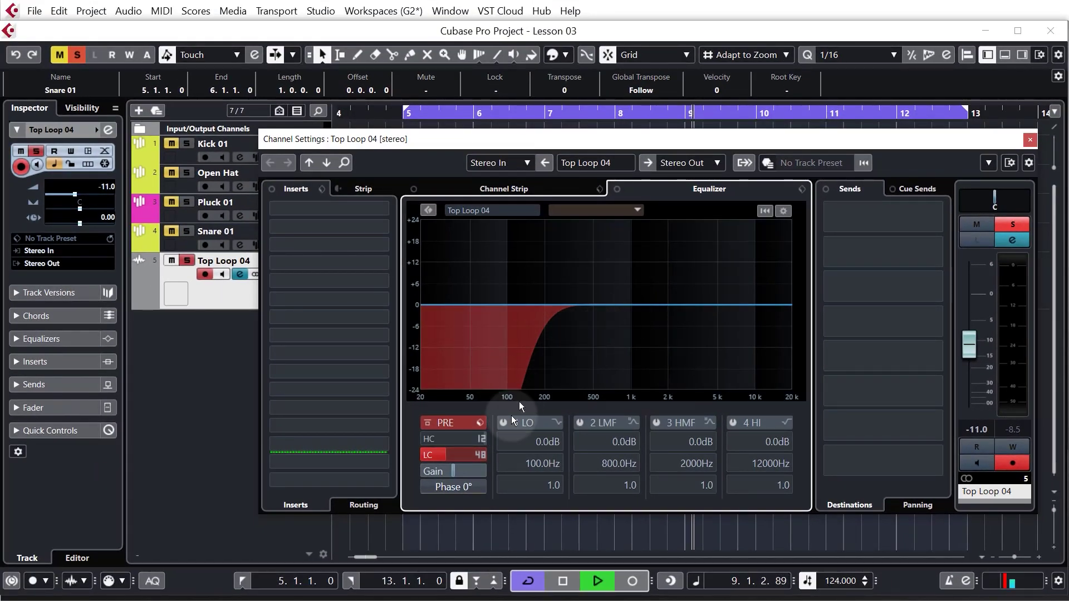
pyautogui.moveTo(466, 453); pyautogui.dragTo(461, 413)
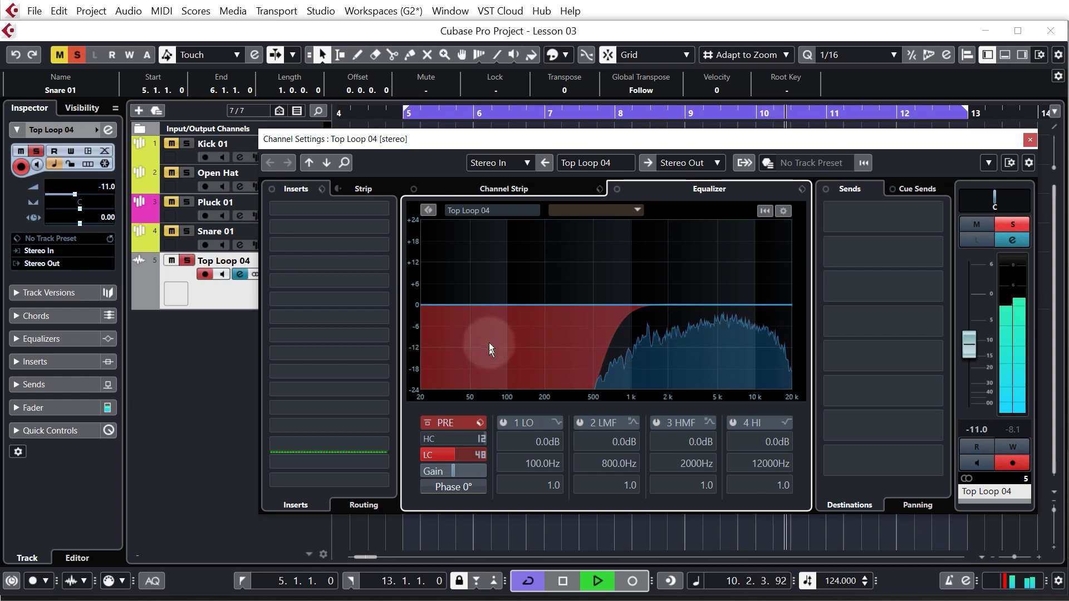
pyautogui.press('space')
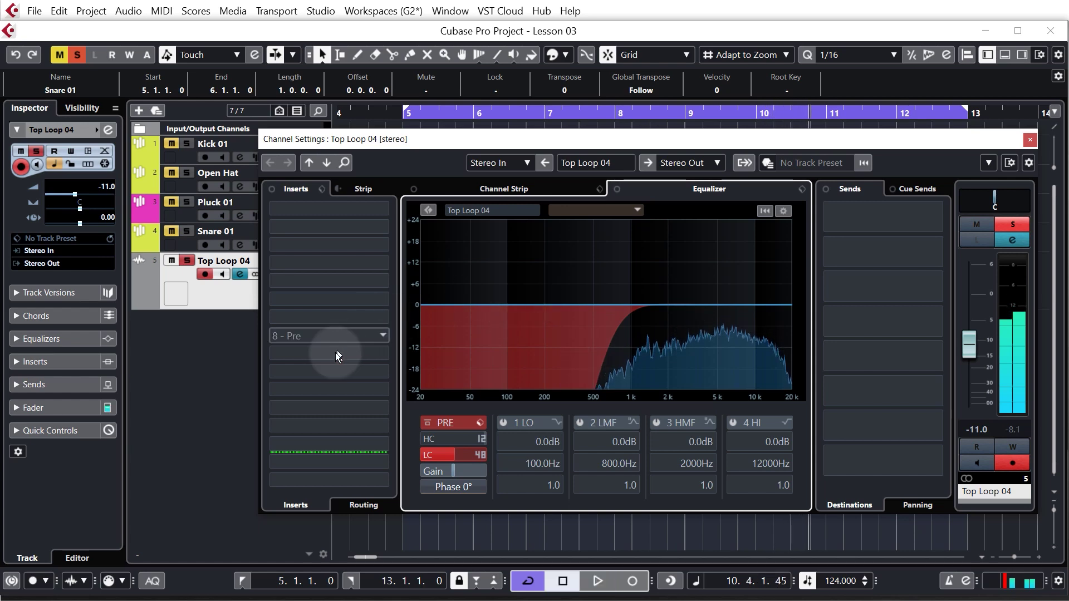
# Unsolo Top Loop 04, close its channel settings and play the arrangement from bar 5.
pyautogui.click(1012, 225)
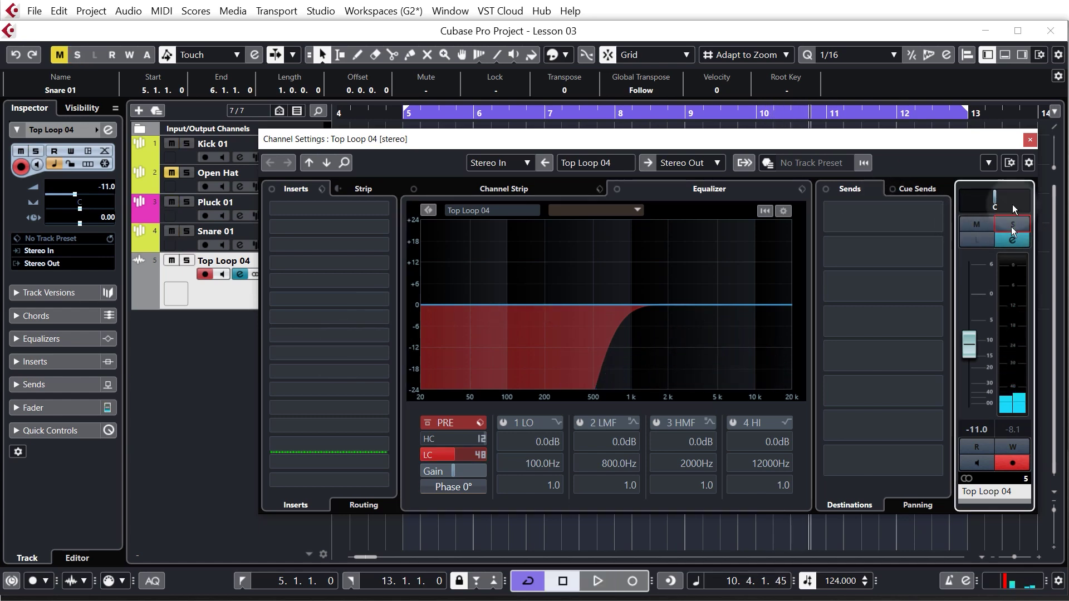
pyautogui.click(1030, 142)
pyautogui.click(402, 115)
pyautogui.press('space')
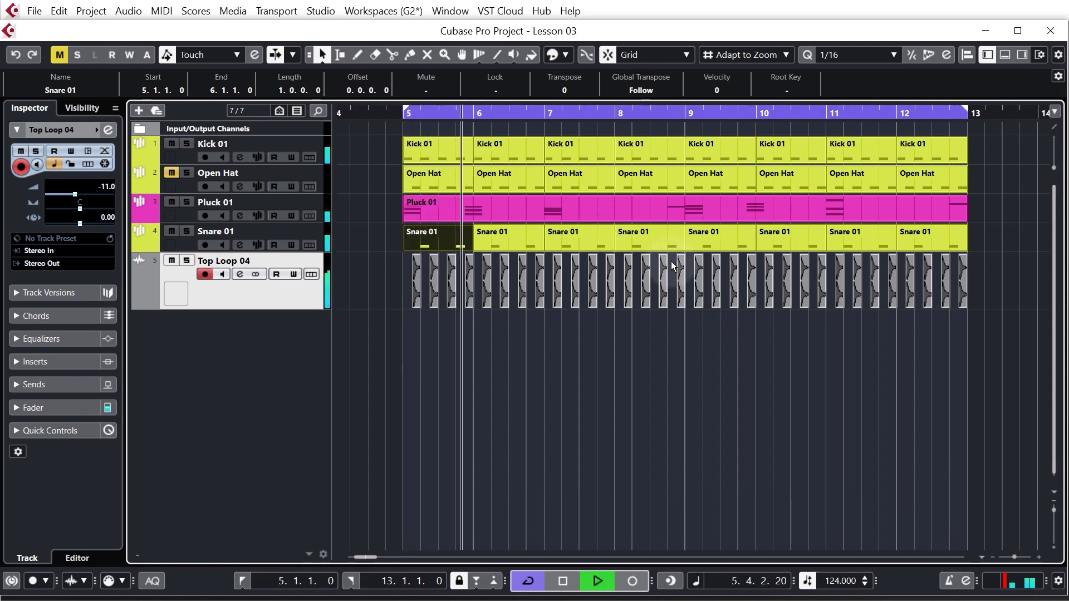
pyautogui.press('space')
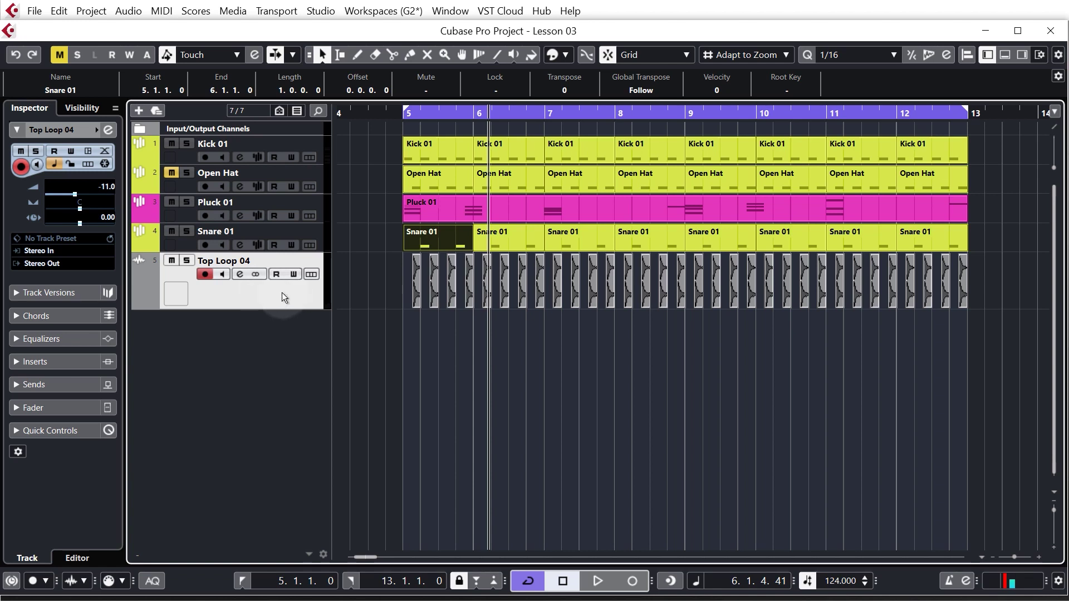
# Colour the Top Loop 04 track yellow like the other drum tracks and rename it Closed Hat.
pyautogui.click(177, 295)
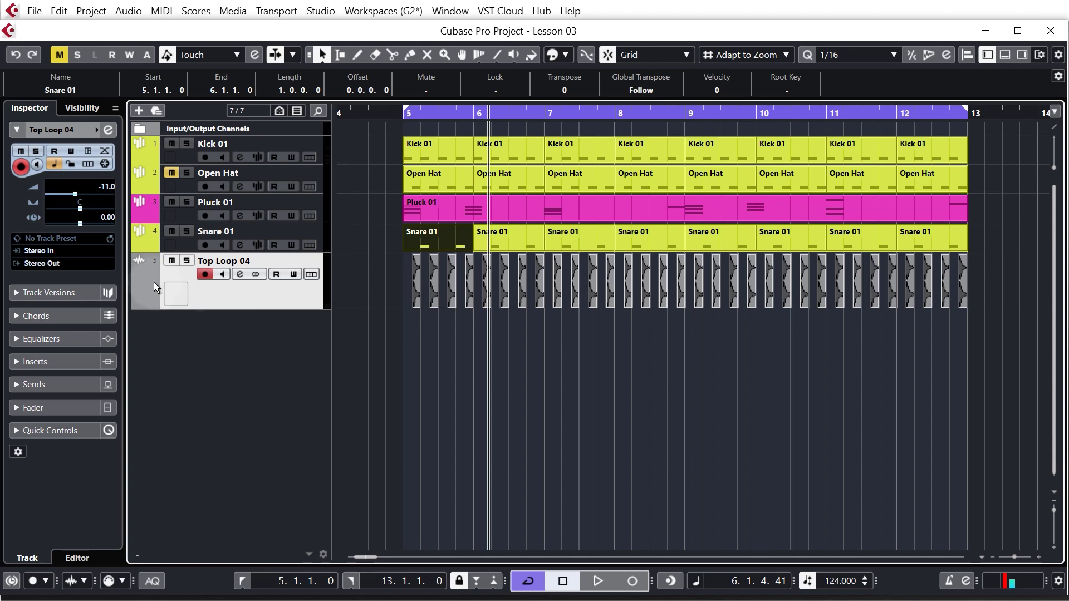
pyautogui.click(152, 281)
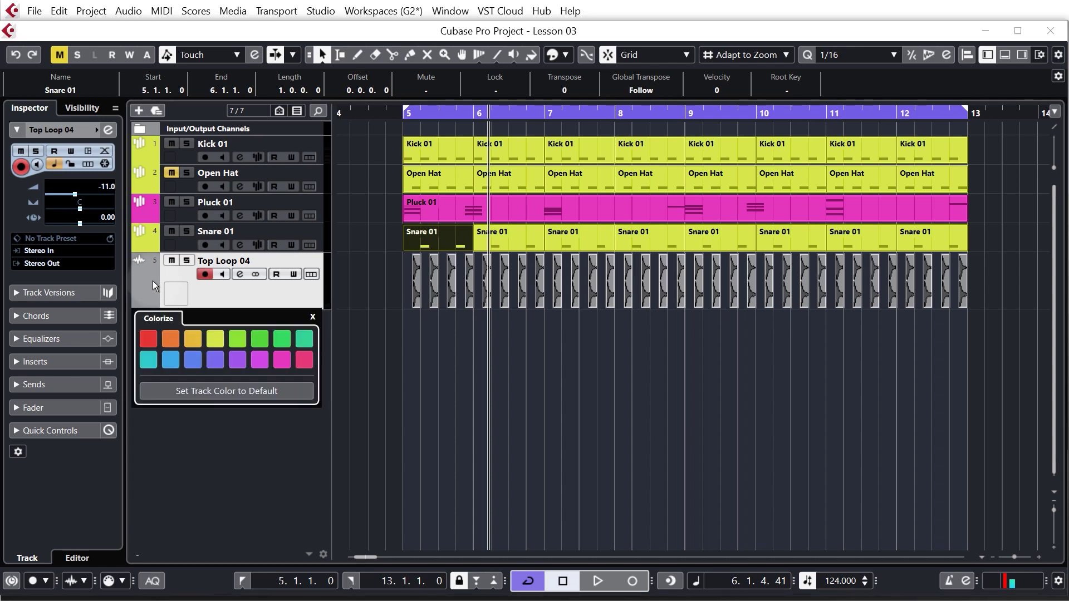
pyautogui.click(216, 339)
pyautogui.doubleClick(252, 262)
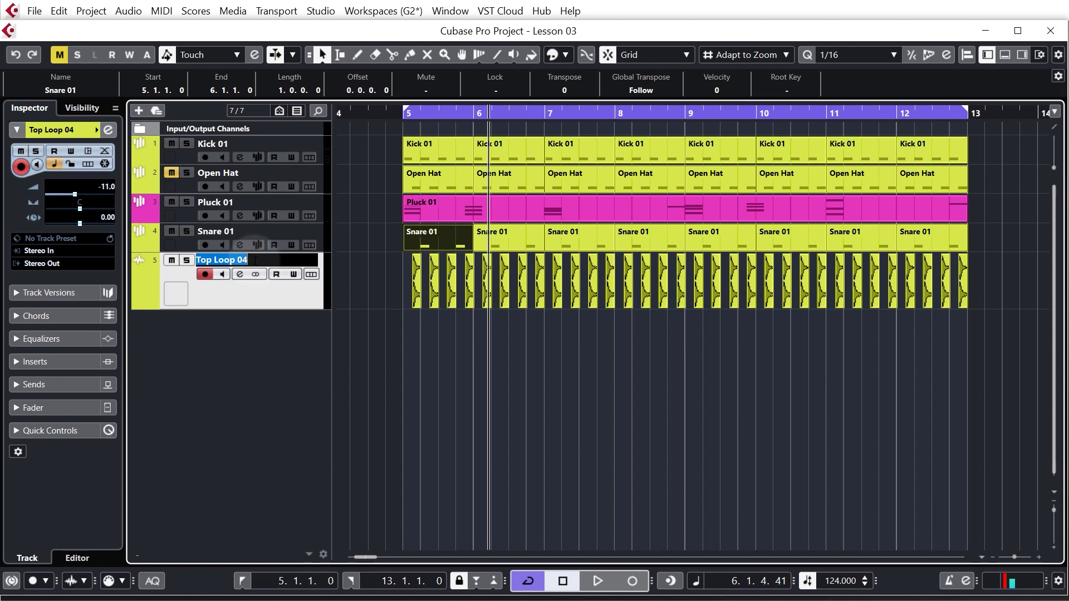
pyautogui.press('Return')
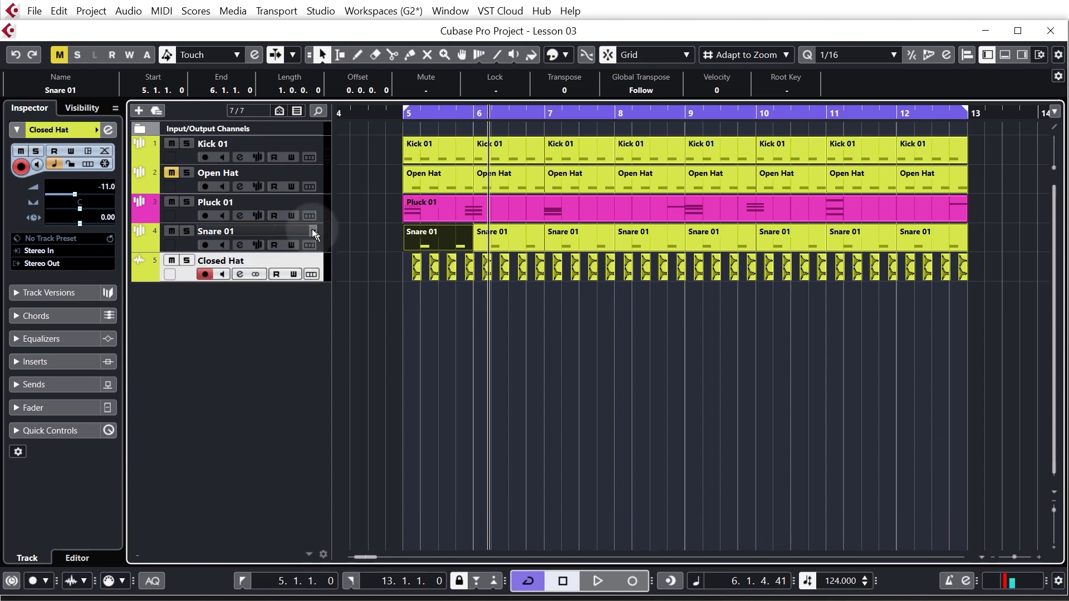
# Move the Pluck 01 track below the Closed Hat track so that the drum tracks sit together.
pyautogui.moveTo(321, 202); pyautogui.dragTo(321, 273)
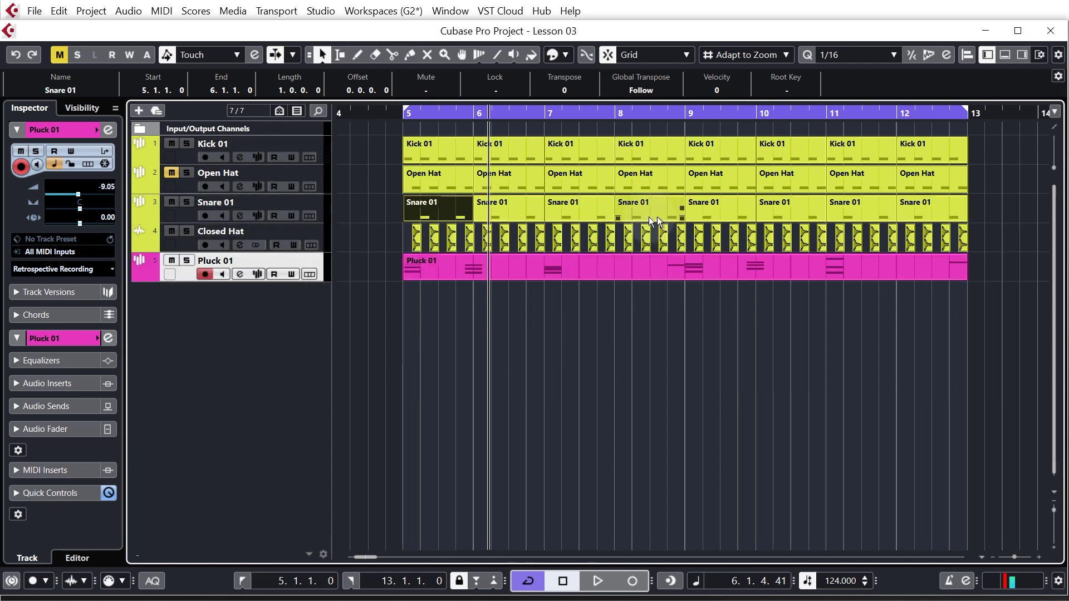
pyautogui.click(407, 270)
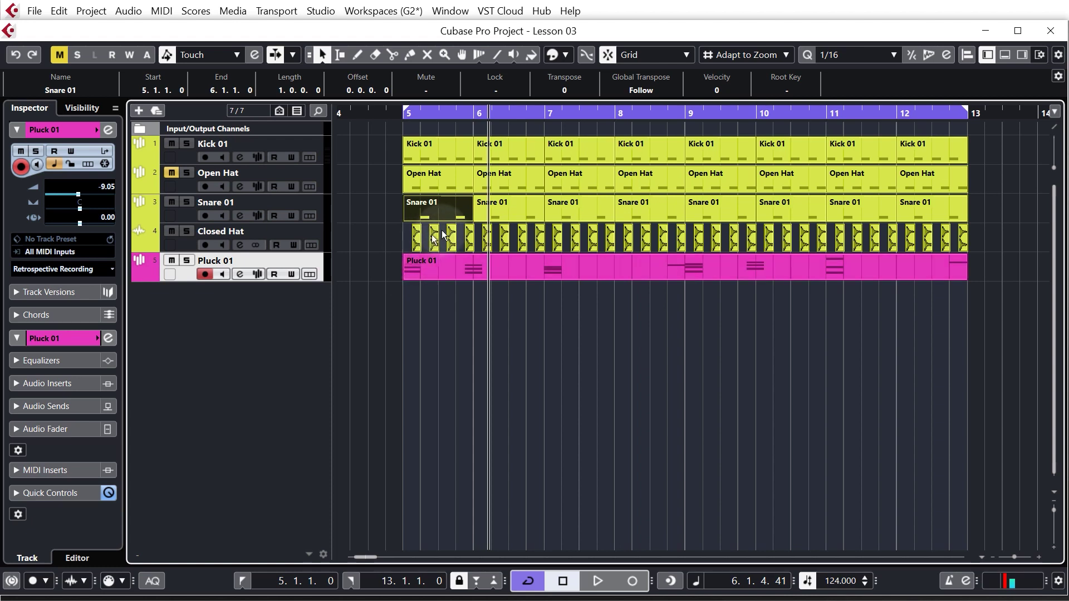
# Preview the Top Loop 32 audio file from the Workfiles Audio folder in the media browser.
pyautogui.click(1023, 56)
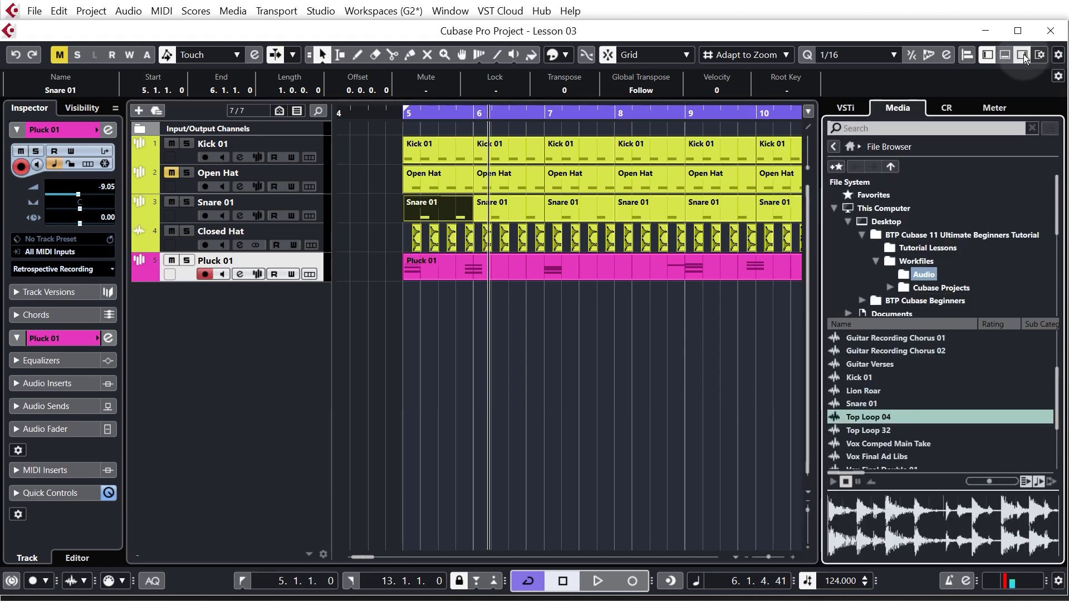
pyautogui.click(872, 432)
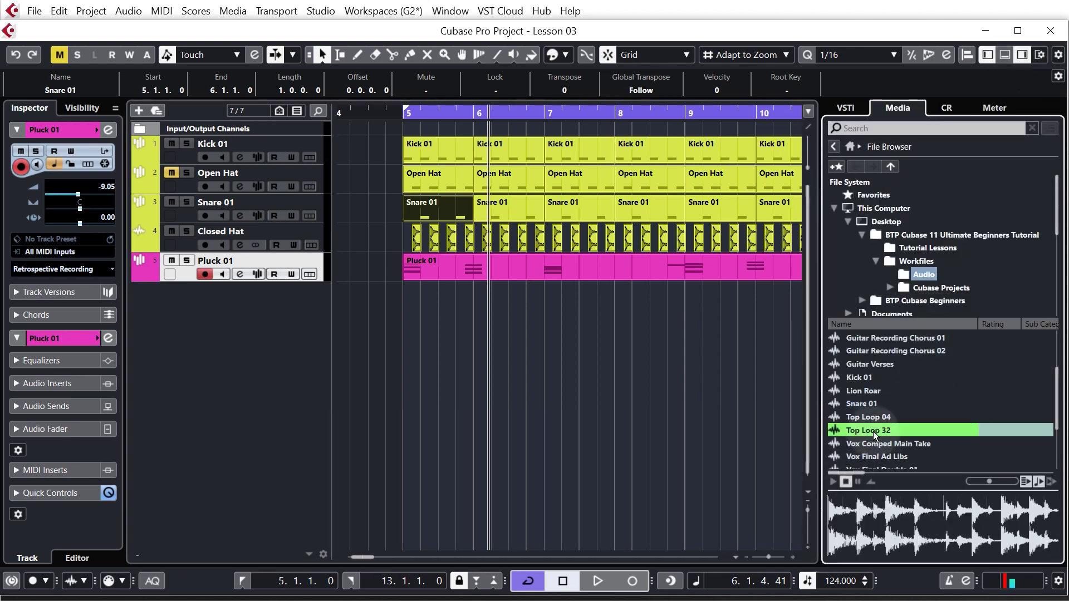
pyautogui.click(845, 483)
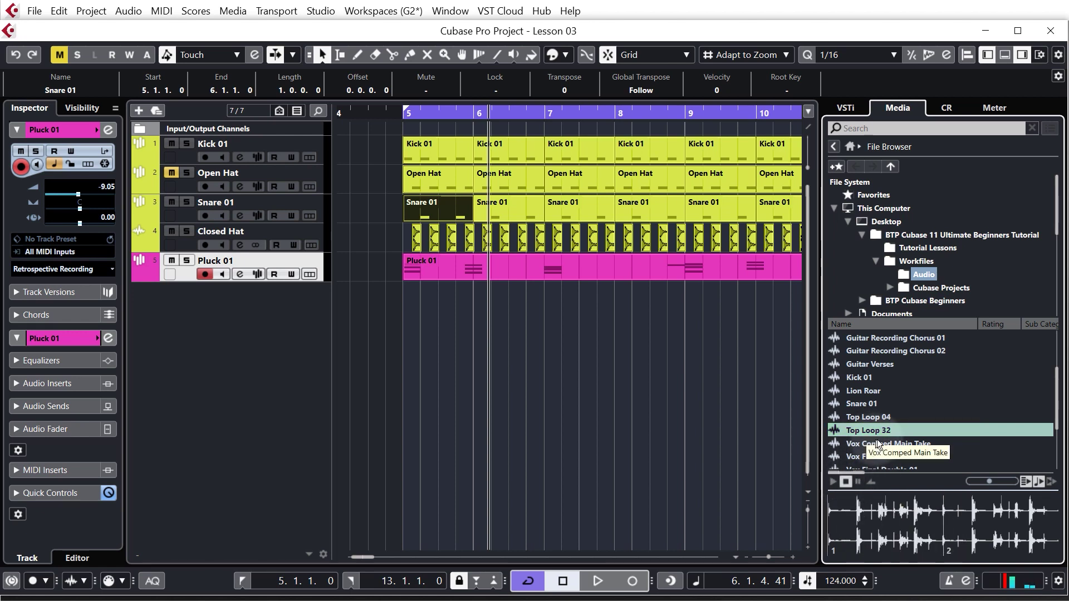
# Create a Sampler Track from the Top Loop 32 audio file in the media browser.
pyautogui.click(877, 433)
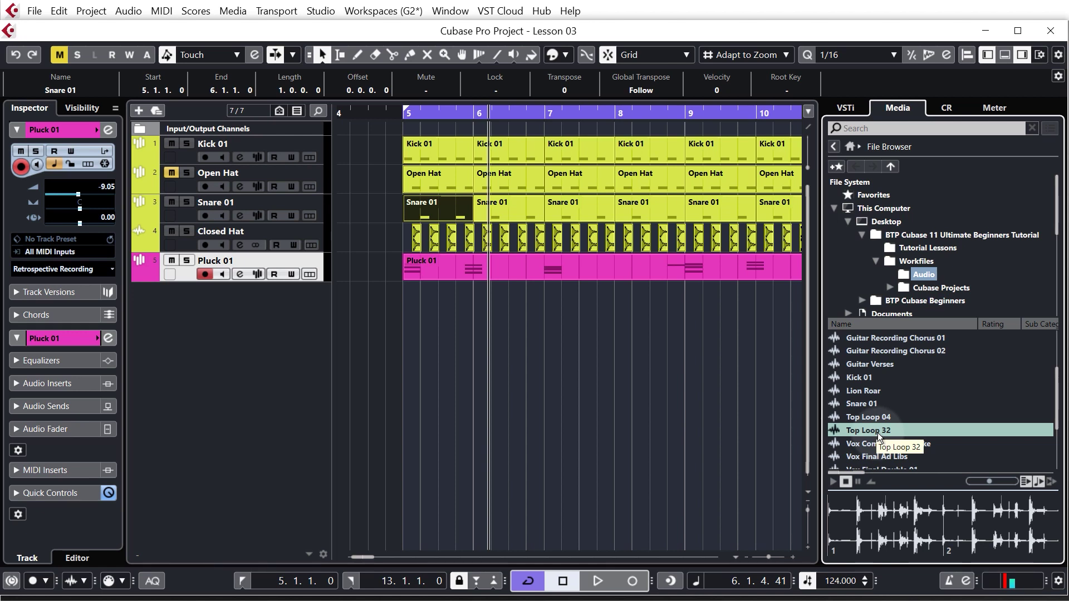
pyautogui.click(861, 434)
pyautogui.rightClick(867, 430)
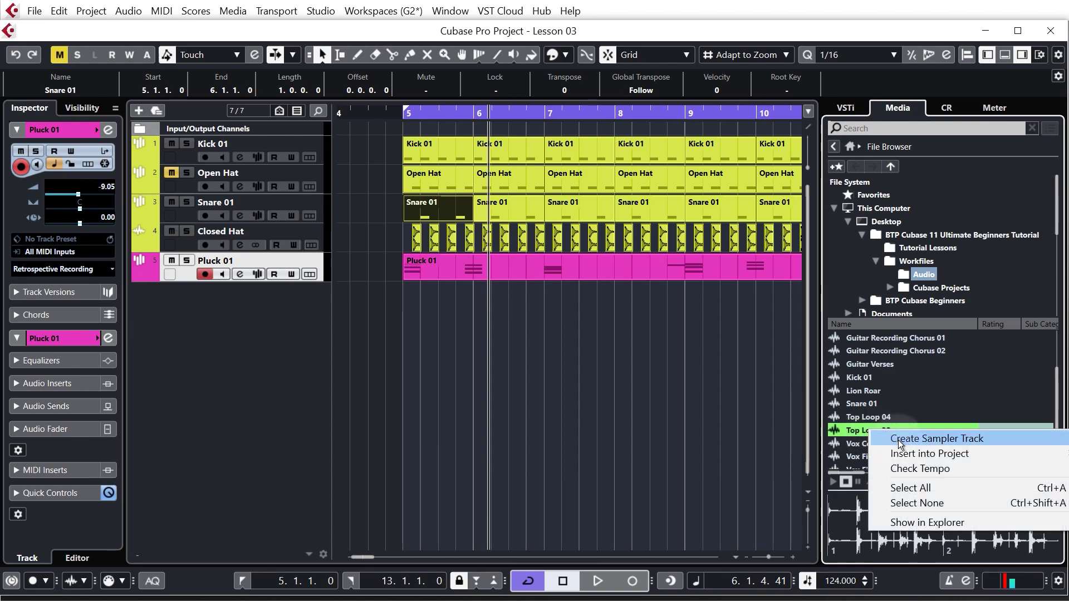
pyautogui.click(897, 440)
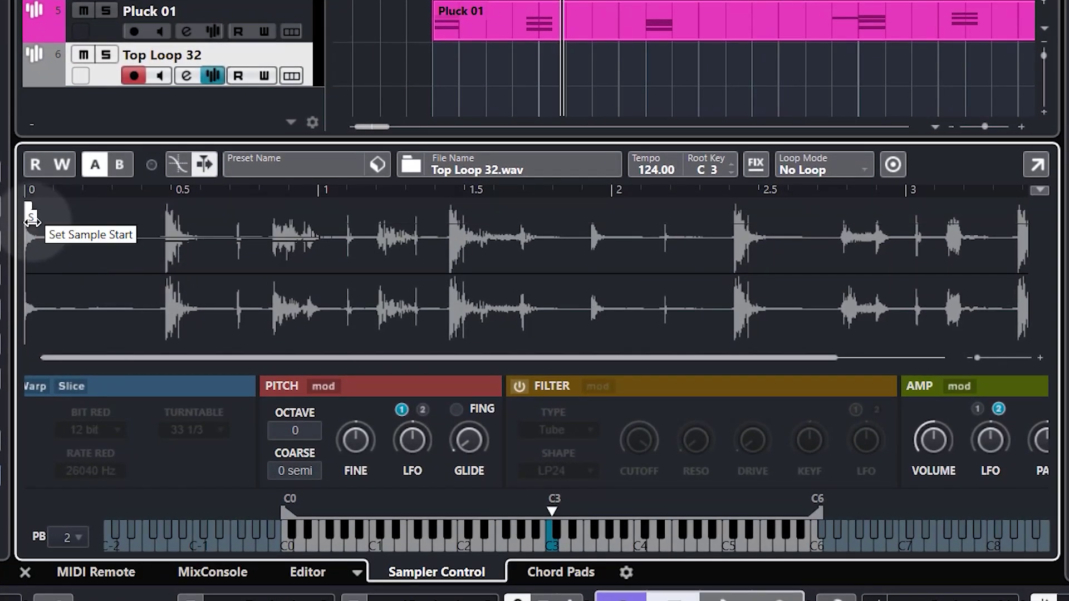
# Set the Top Loop 32 sample start just before the clap transient at about 0.48 s.
pyautogui.moveTo(31, 218); pyautogui.dragTo(170, 227)
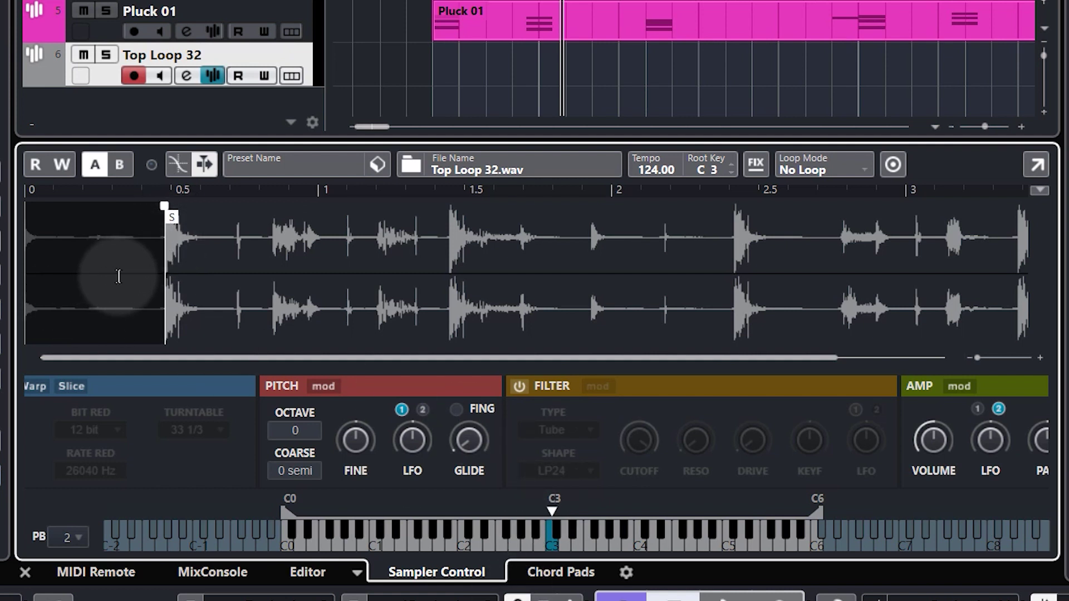
pyautogui.scroll(10, 147, 280)
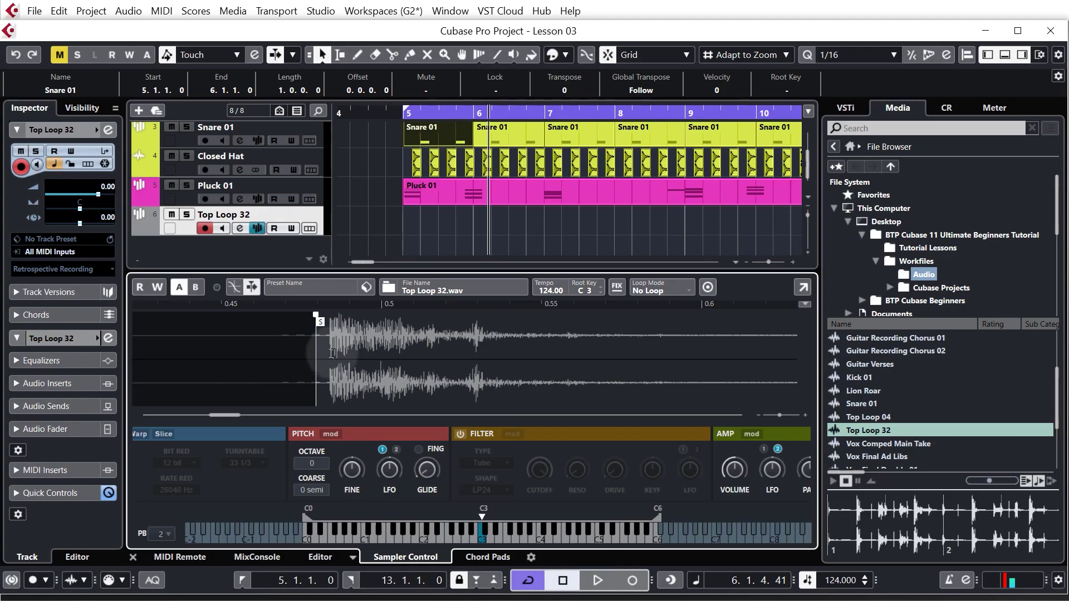
pyautogui.scroll(5, 332, 353)
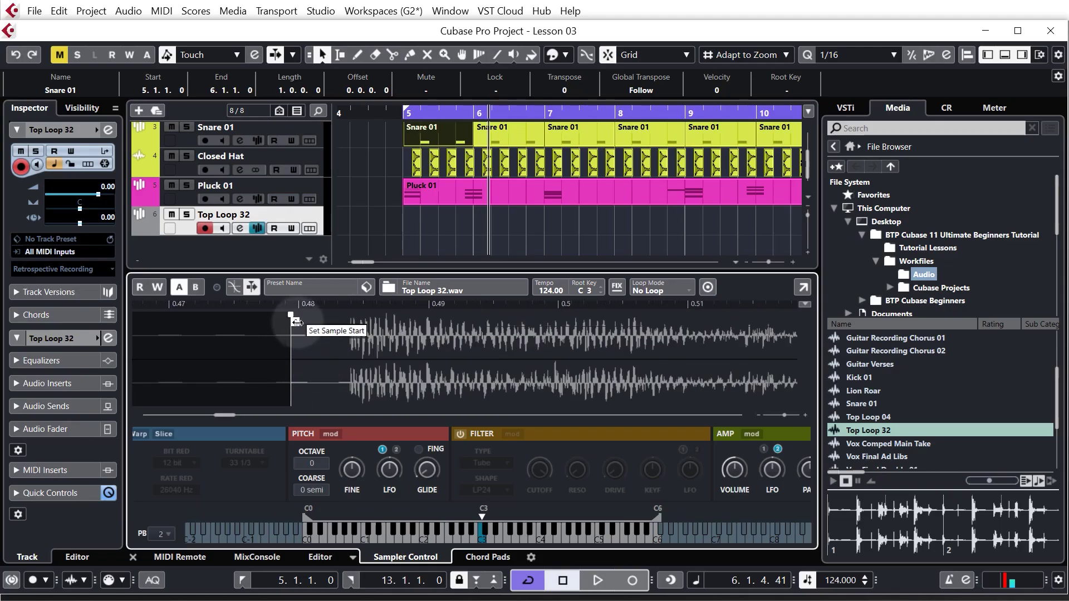
pyautogui.moveTo(295, 321); pyautogui.dragTo(340, 321)
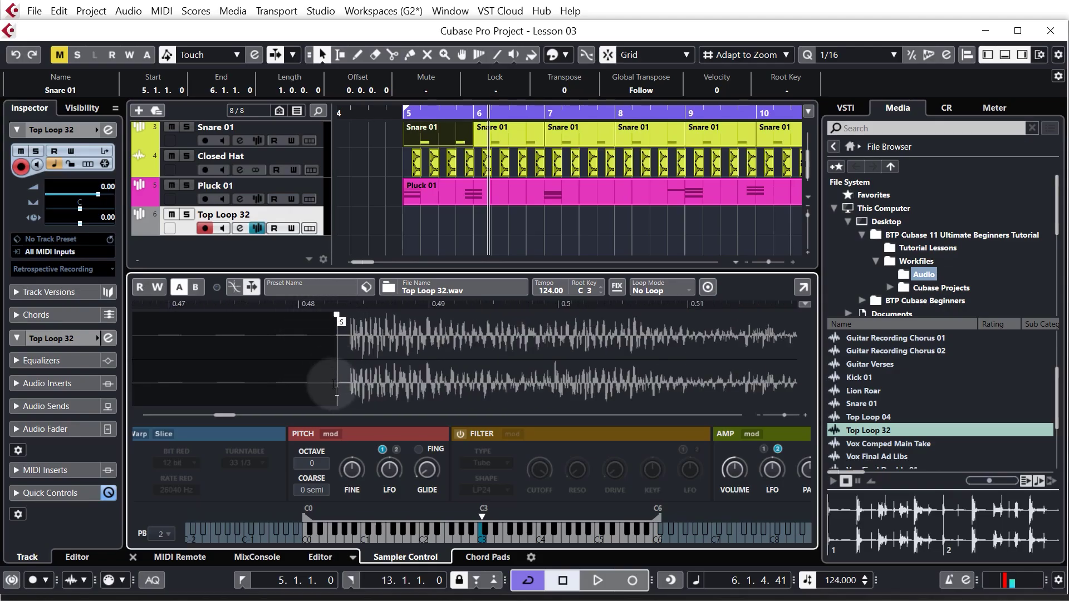
# Set the sample end to about 0.7 s to isolate the single clap, and audition it at C3.
pyautogui.scroll(-8, 289, 372)
pyautogui.scroll(-5, 255, 377)
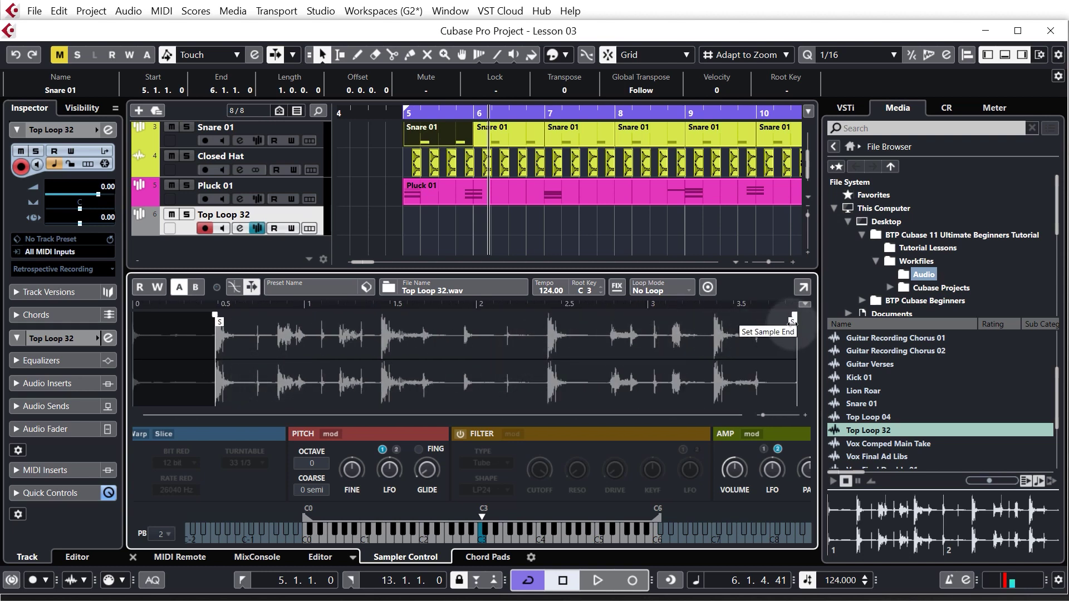
pyautogui.moveTo(793, 322); pyautogui.dragTo(254, 317)
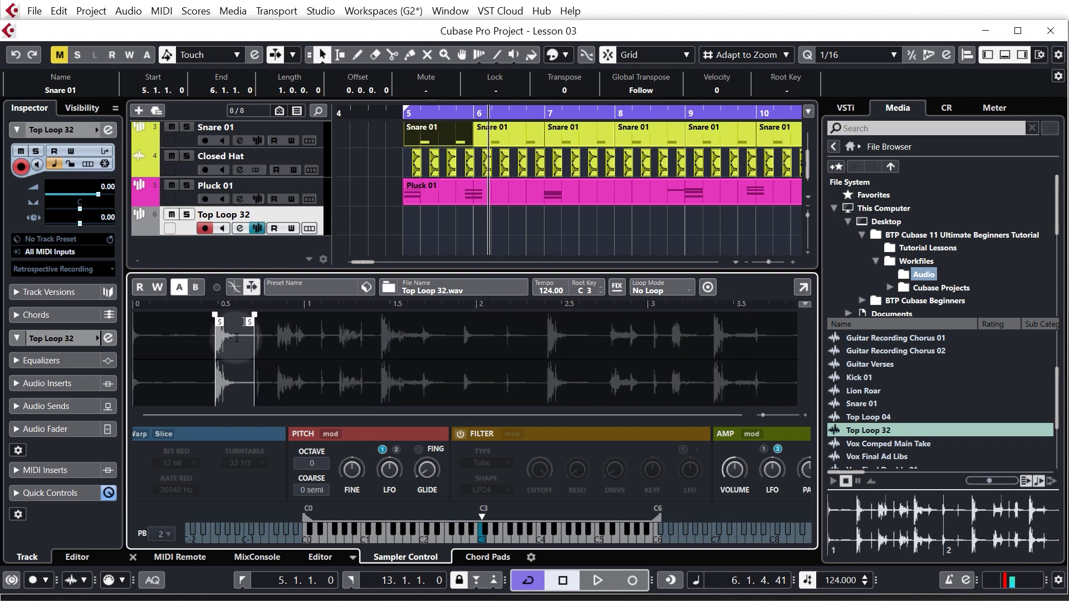
pyautogui.click(408, 540)
pyautogui.click(433, 535)
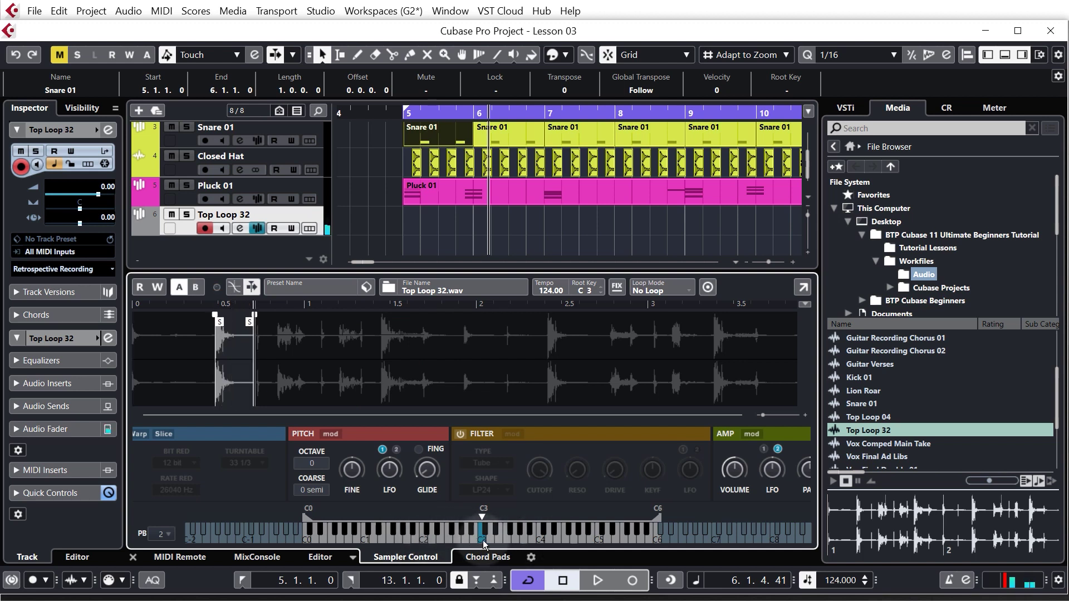
# Extend the sample end to about 2 s, audition it at C3, and bring the end back to about 0.7 s.
pyautogui.moveTo(254, 318); pyautogui.dragTo(478, 319)
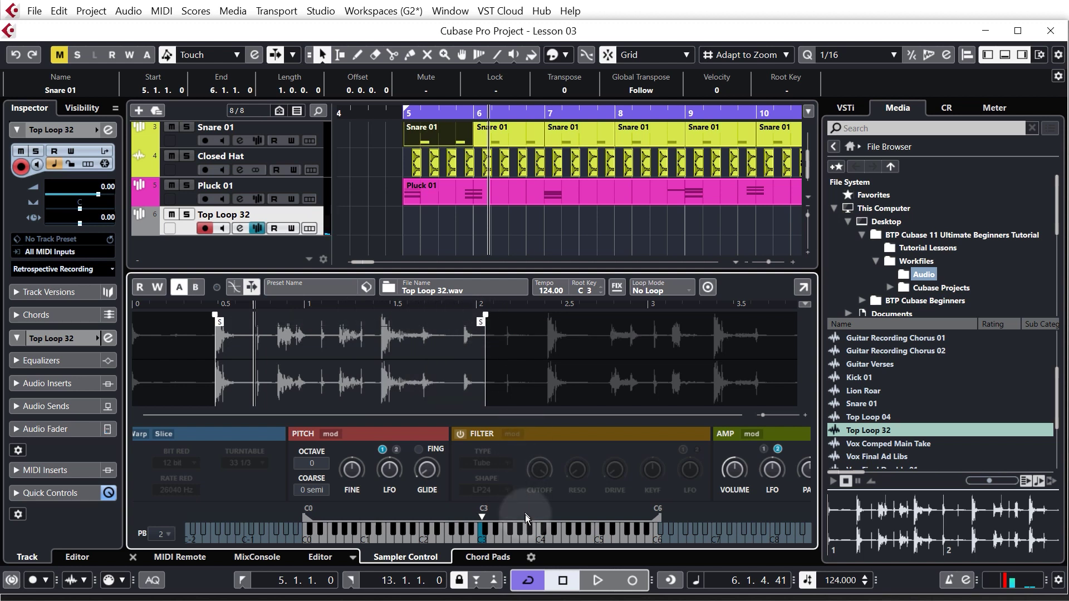
pyautogui.click(466, 537)
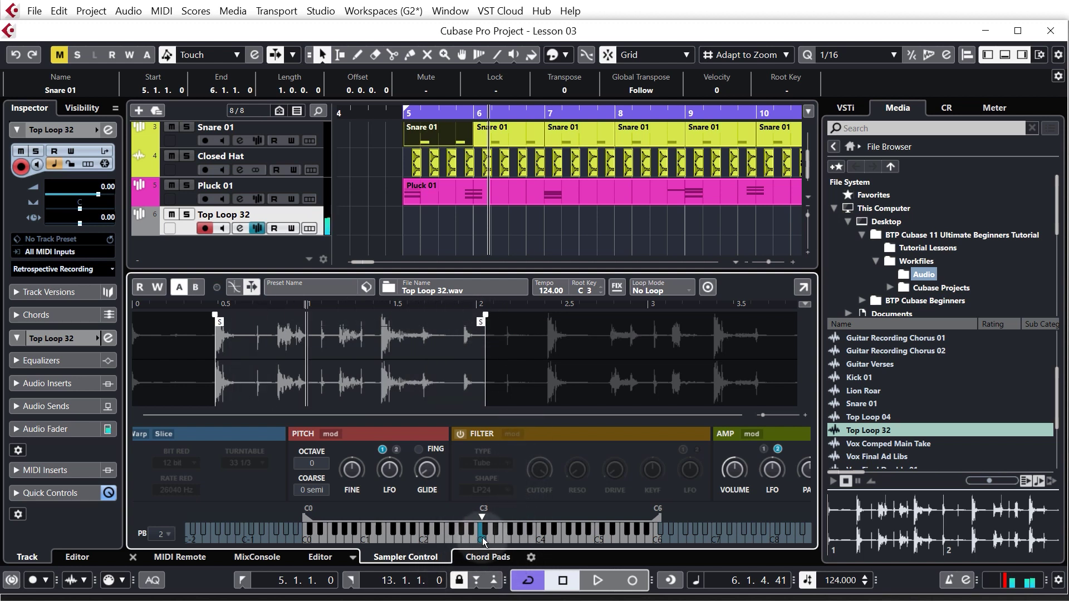
pyautogui.moveTo(477, 320); pyautogui.dragTo(253, 310)
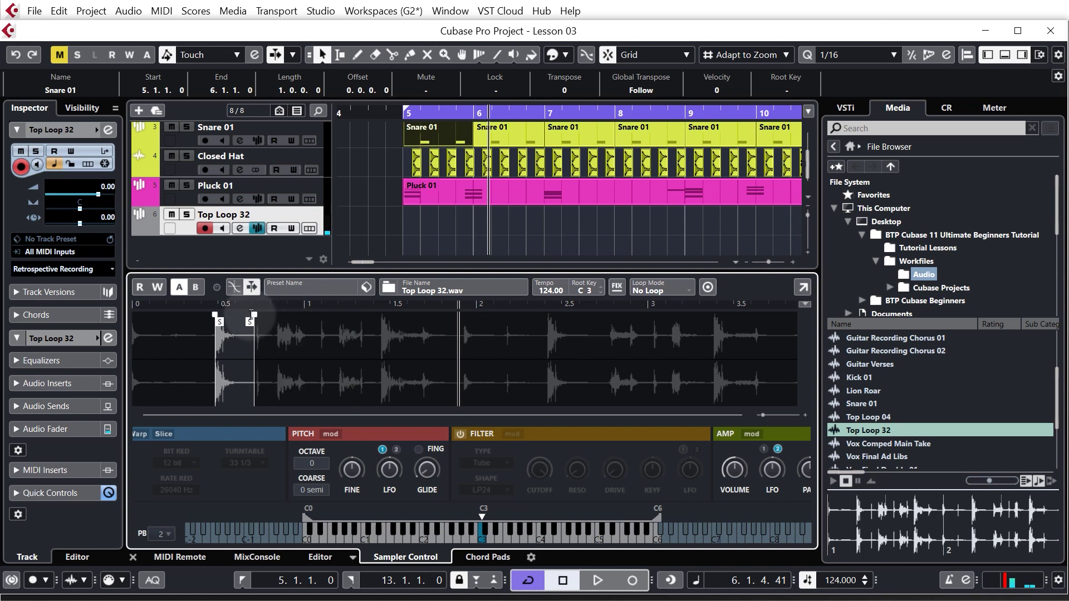
# Add a short fade-out of about 0.04 s at the end of the clap sample, leaving no fade-in.
pyautogui.scroll(3, 191, 370)
pyautogui.scroll(2, 205, 373)
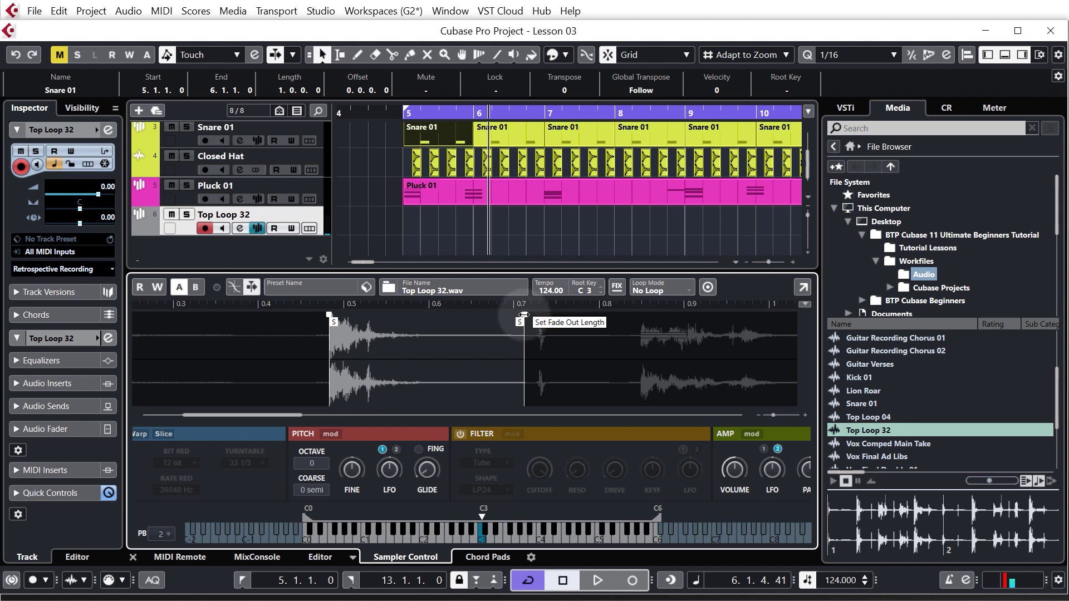
pyautogui.moveTo(523, 315); pyautogui.dragTo(489, 315)
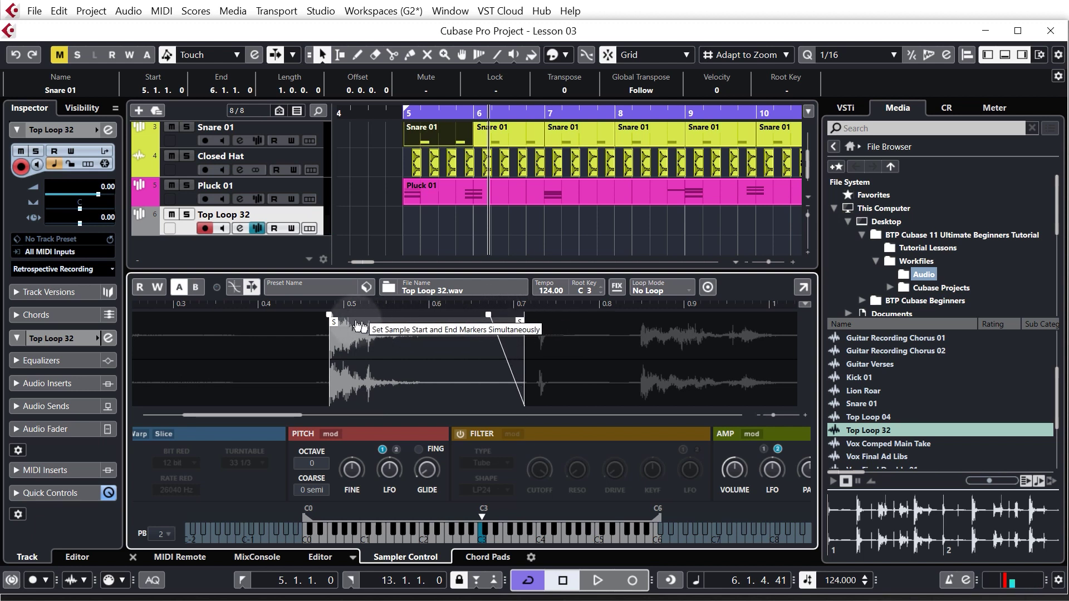
pyautogui.moveTo(329, 315)
pyautogui.mouseDown()
pyautogui.moveTo(349, 313)
pyautogui.moveTo(329, 315)
pyautogui.mouseUp()
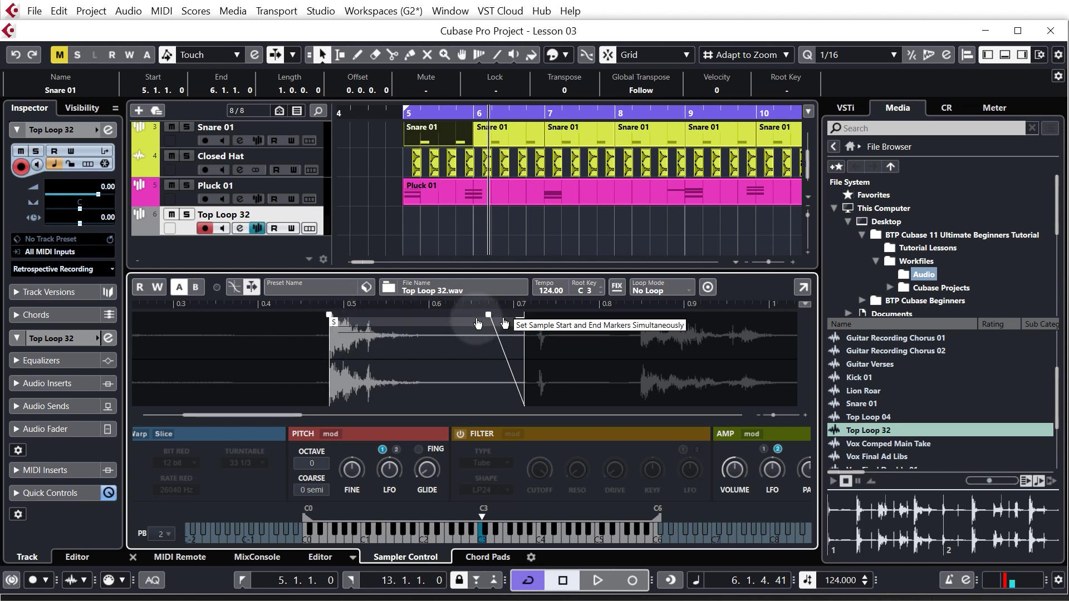
# Copy all the Snare 01 parts onto the Top Loop 32 sampler track, starting at bar 5.
pyautogui.scroll(-2, 383, 234)
pyautogui.scroll(-1, 382, 234)
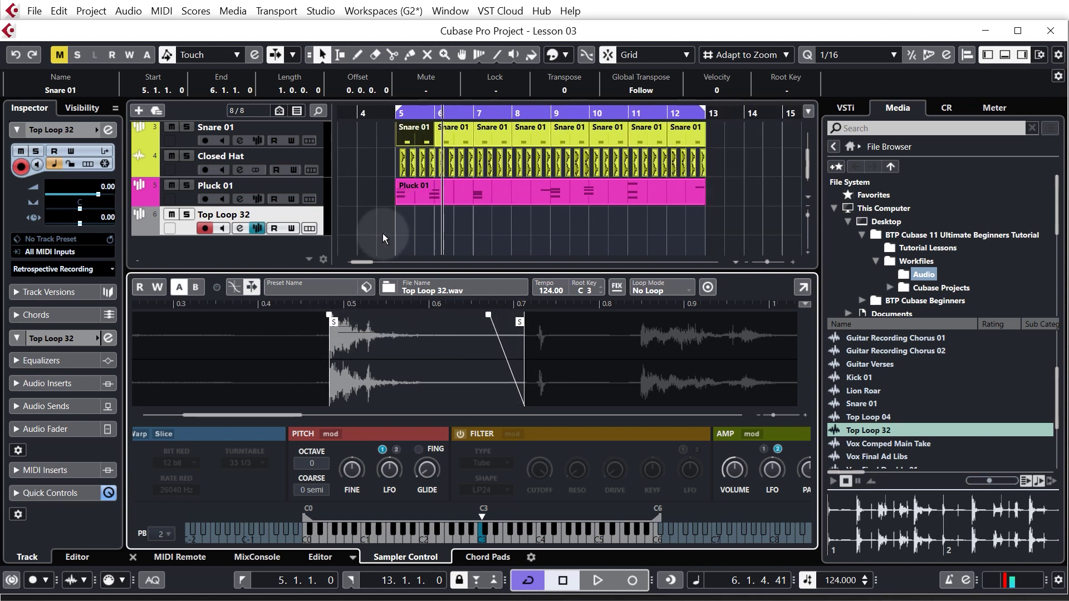
pyautogui.click(375, 134)
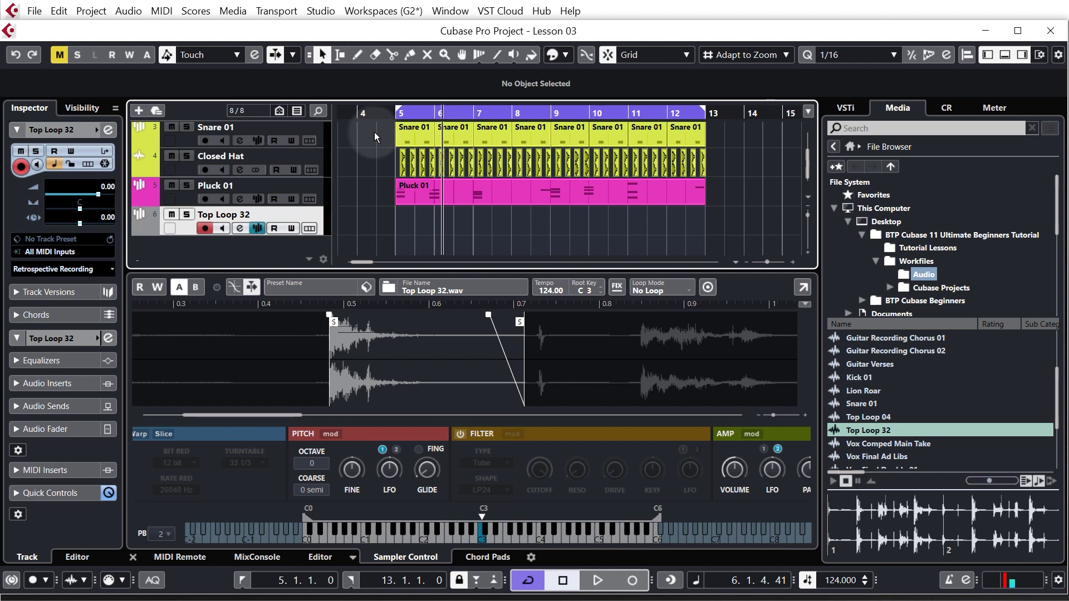
pyautogui.moveTo(372, 131); pyautogui.dragTo(721, 139)
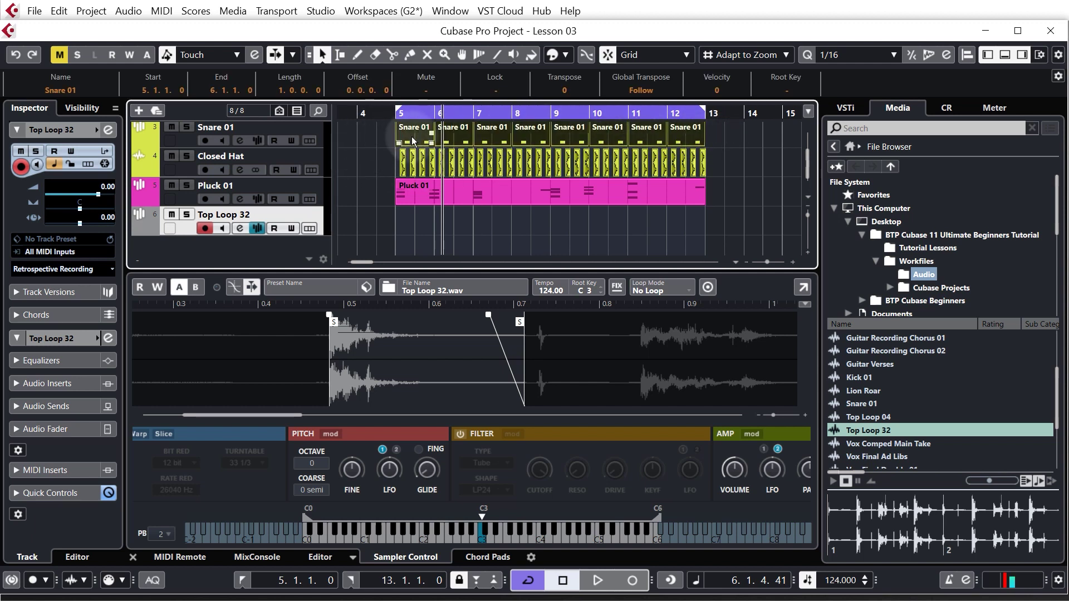
pyautogui.moveTo(414, 136); pyautogui.dragTo(416, 240)
pyautogui.scroll(-1, 358, 231)
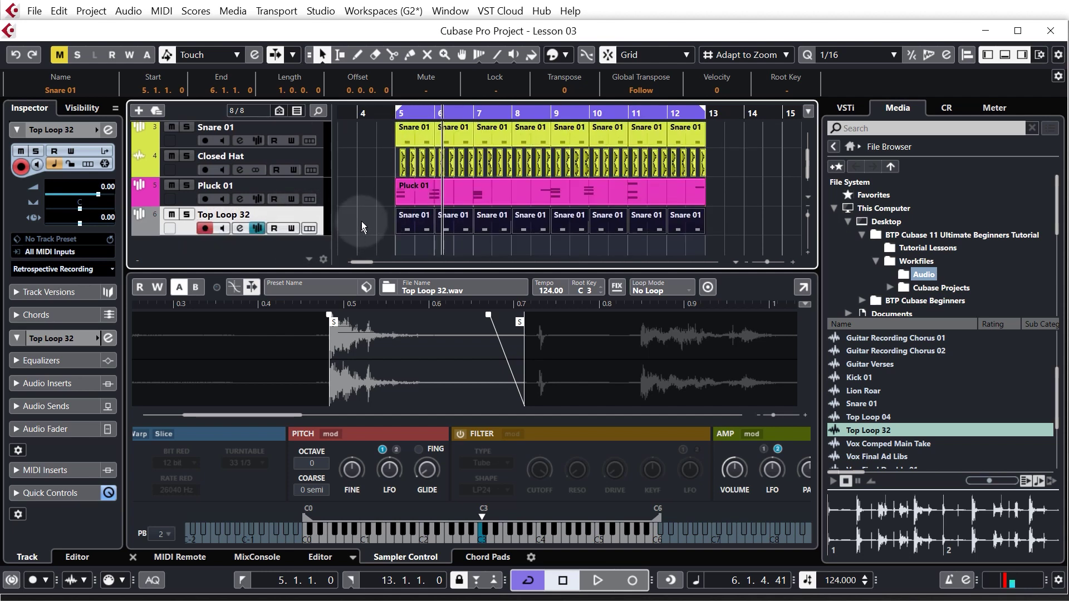
# Rename the Top Loop 32 sampler track to Clap 01.
pyautogui.doubleClick(255, 216)
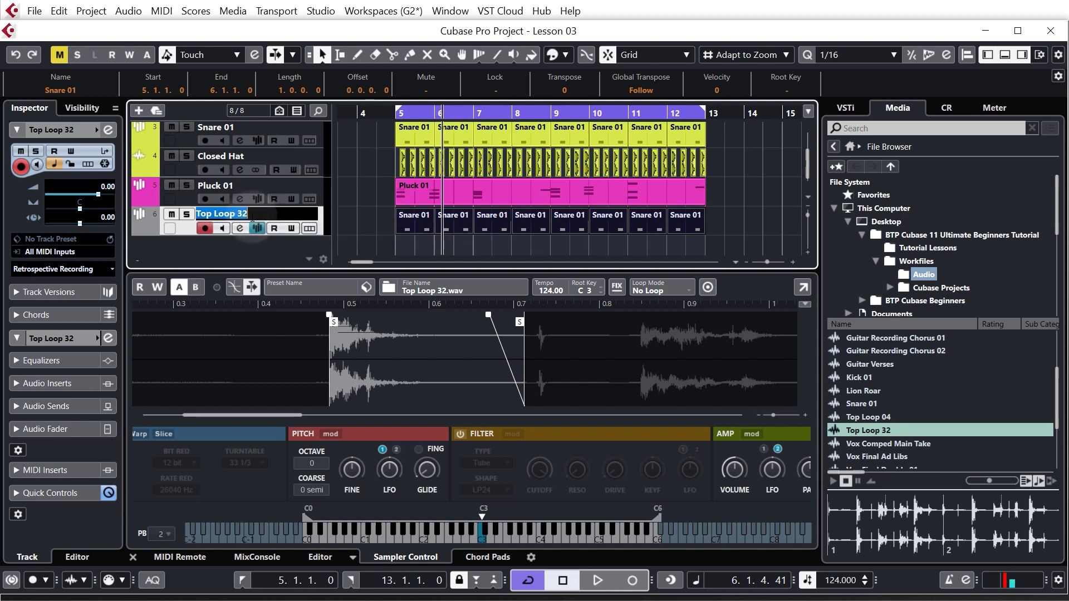
pyautogui.write('Clap 01')
pyautogui.press('Return')
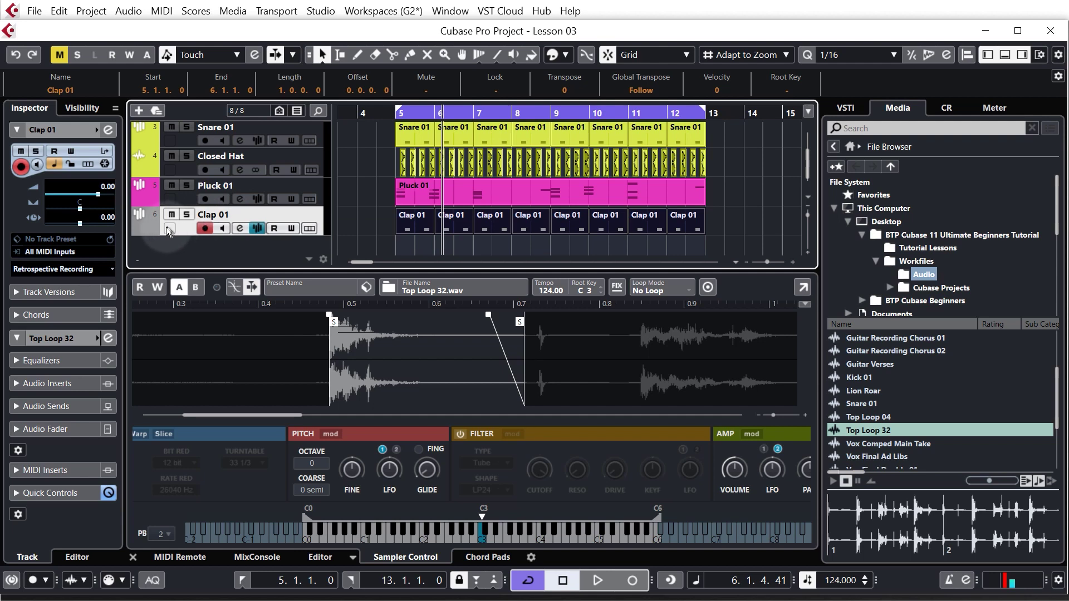
# Colour the Clap 01 track yellow like the other drum tracks and place it above the Pluck 01 track.
pyautogui.click(156, 228)
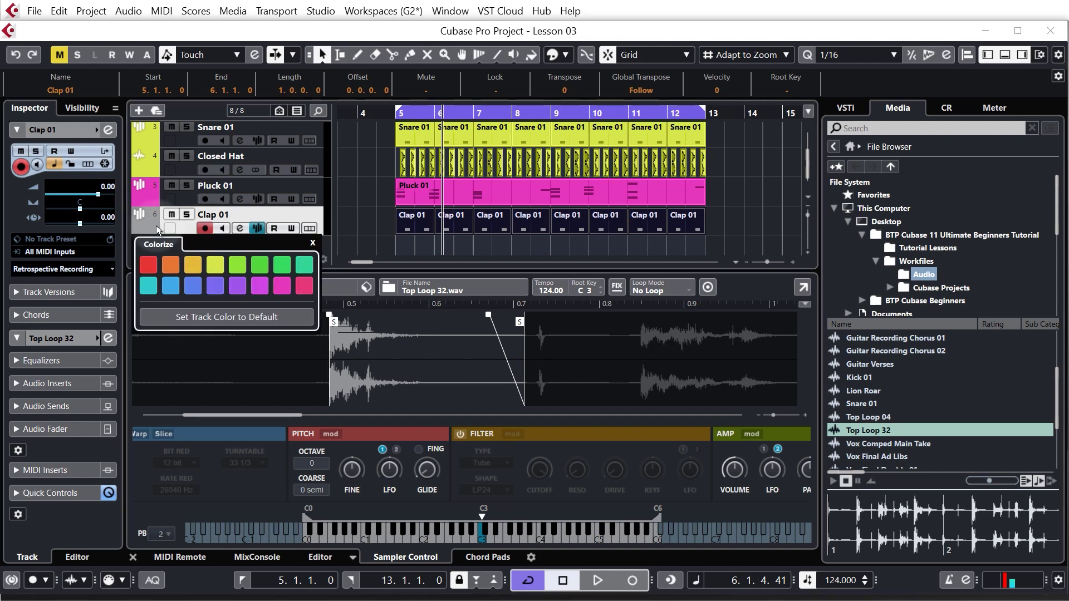
pyautogui.click(215, 265)
pyautogui.click(468, 242)
pyautogui.scroll(1, 307, 190)
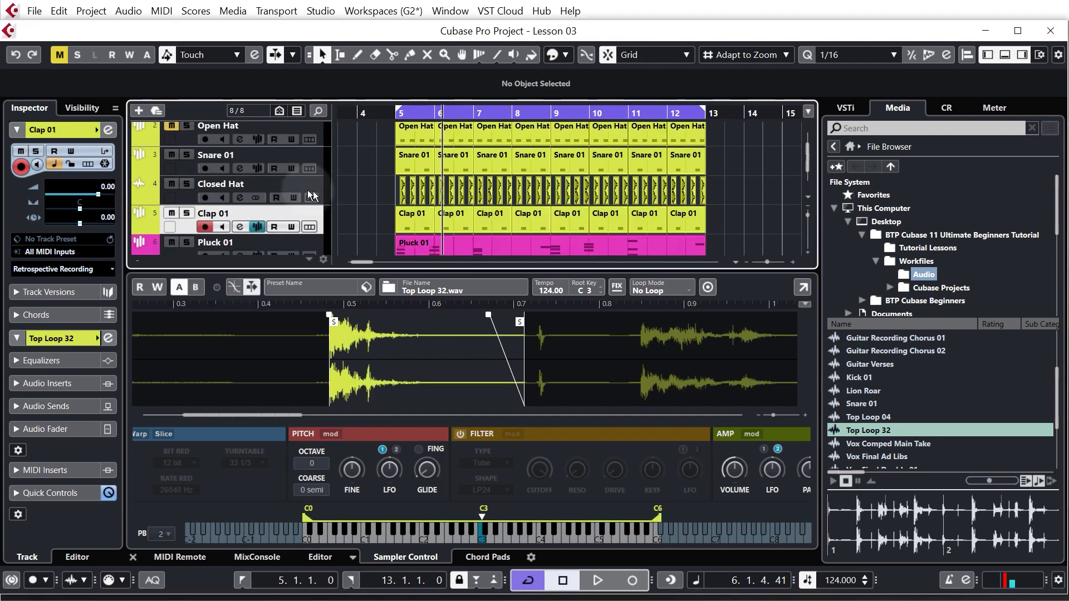
# Mute the Snare 01 track and play the arrangement briefly from bar 5 to hear the clap.
pyautogui.click(172, 155)
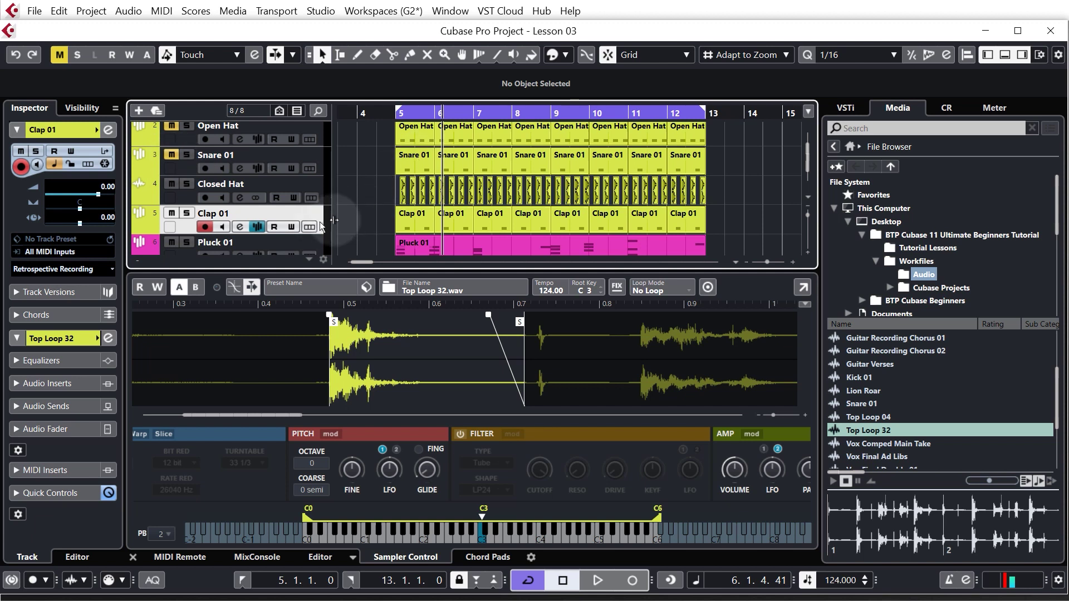
pyautogui.press('KP_0')
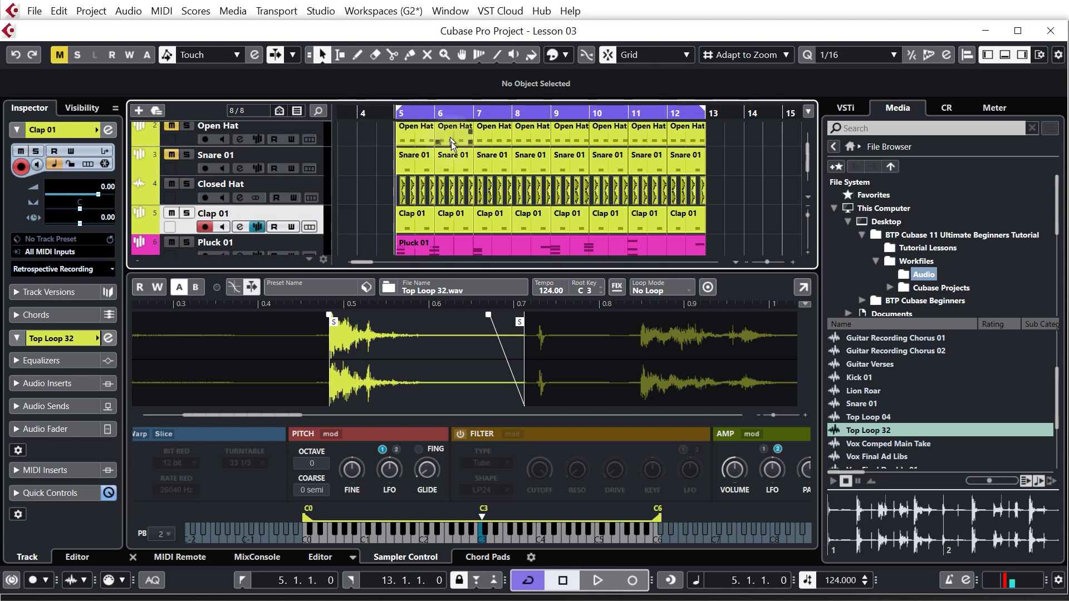
pyautogui.press('space')
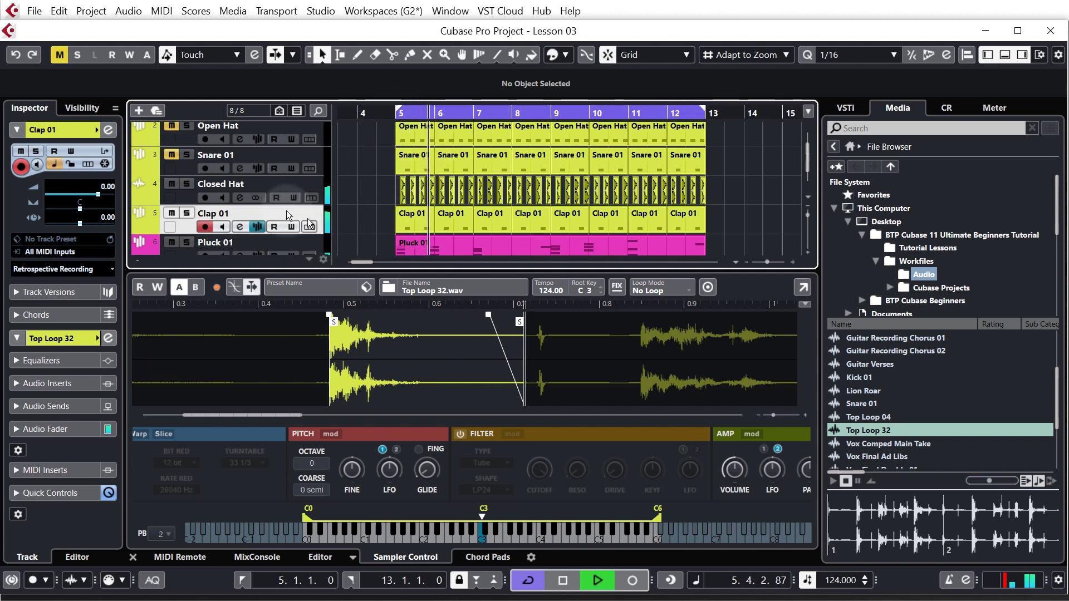
pyautogui.press('space')
# Lower the Clap 01 track volume to -7.99 dB while checking the level in playback.
pyautogui.moveTo(98, 193); pyautogui.dragTo(84, 194)
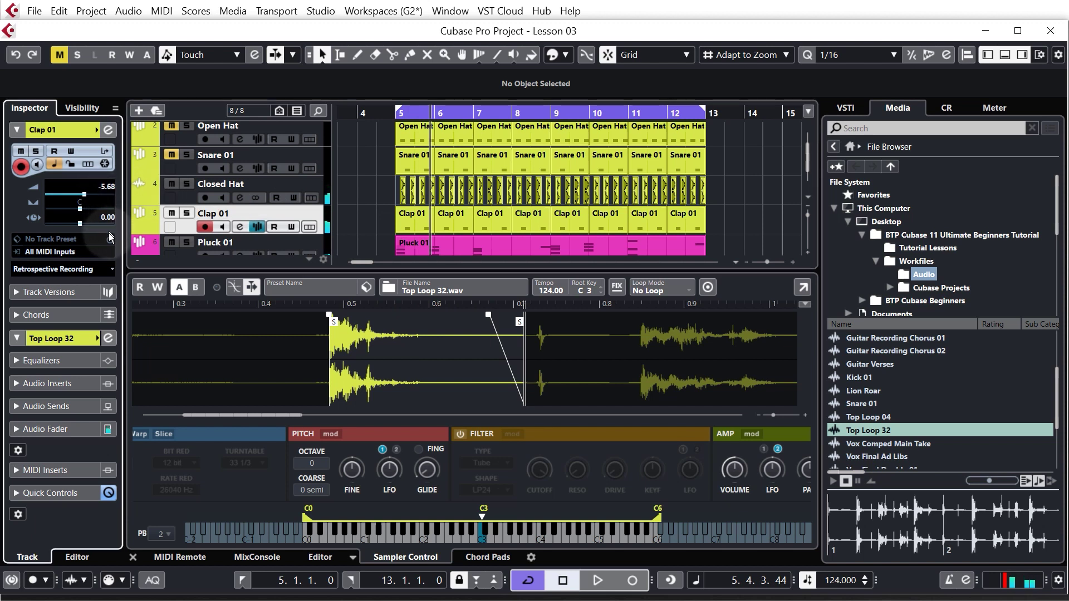
pyautogui.press('space')
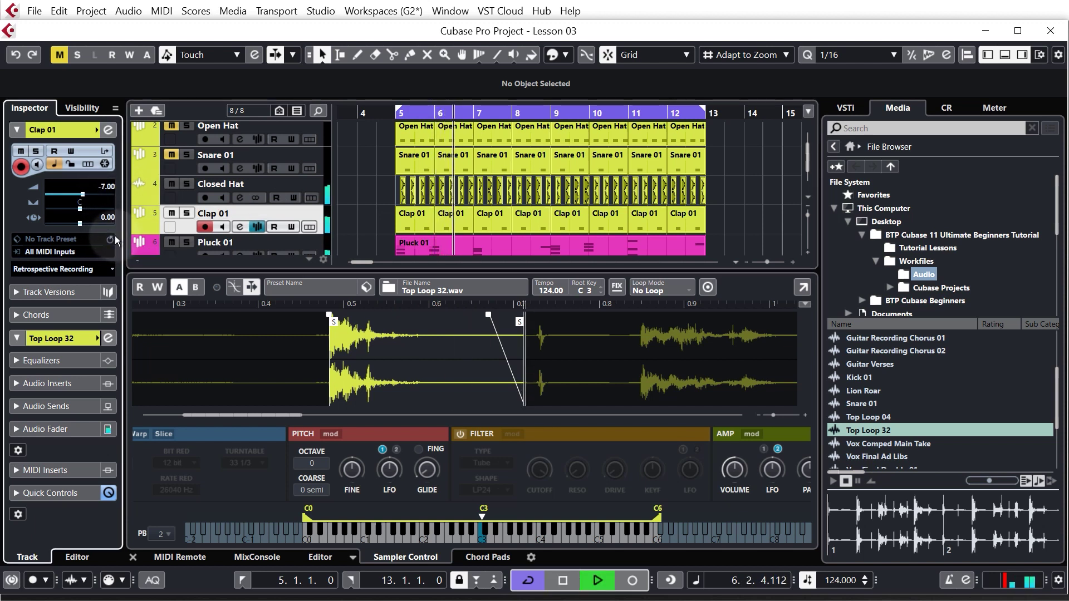
pyautogui.scroll(-1, 114, 198)
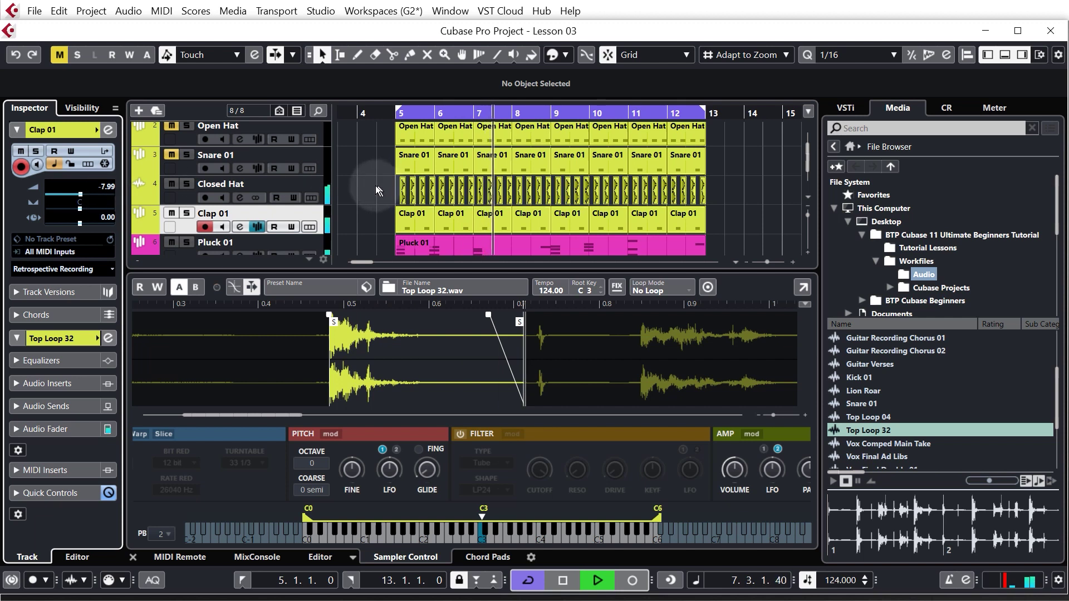
pyautogui.press('space')
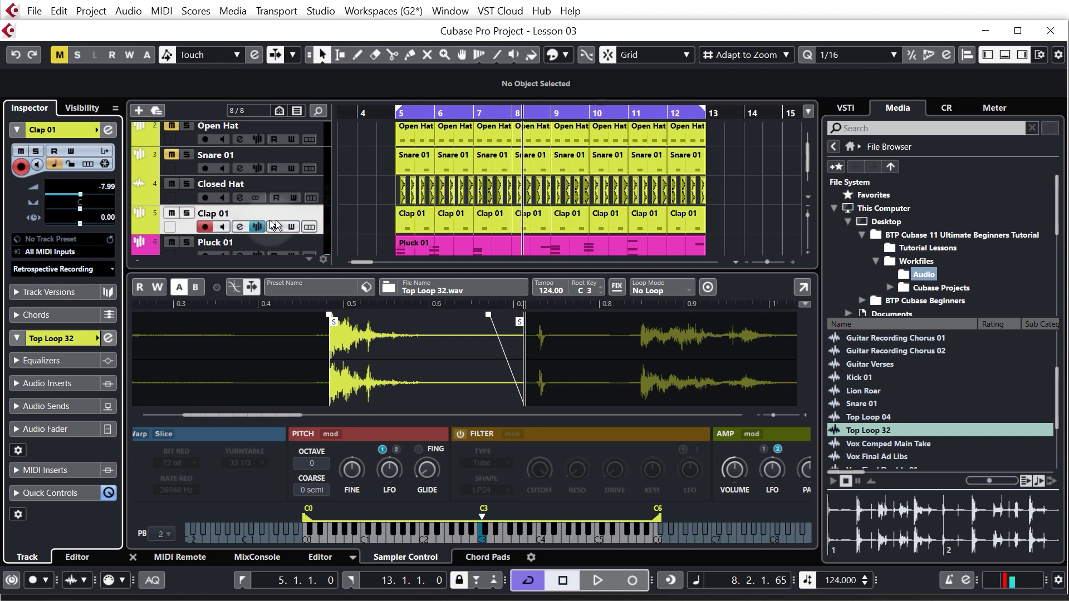
# View the Clap 01 channel settings with its equalizer and close them without editing.
pyautogui.click(239, 226)
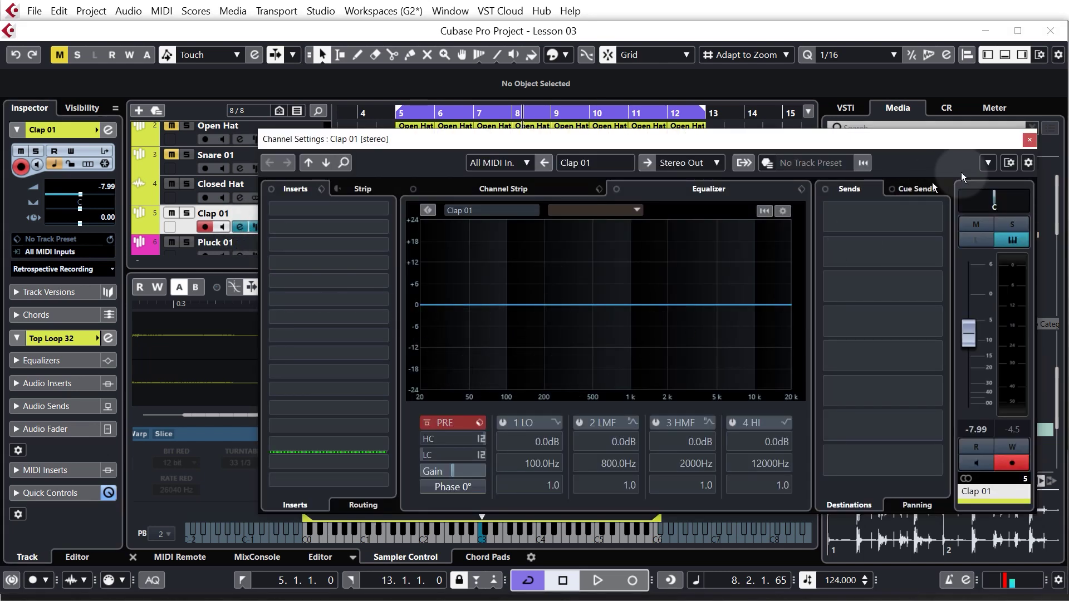
pyautogui.click(1030, 140)
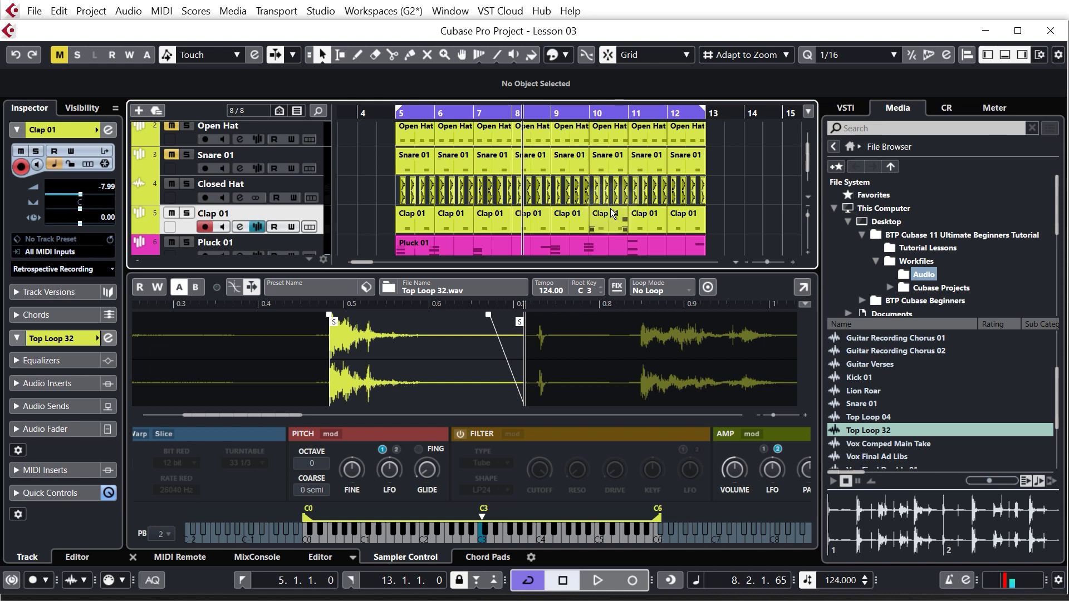
pyautogui.click(423, 413)
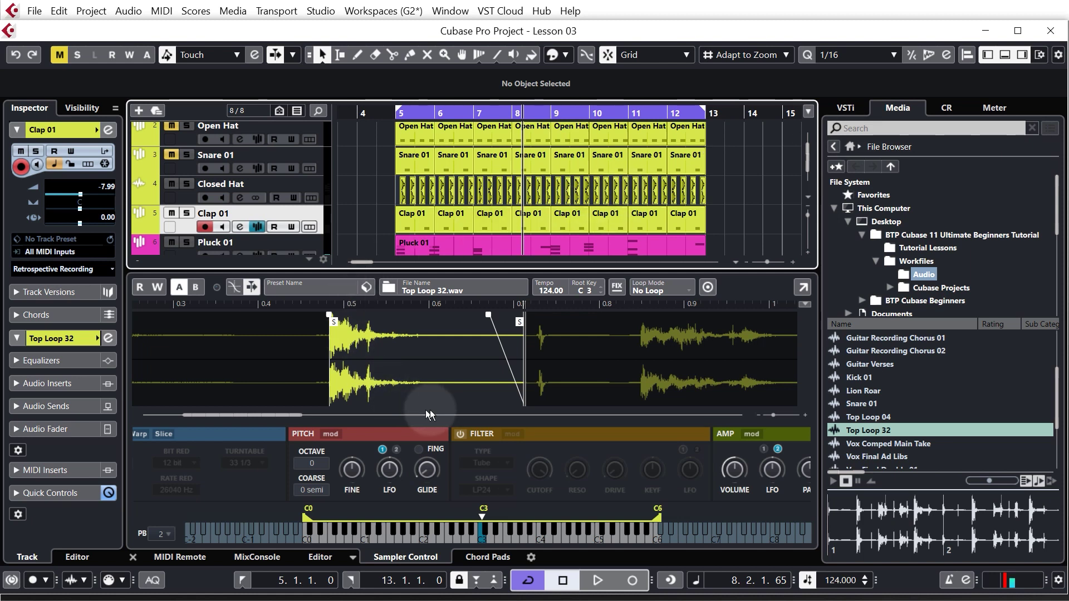
pyautogui.click(312, 219)
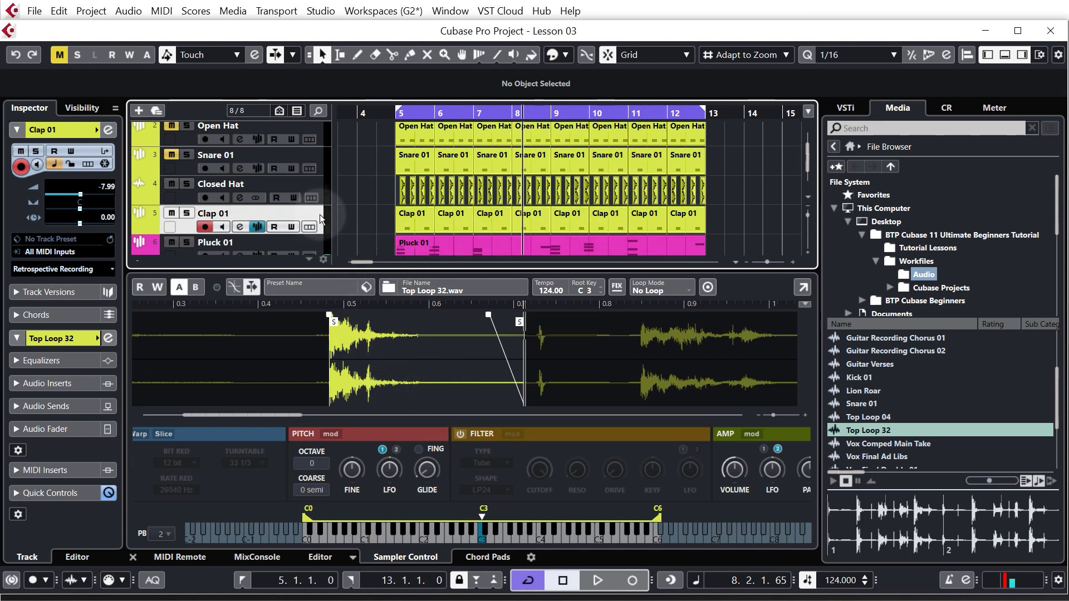
# Enable the filter in the Clap 01 sampler and set its shape to HP24.
pyautogui.click(412, 417)
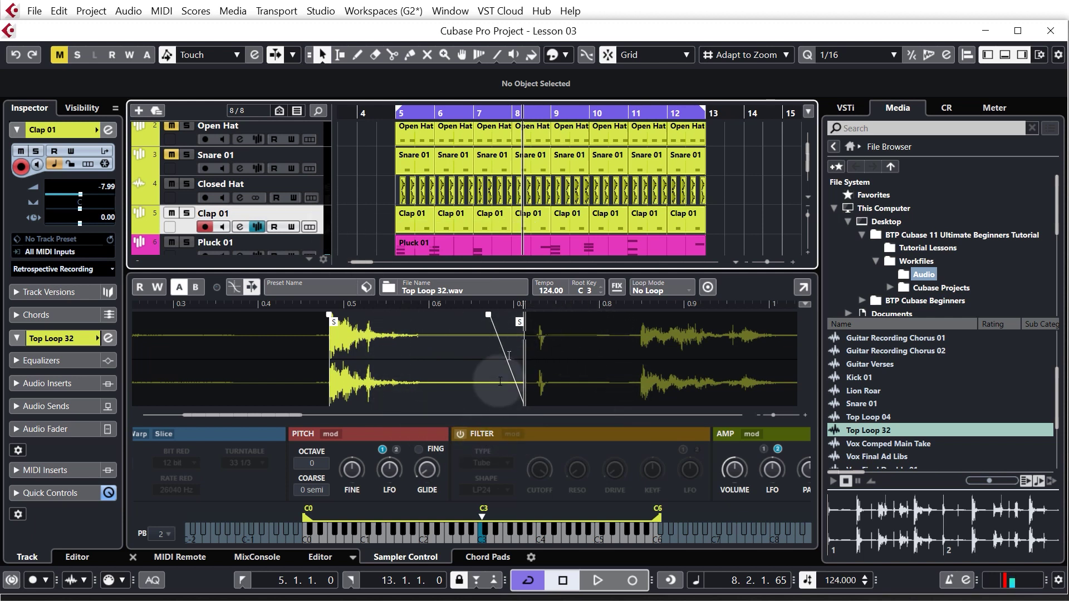
pyautogui.click(404, 556)
pyautogui.click(475, 440)
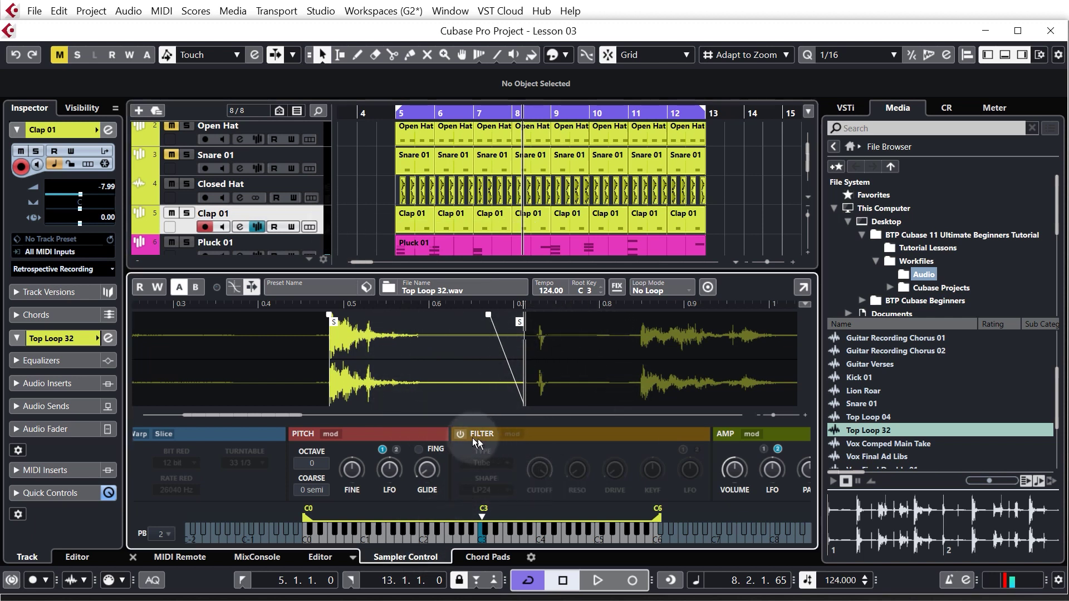
pyautogui.click(461, 435)
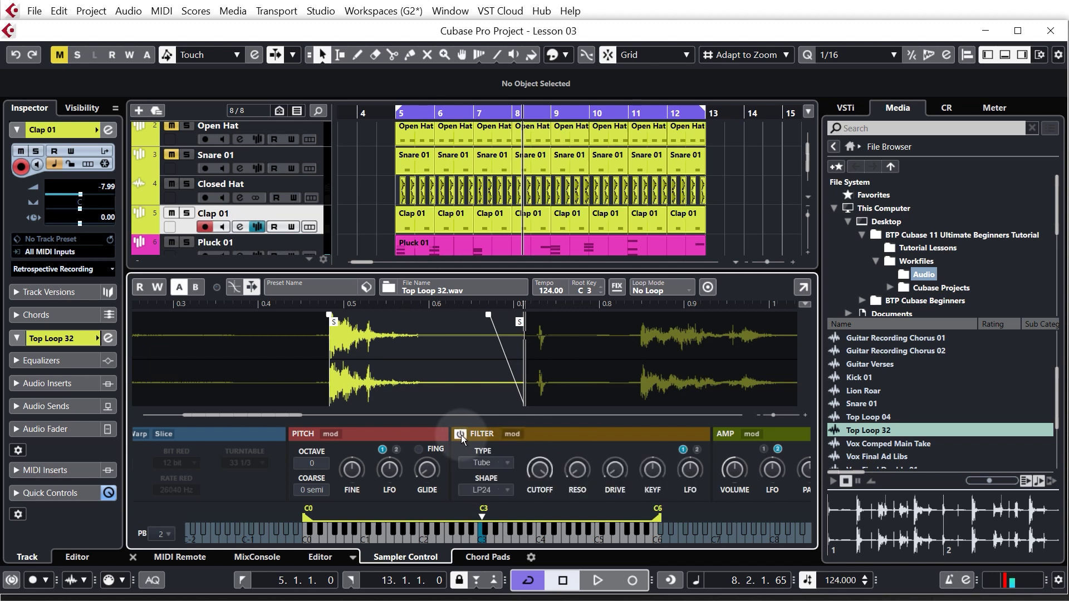
pyautogui.click(493, 490)
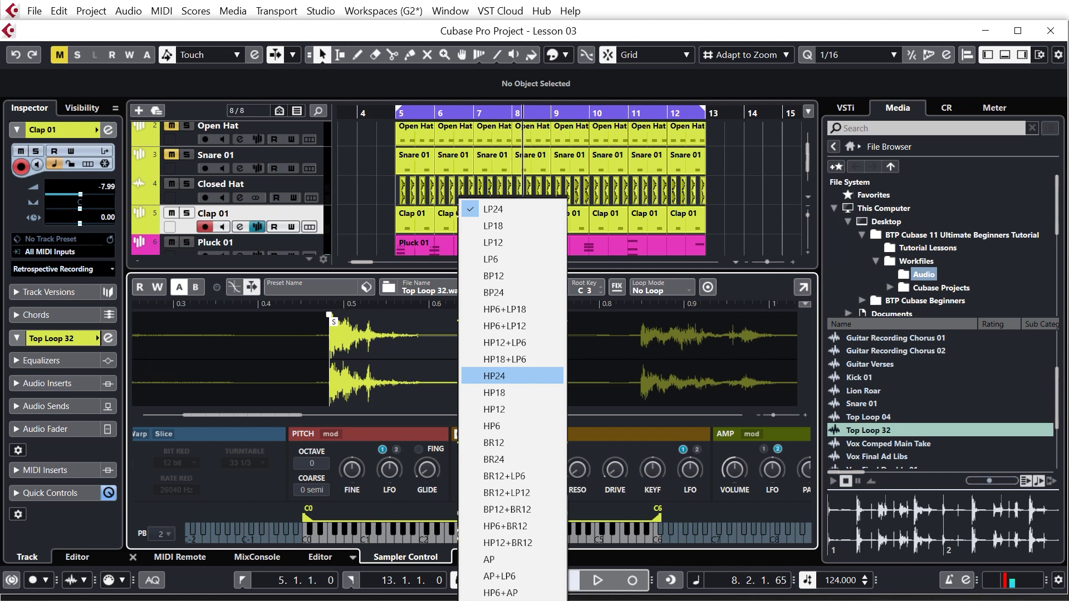
pyautogui.click(494, 376)
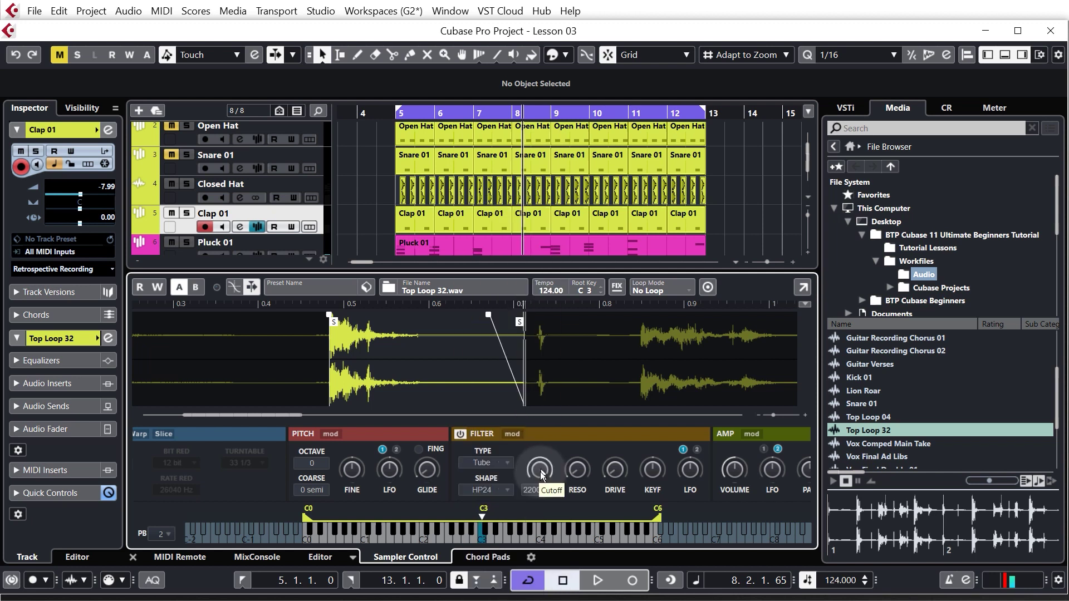
# Solo the Clap 01 track and set its filter cutoff to about 614 Hz while listening in playback.
pyautogui.click(187, 213)
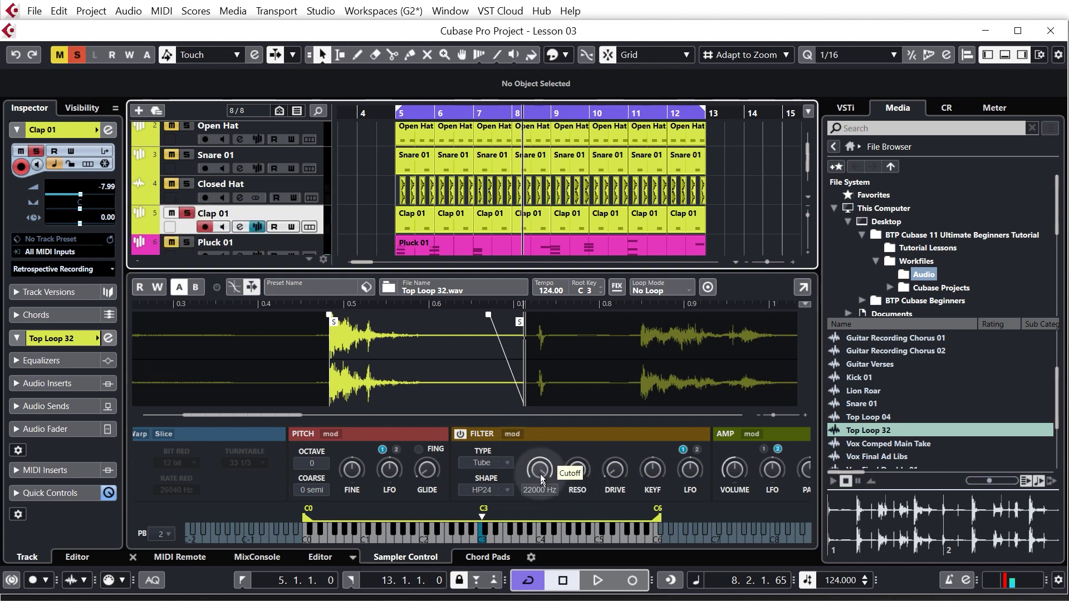
pyautogui.press('space')
pyautogui.moveTo(541, 470); pyautogui.dragTo(533, 536)
pyautogui.press('space')
pyautogui.scroll(2, 543, 472)
pyautogui.scroll(2, 543, 467)
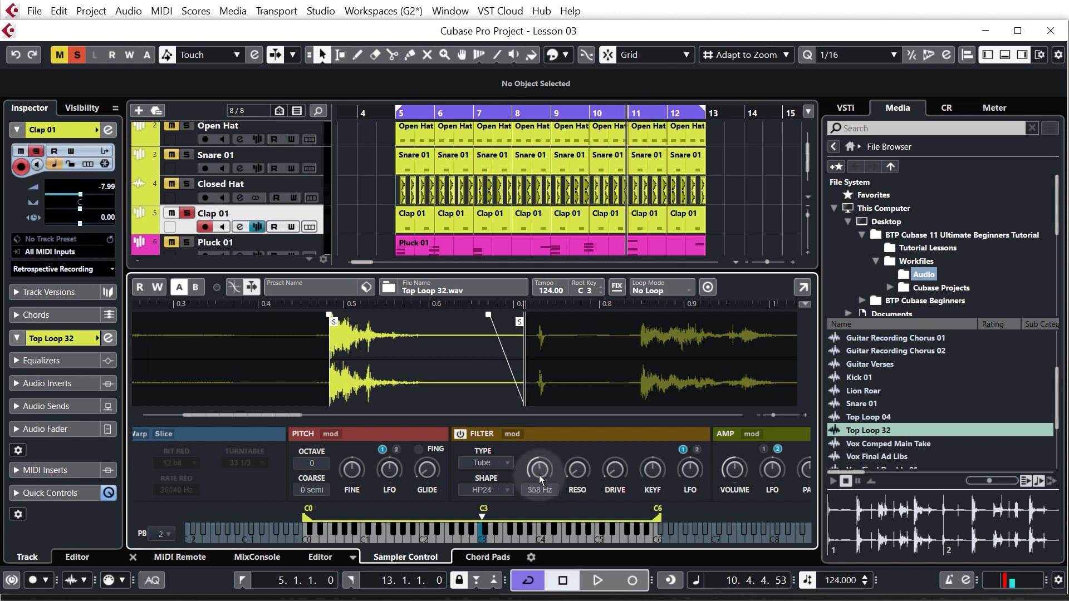
pyautogui.press('space')
pyautogui.moveTo(540, 470)
pyautogui.mouseDown()
pyautogui.moveTo(542, 491)
pyautogui.moveTo(538, 460)
pyautogui.mouseUp()
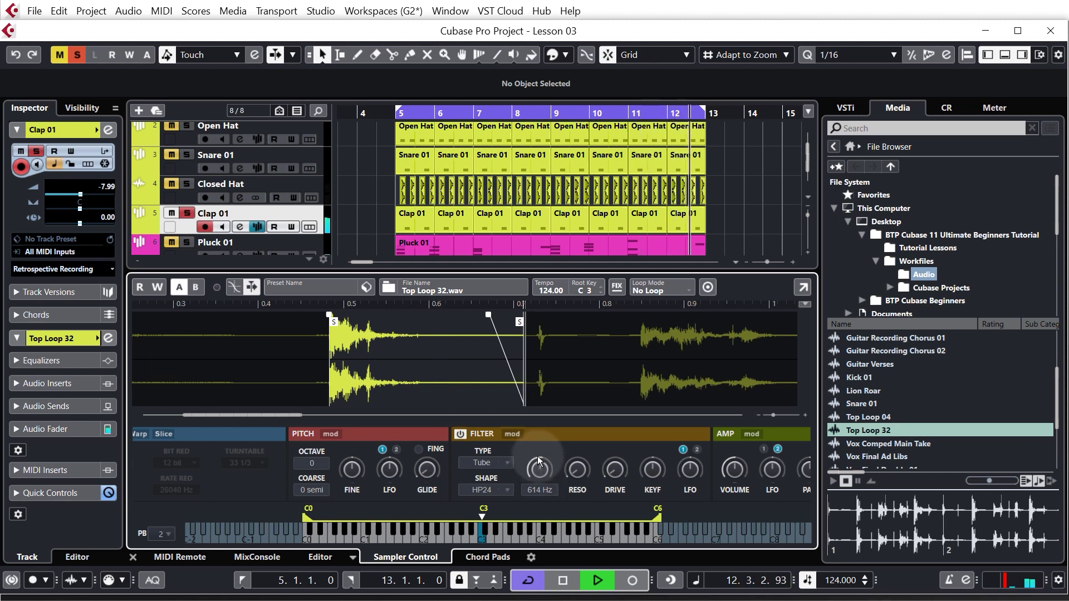
pyautogui.press('space')
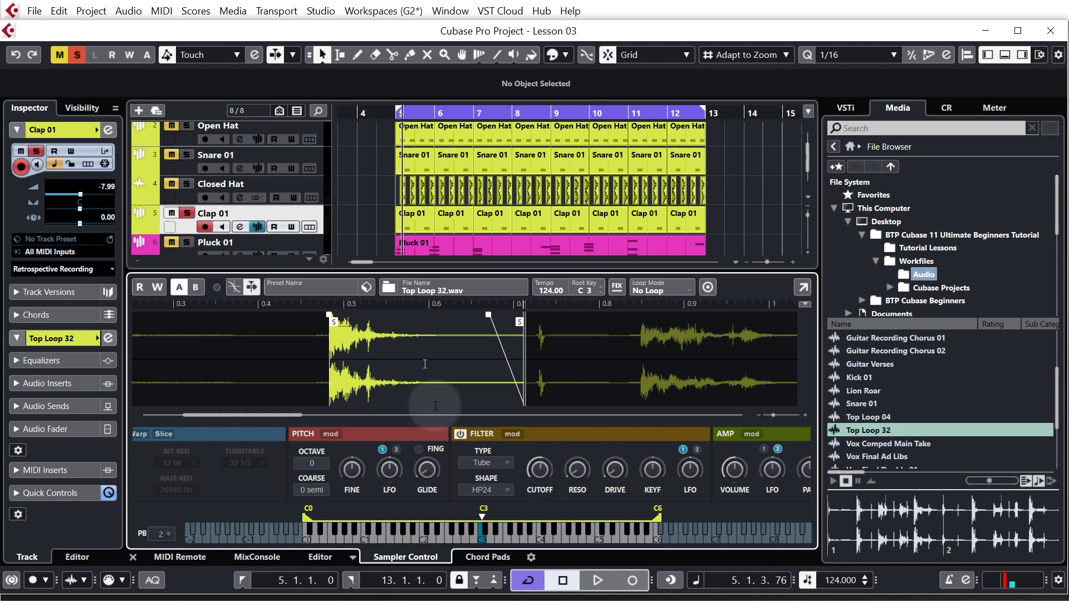
# Unsolo the Clap 01 track and play the arrangement from bar 5 to hear the filtered clap in context.
pyautogui.click(350, 162)
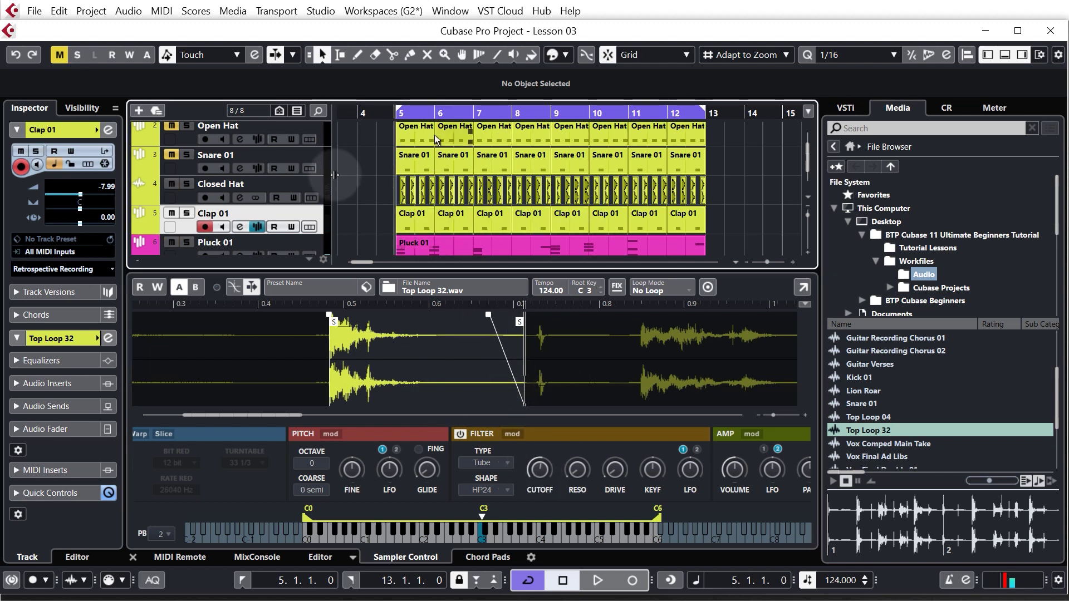
pyautogui.press('space')
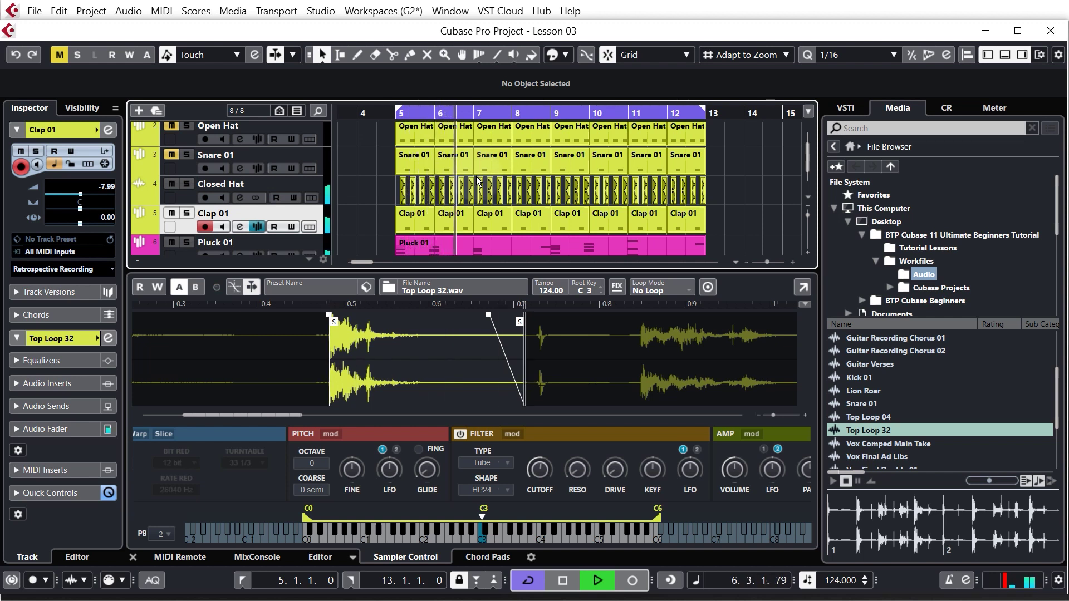
pyautogui.press('space')
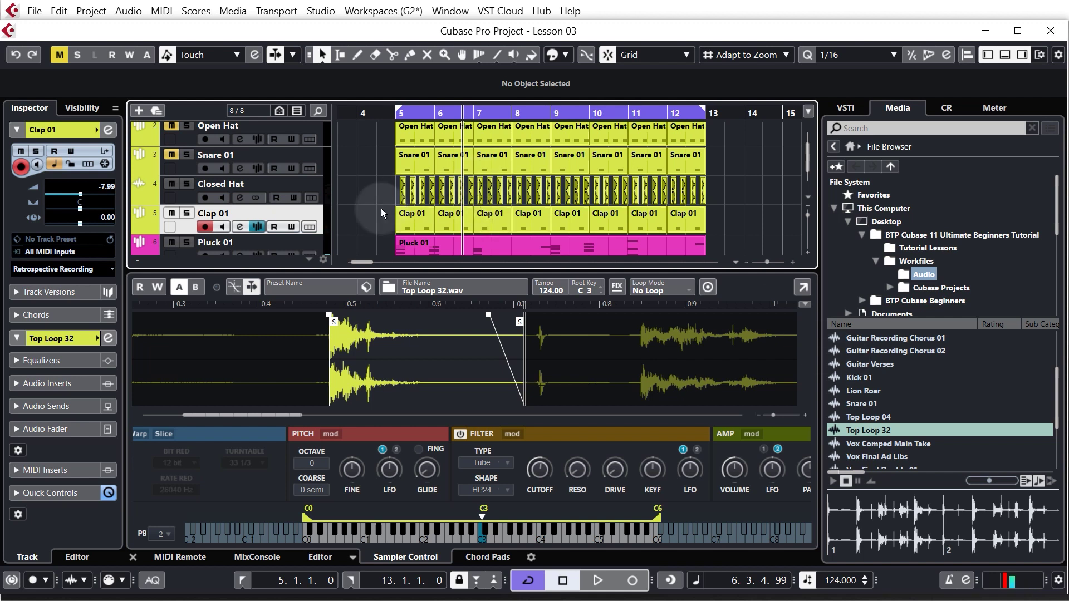
# Unmute and solo the Open Hat track, and play it briefly from bar 5.
pyautogui.scroll(1, 381, 209)
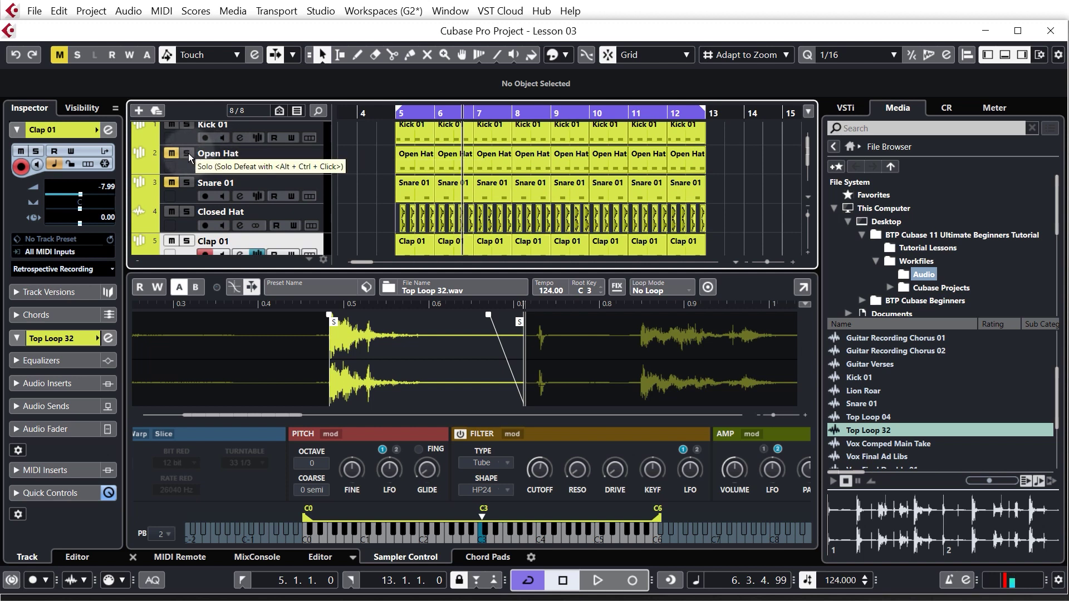
pyautogui.click(172, 153)
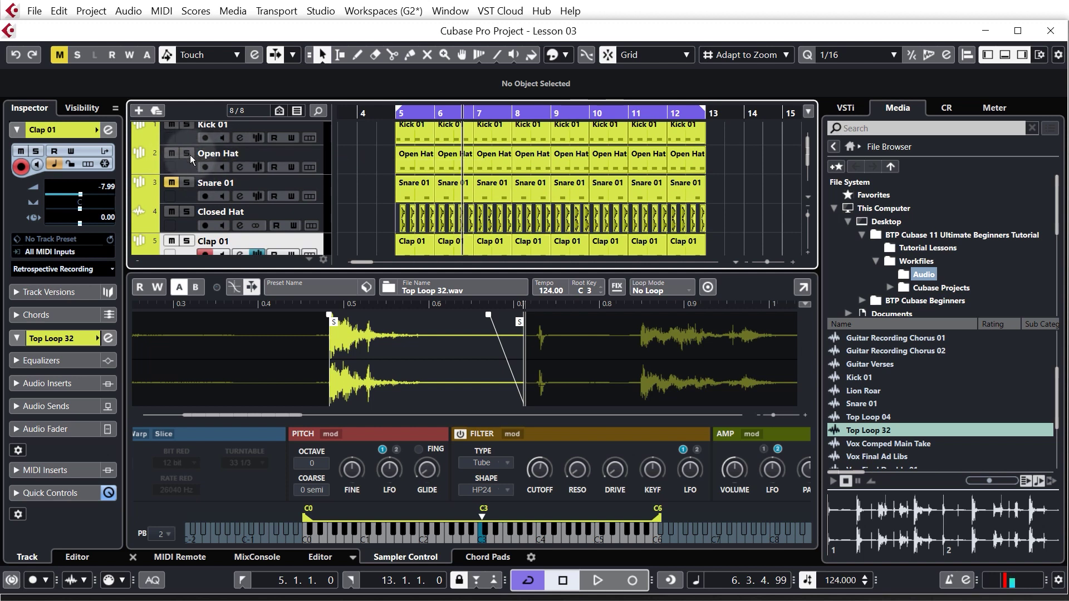
pyautogui.click(189, 155)
pyautogui.press('space')
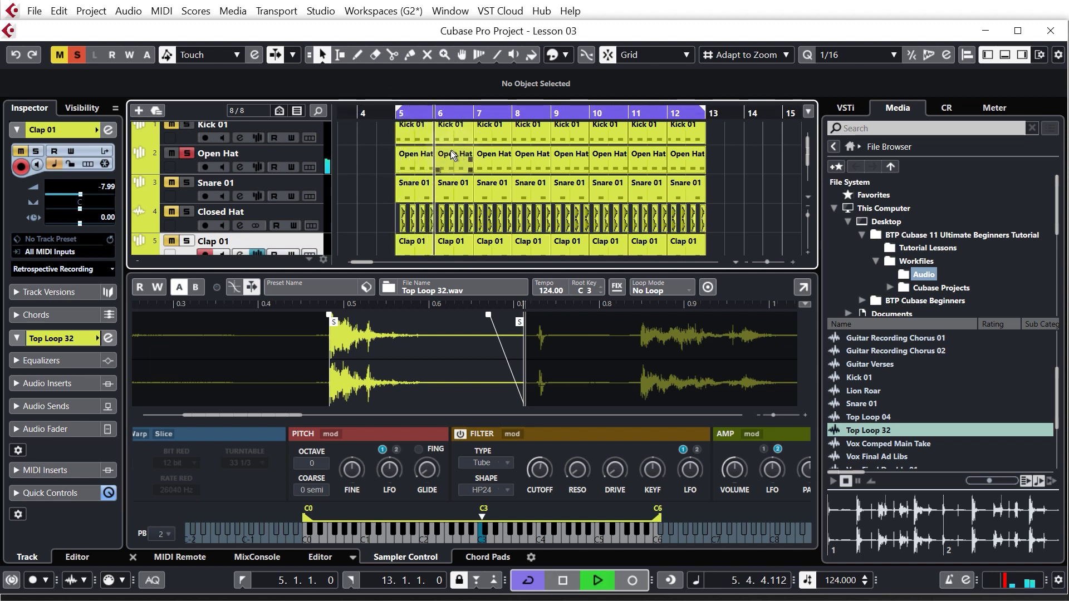
pyautogui.press('space')
pyautogui.click(334, 146)
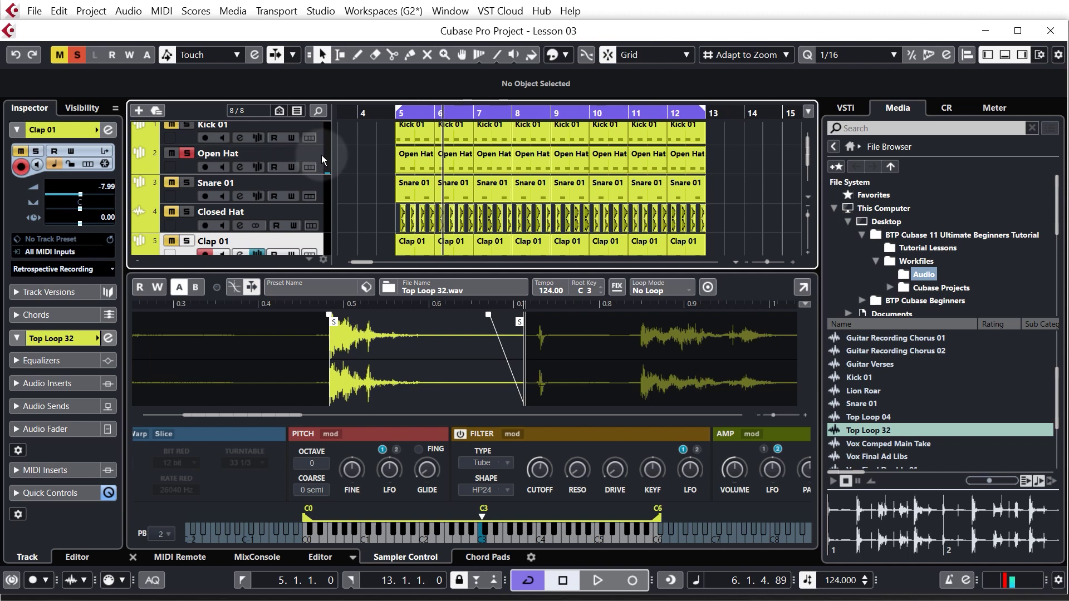
# Open the Open Hat channel settings and examine its frequency spectrum in the equalizer during playback.
pyautogui.click(322, 155)
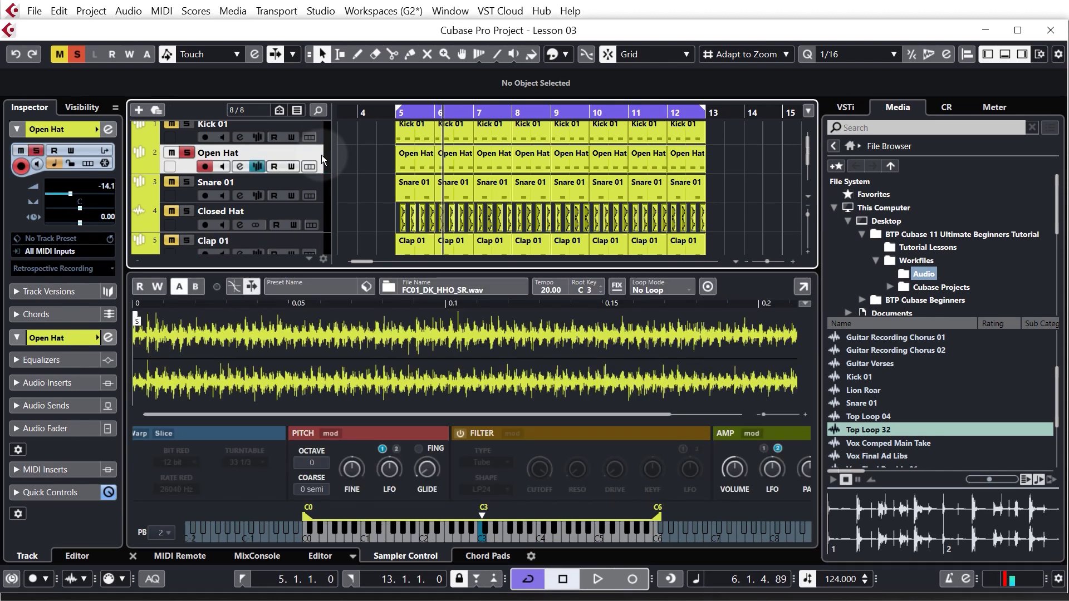
pyautogui.click(240, 167)
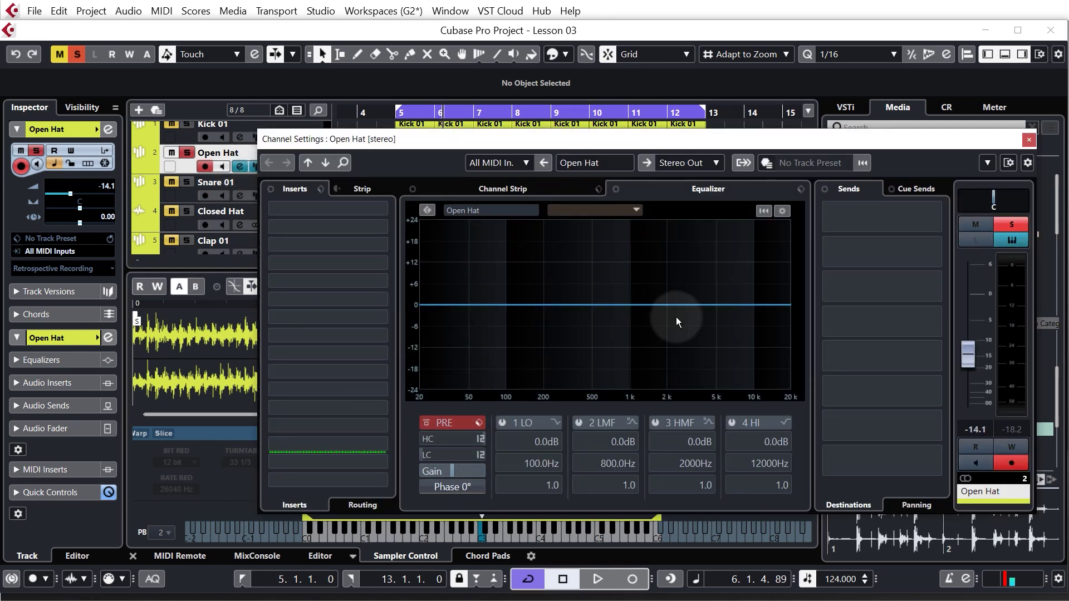
pyautogui.press('space')
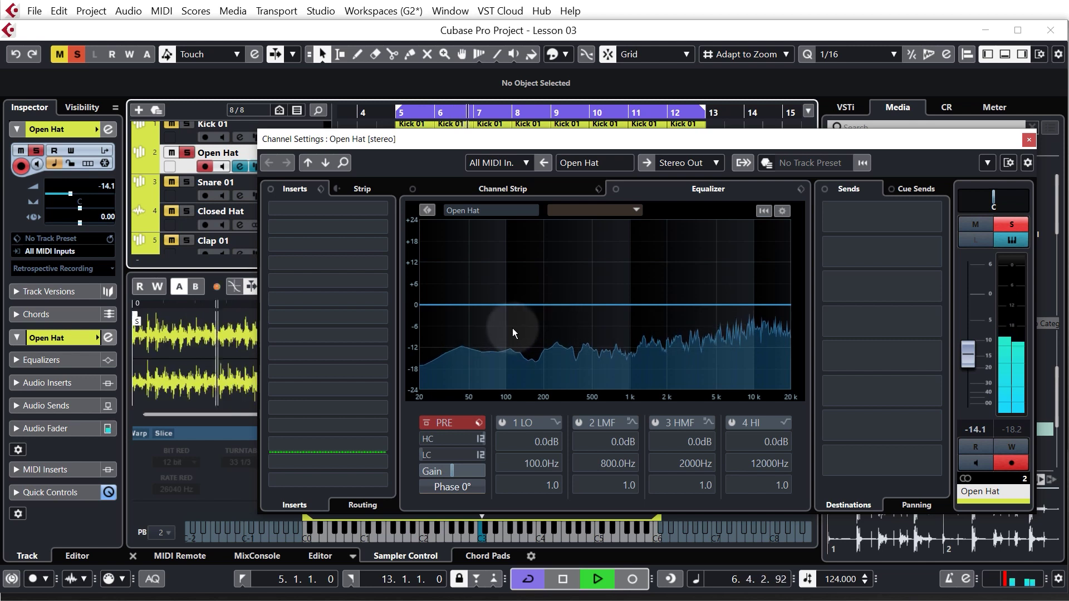
pyautogui.press('space')
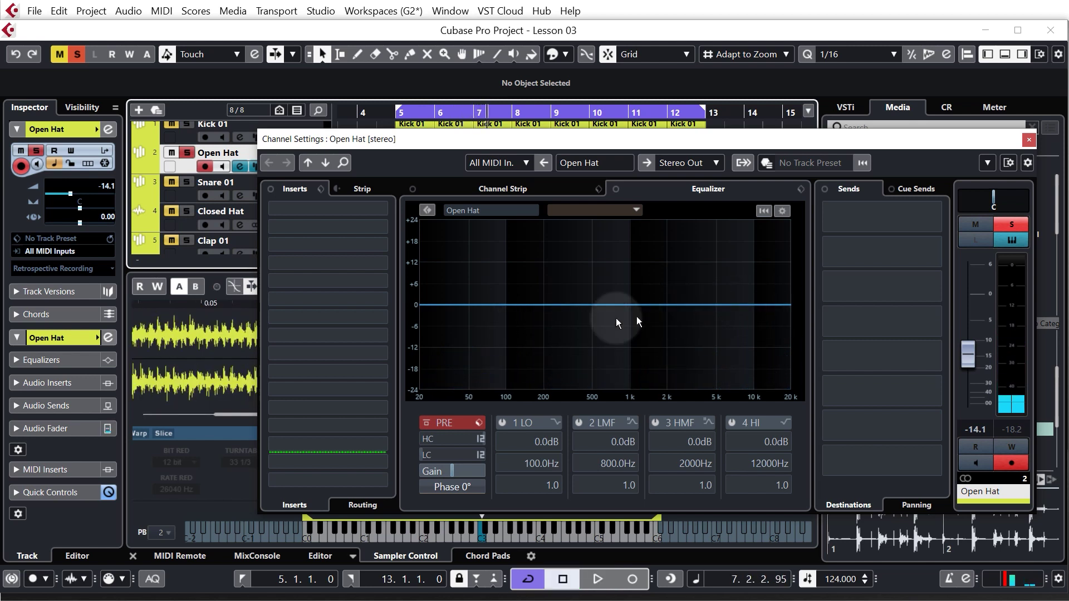
pyautogui.press('space')
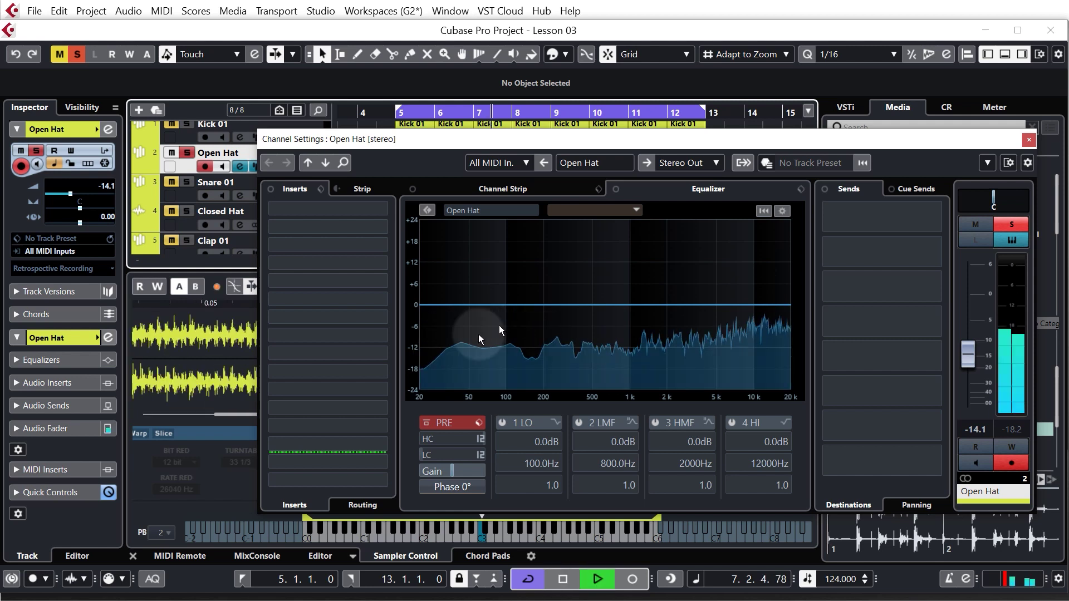
pyautogui.press('space')
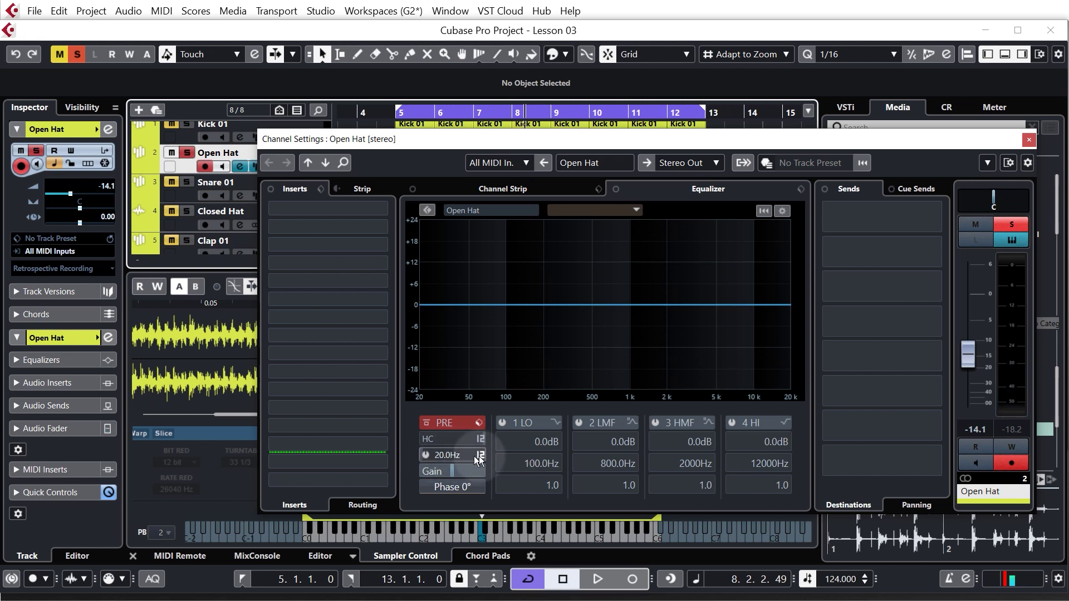
# Apply a 48 dB/Oct low cut at about 1116 Hz to the Open Hat channel during playback.
pyautogui.click(480, 455)
pyautogui.click(480, 455)
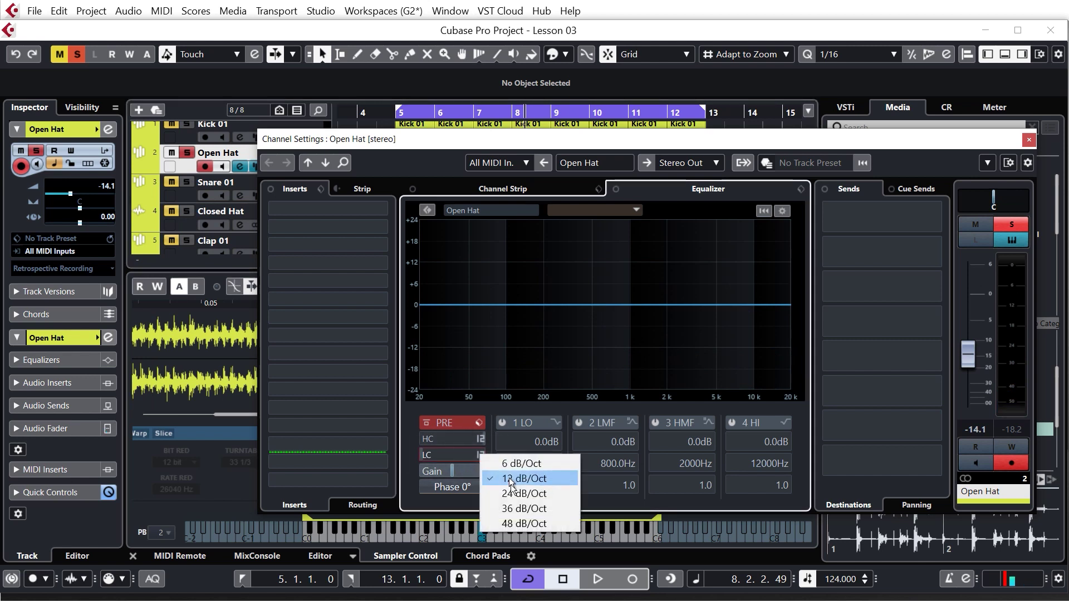
pyautogui.click(514, 525)
pyautogui.moveTo(458, 456); pyautogui.dragTo(465, 399)
pyautogui.press('space')
pyautogui.moveTo(465, 461); pyautogui.dragTo(473, 359)
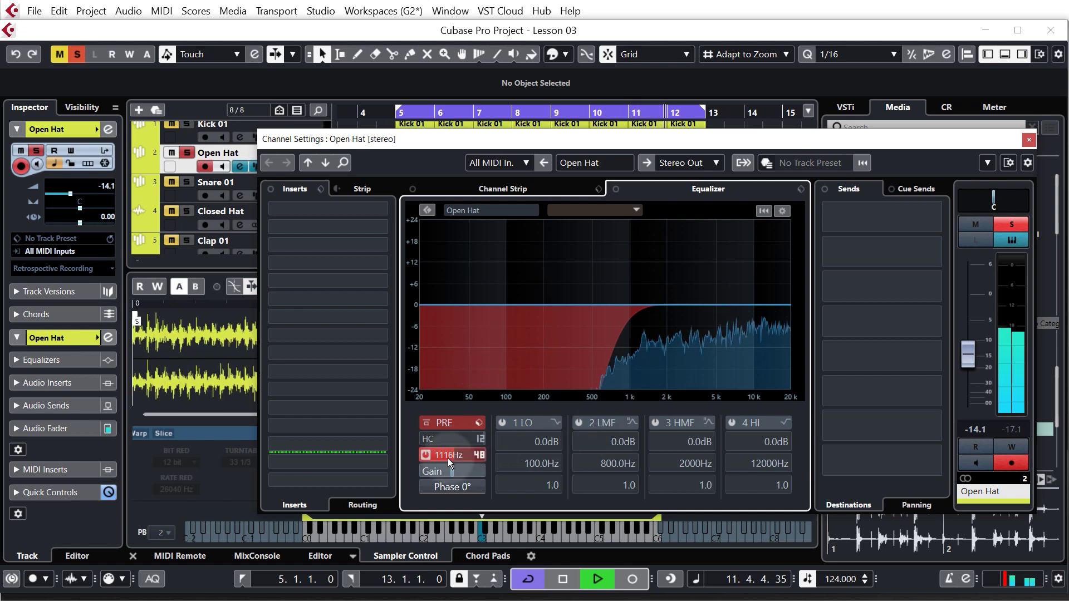
# Compare the Open Hat sound with the low cut bypassed and re-enabled, and stop playback.
pyautogui.click(425, 455)
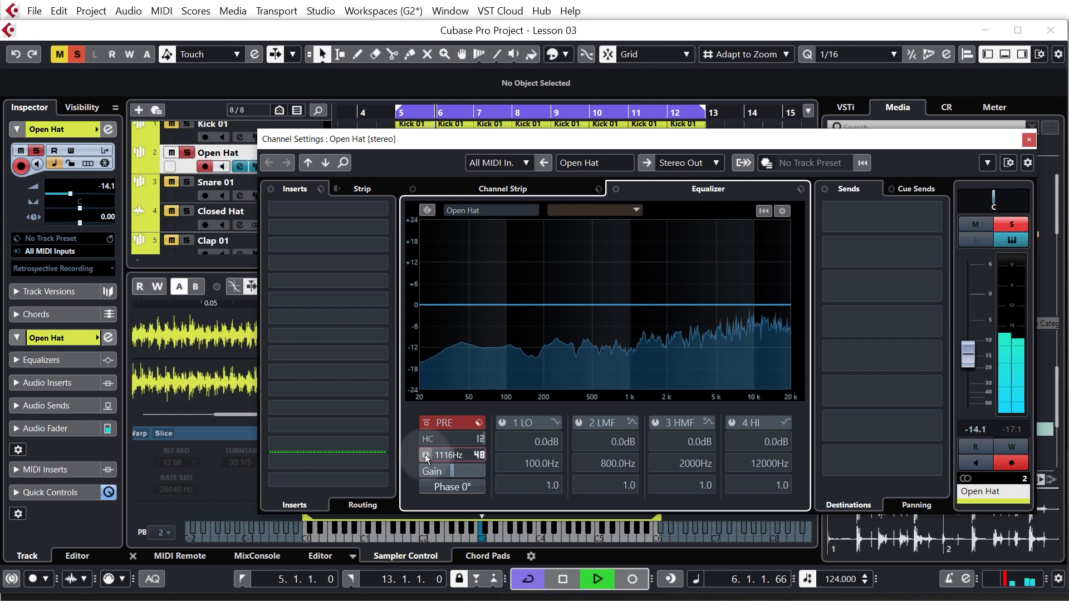
pyautogui.click(425, 454)
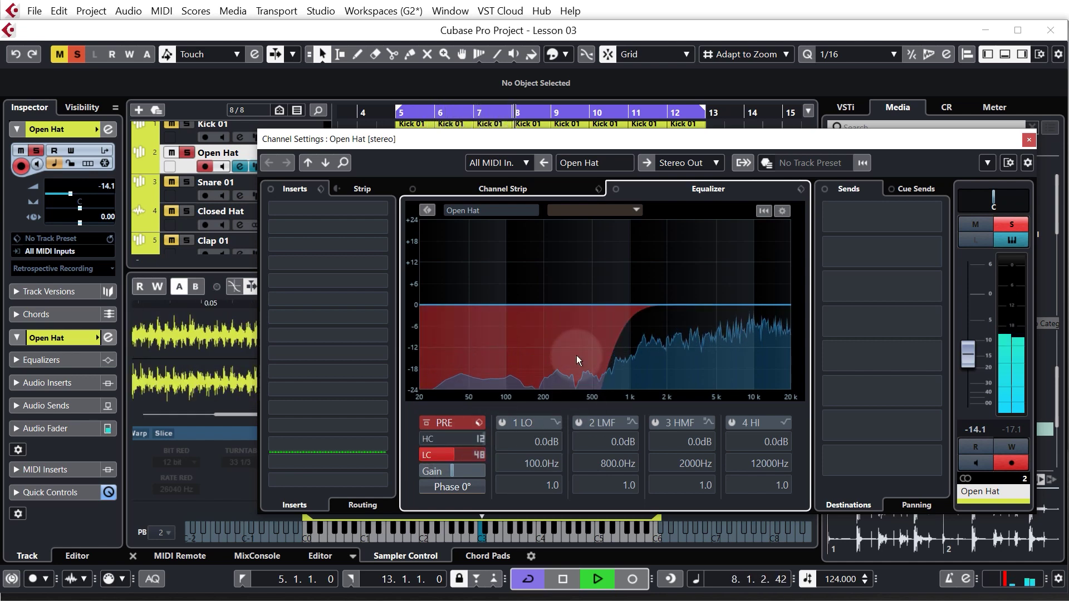
pyautogui.press('space')
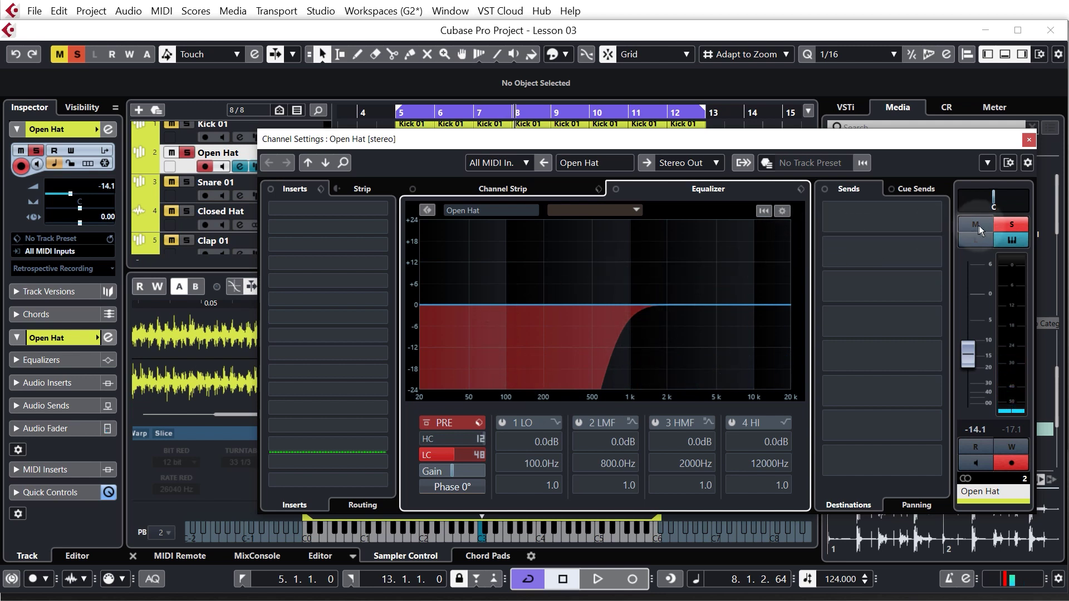
# Unsolo the Open Hat channel, closing its settings, and unmute the Snare 01 track.
pyautogui.click(1010, 225)
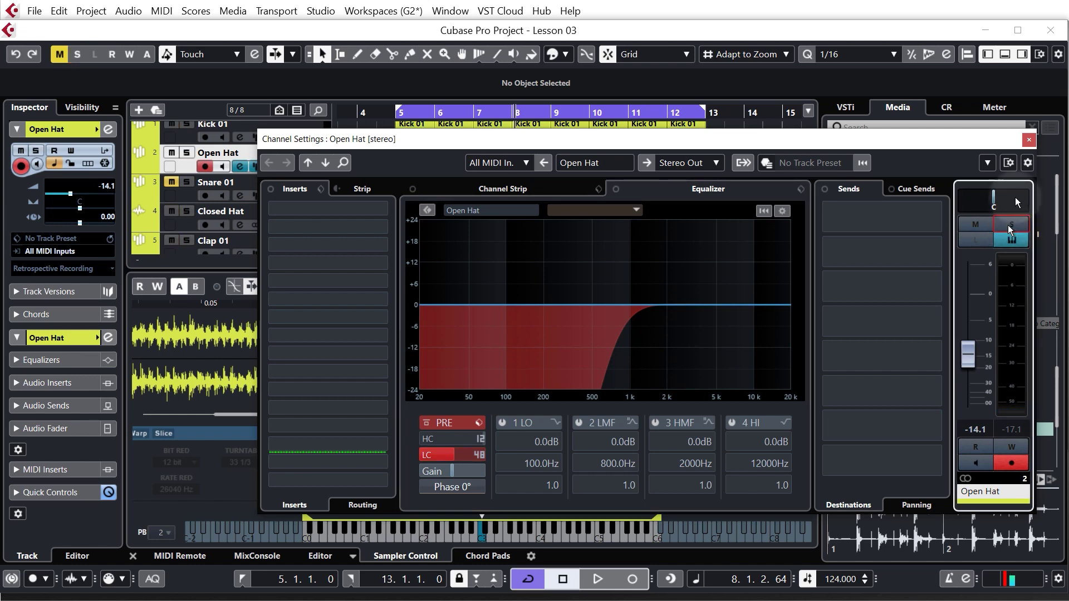
pyautogui.click(1029, 140)
pyautogui.click(171, 182)
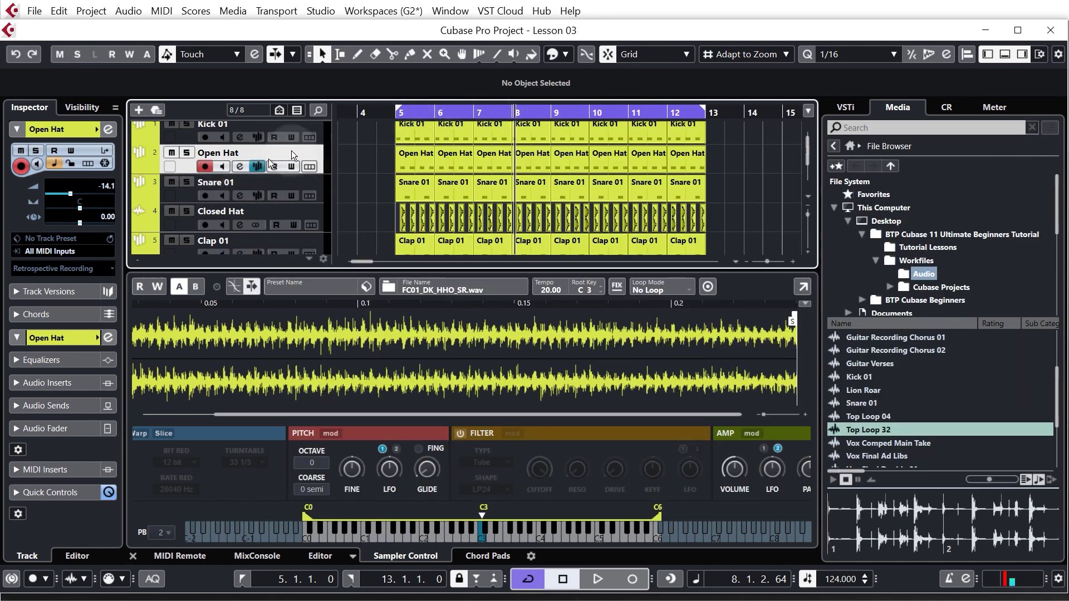
# Play the drum arrangement from bar 5 to check all drum tracks together, and stop playback.
pyautogui.press('space')
pyautogui.press('space')
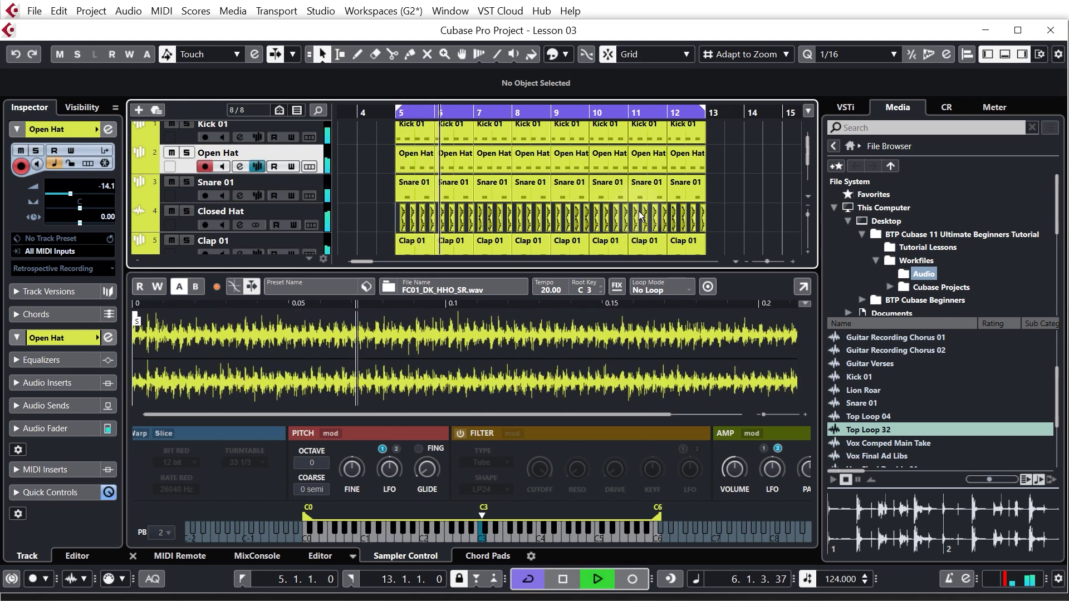
pyautogui.press('space')
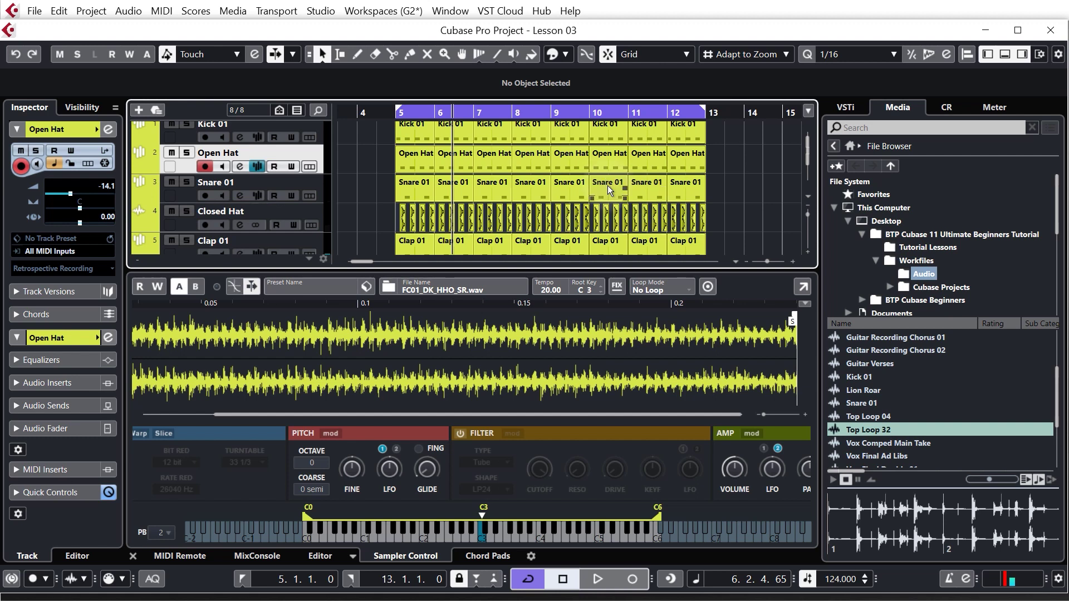
pyautogui.click(367, 210)
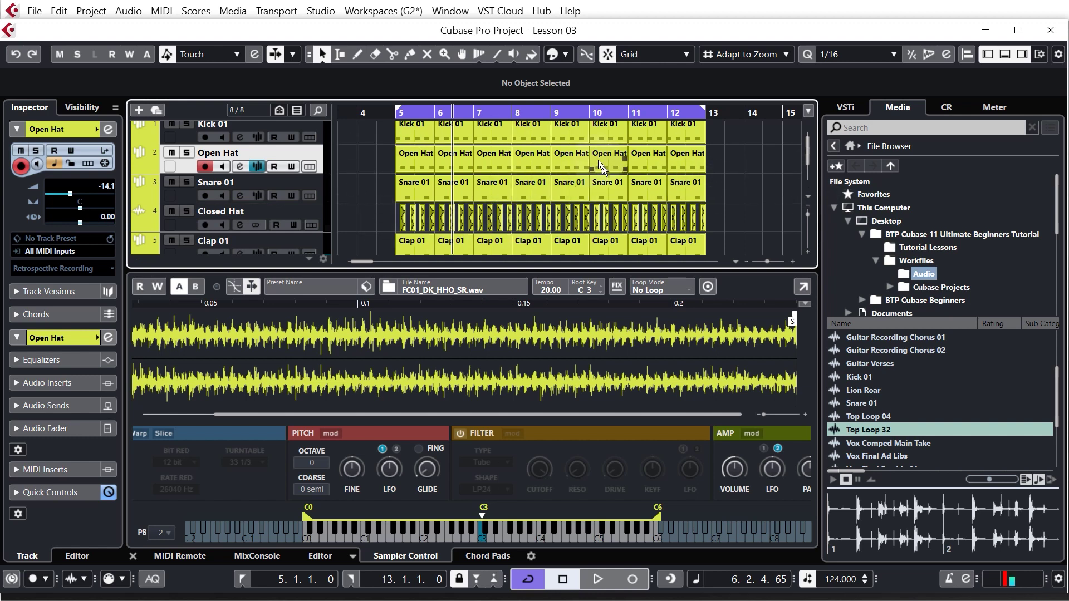